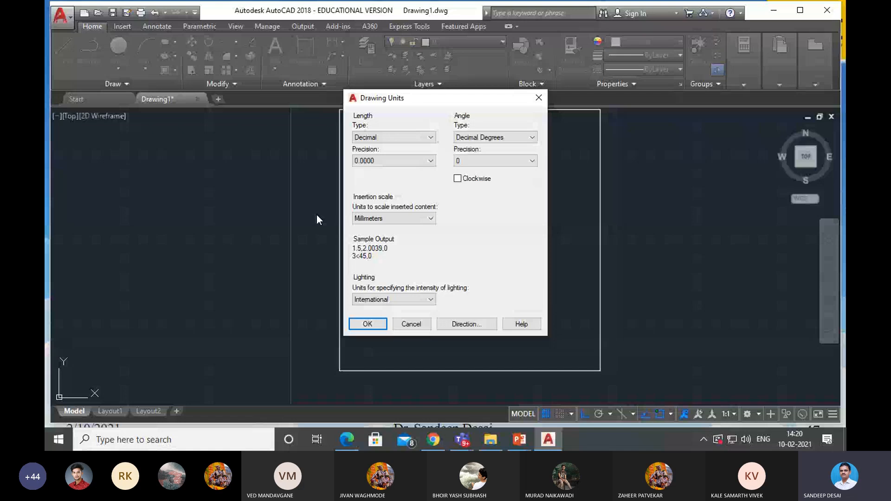
Set the insertion scale units to Millimeters in the drawing units settings and return to the drawing.
left_click(430, 219)
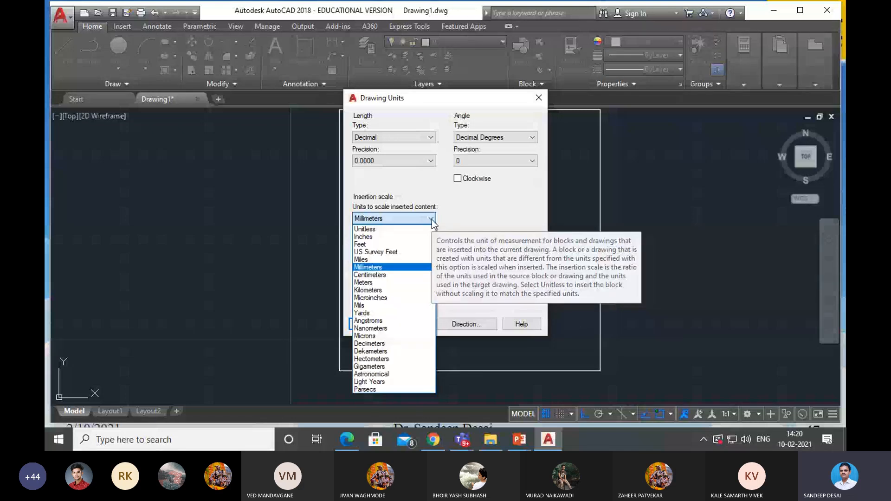
left_click(391, 267)
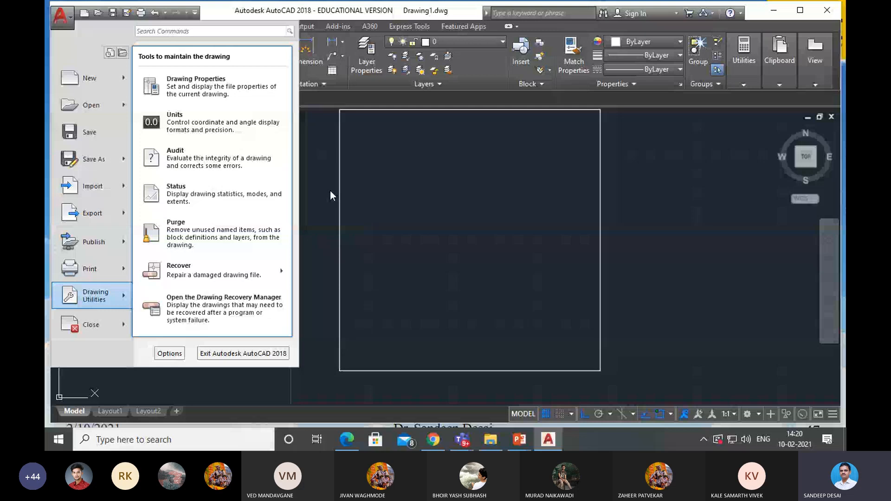
left_click(330, 190)
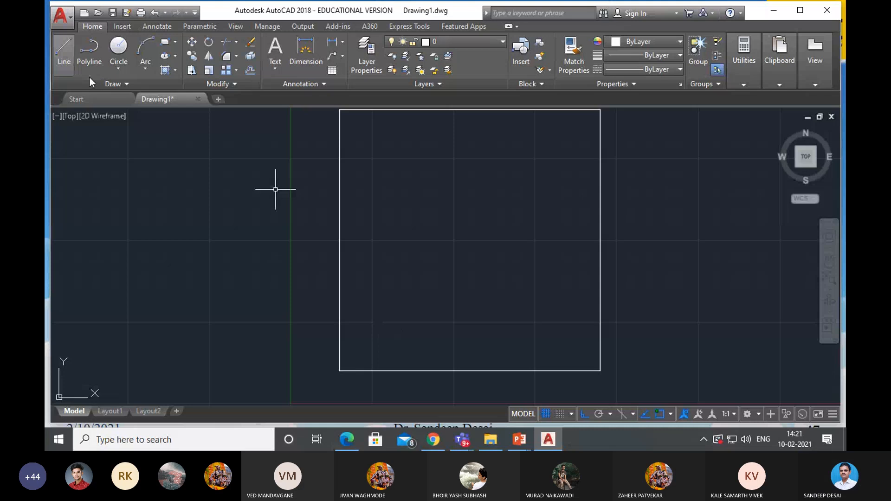
Draw a horizontal line about 3000 mm long across the lower part of the rectangle.
left_click(65, 50)
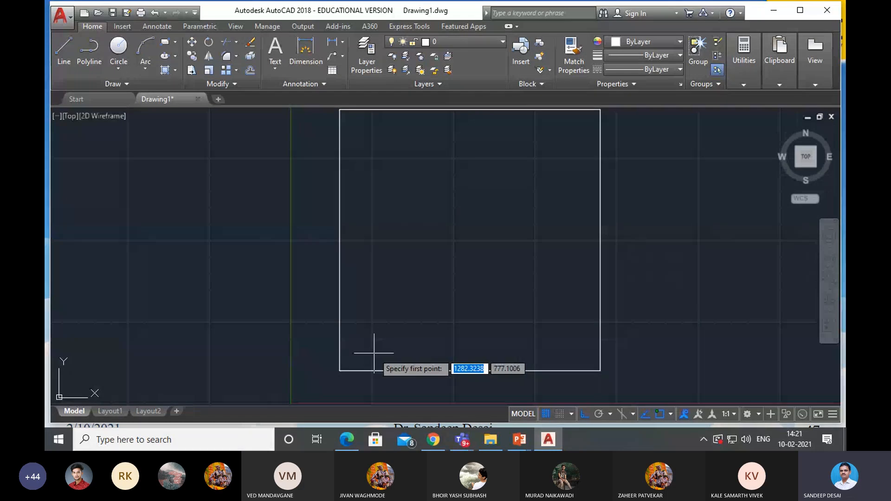
left_click(371, 321)
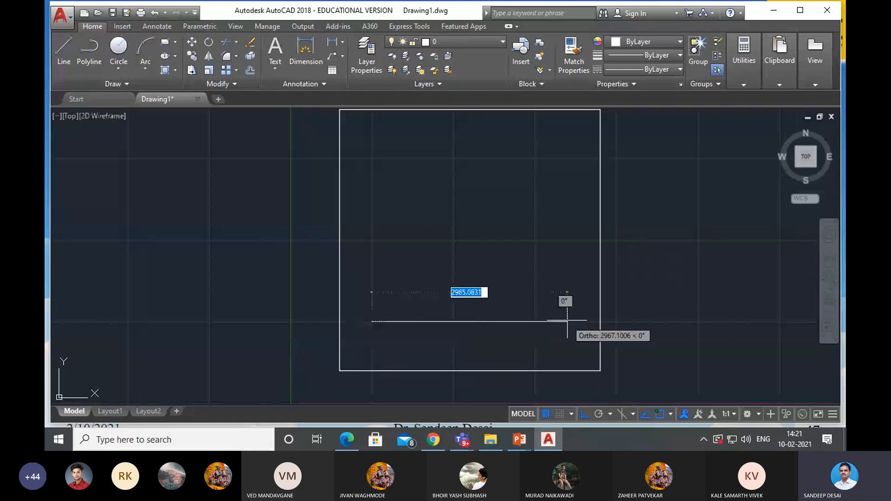
left_click(543, 321)
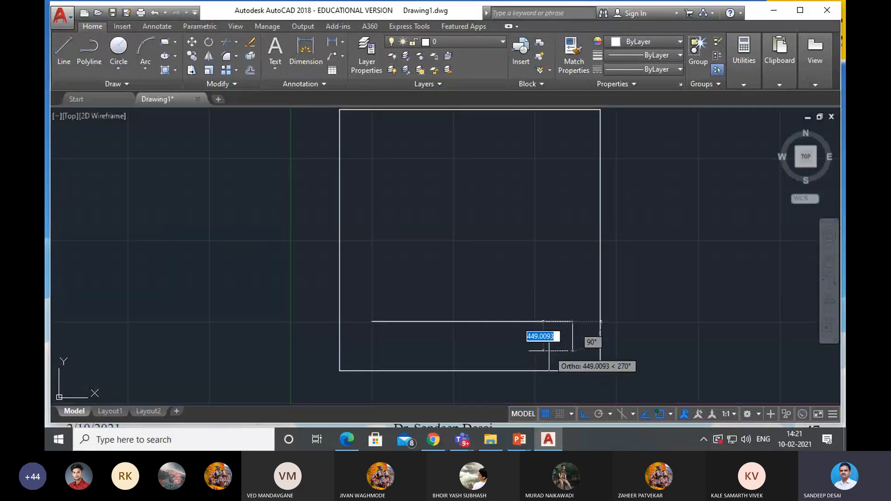
key("Escape")
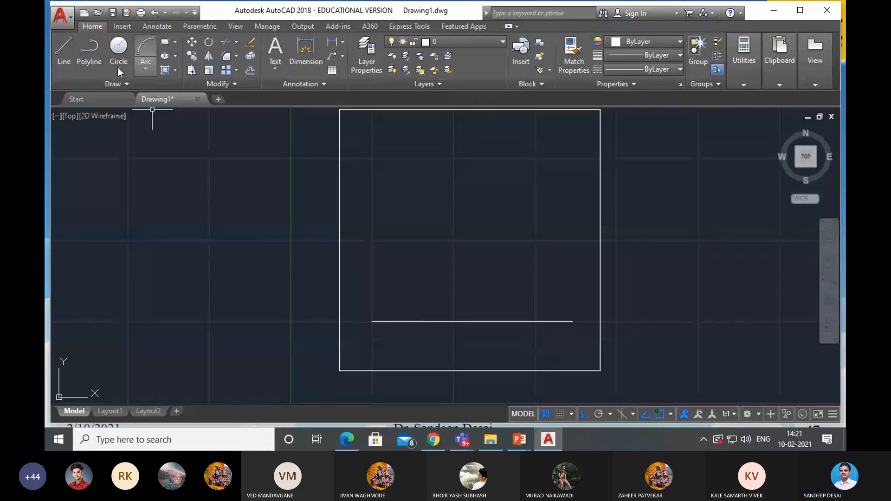
Turn on the Node object snap.
left_click(671, 414)
left_click(692, 254)
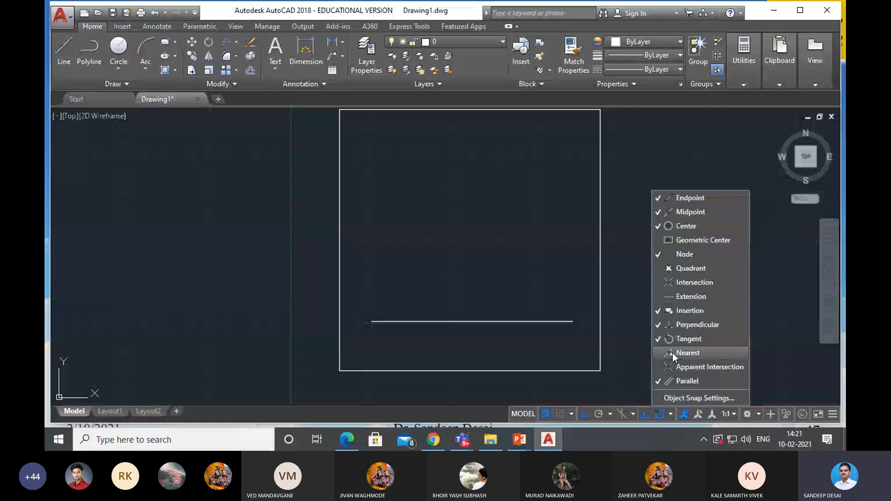
left_click(648, 161)
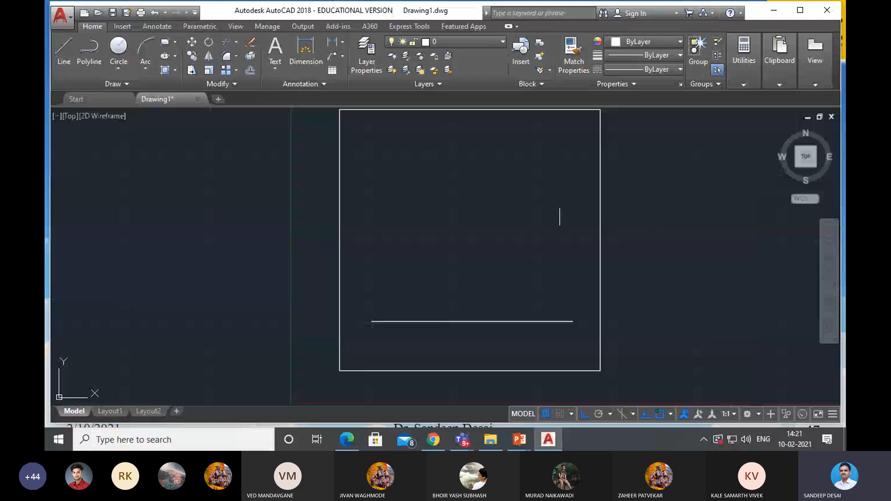
Try to draw a vertical line upward from the left endpoint of the horizontal line.
left_click(64, 44)
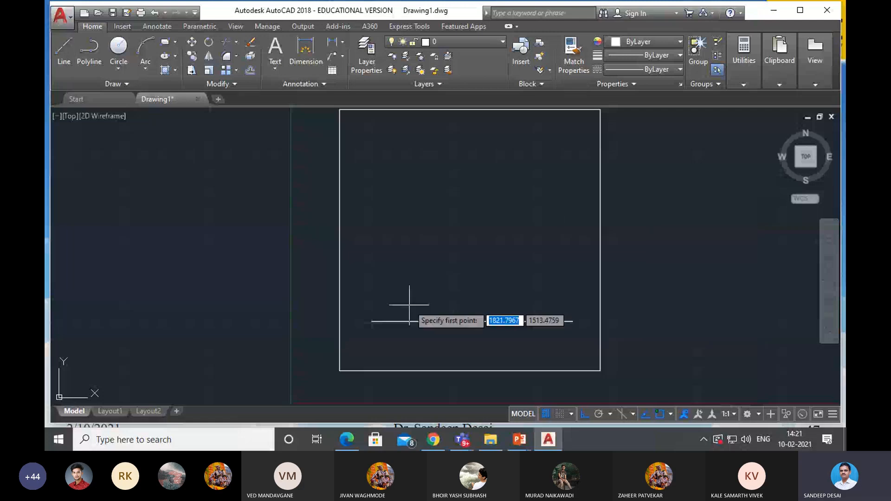
left_click(375, 325)
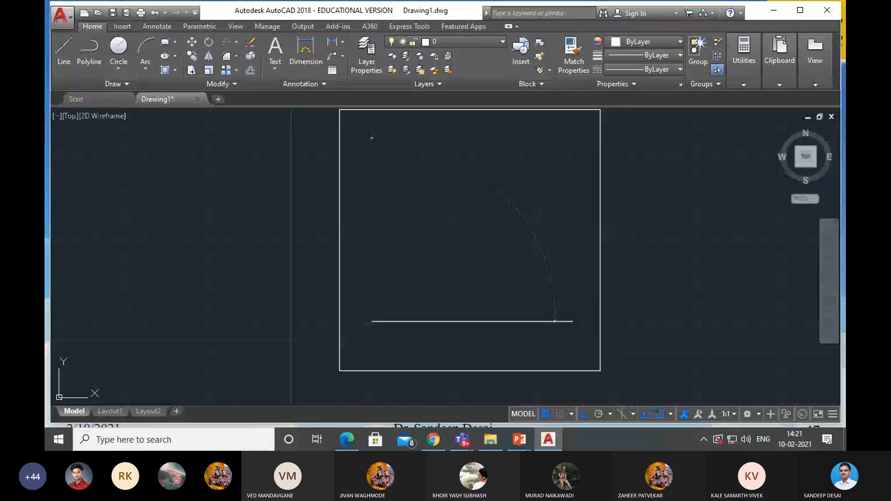
left_click(371, 137)
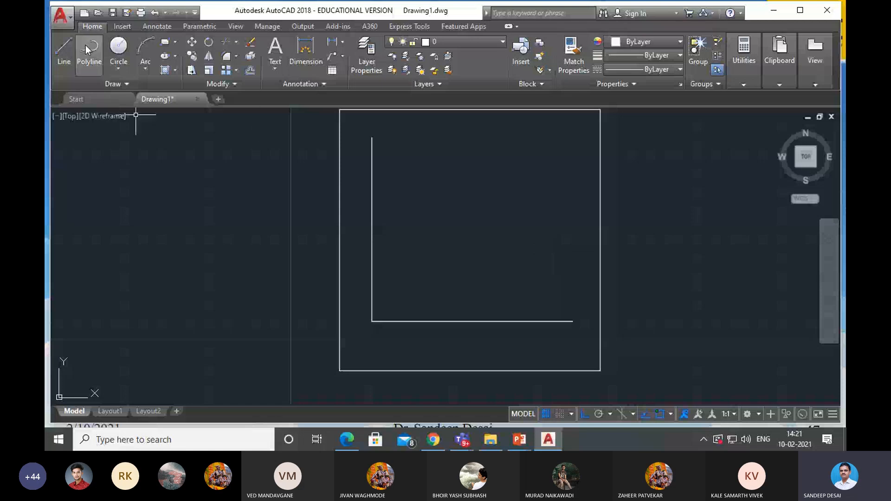
key("ctrl+z")
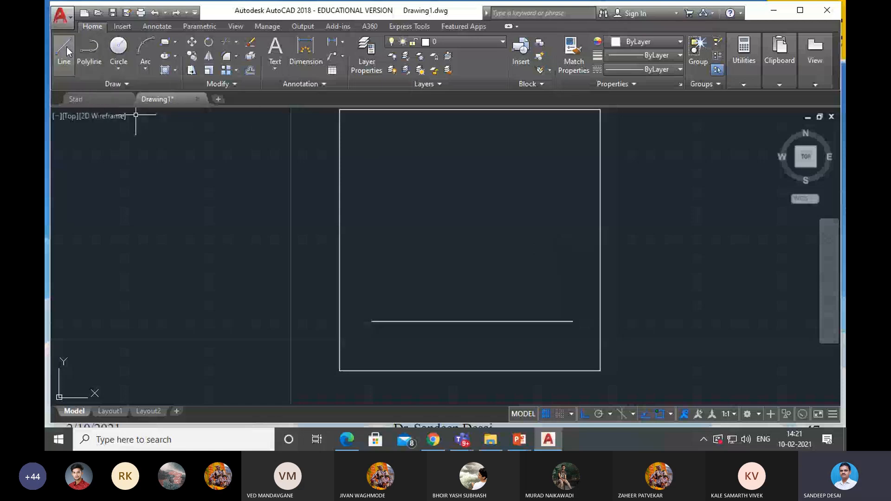
Draw a vertical line upward from the horizontal line, starting just under a third of its length from the left end.
left_click(65, 48)
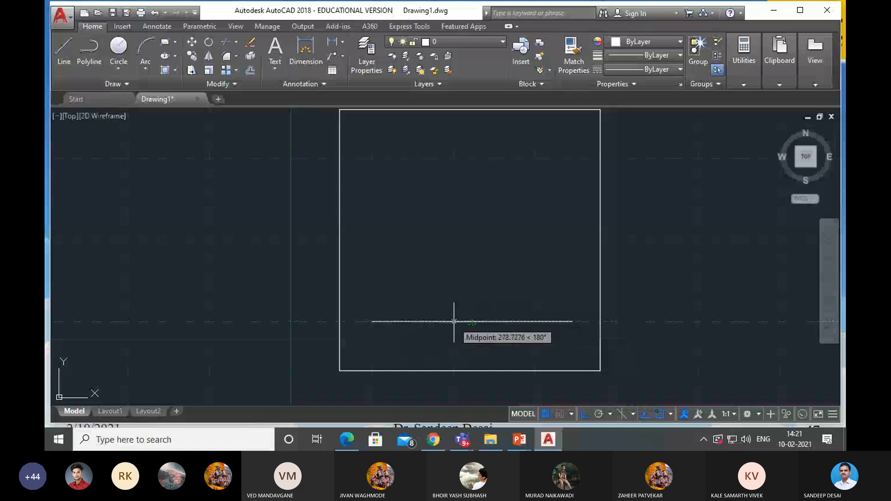
left_click(430, 320)
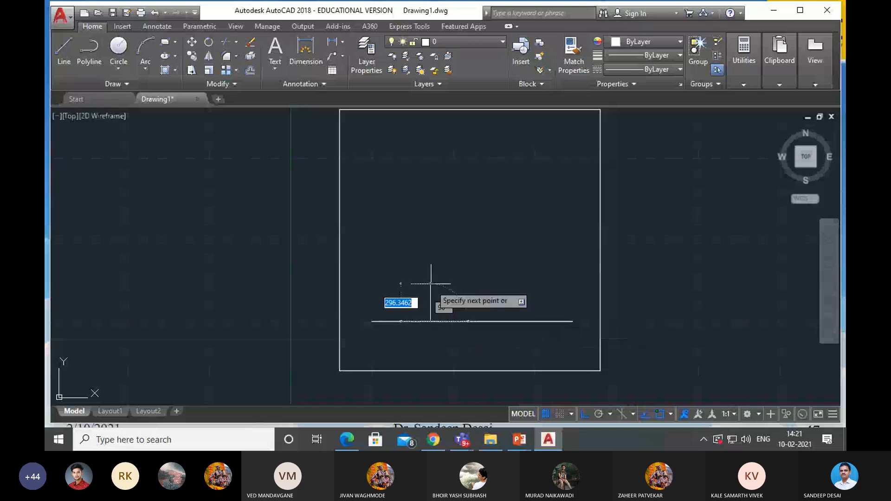
left_click(430, 156)
key("Return")
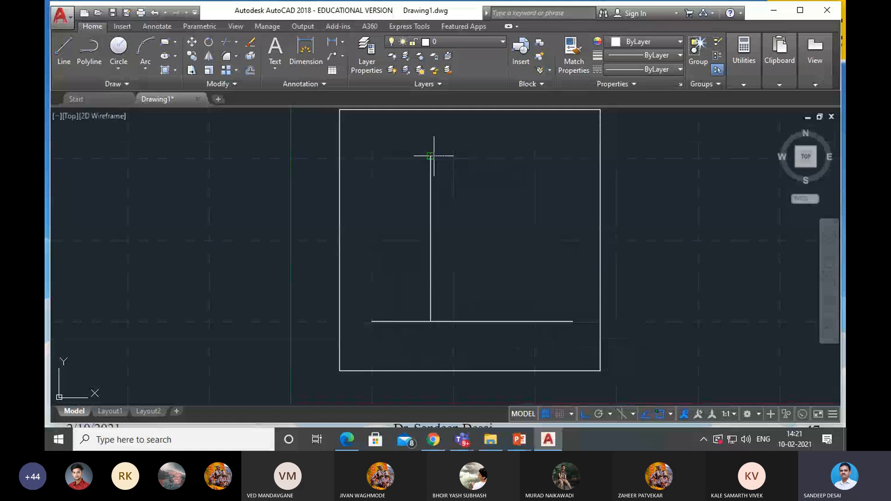
key("Escape")
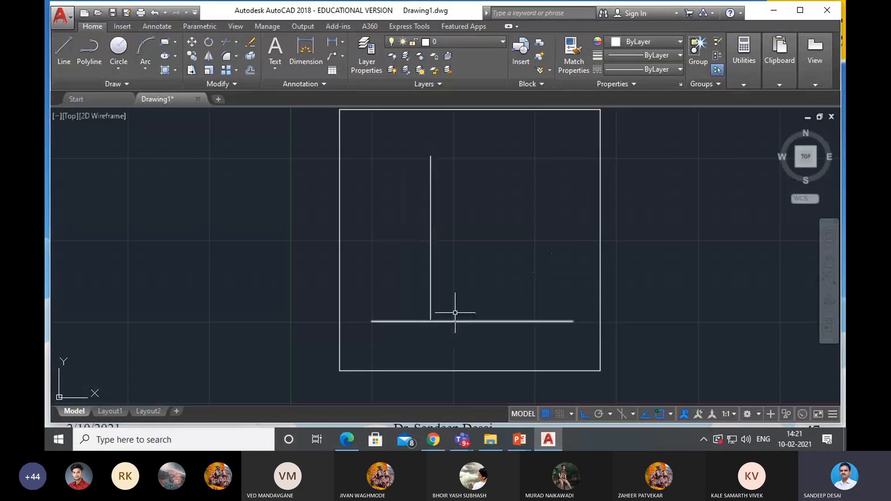
Examine the junction of the vertical and horizontal lines up close and return to the full drawing view.
scroll(458, 310, "up", 5)
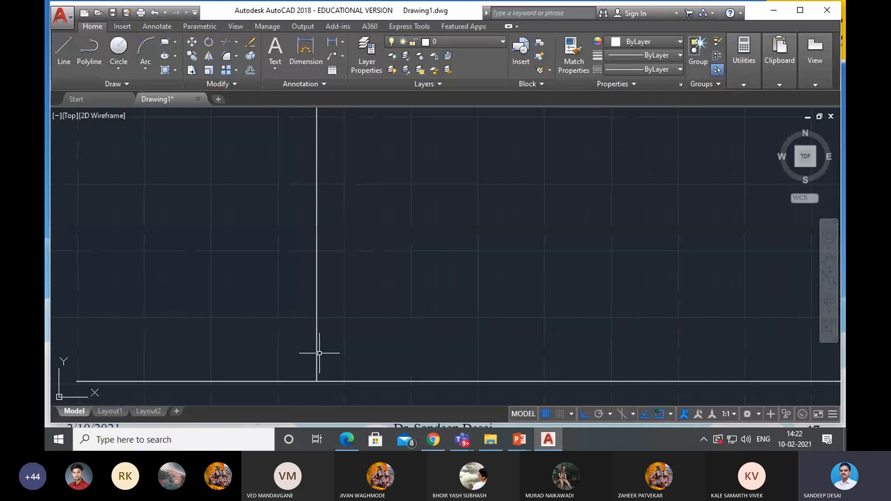
scroll(358, 297, "down", 4)
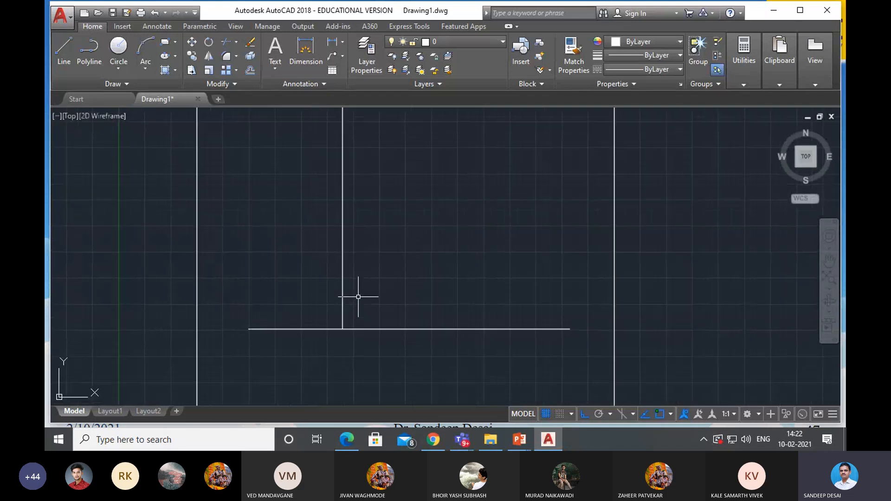
scroll(358, 297, "down", 2)
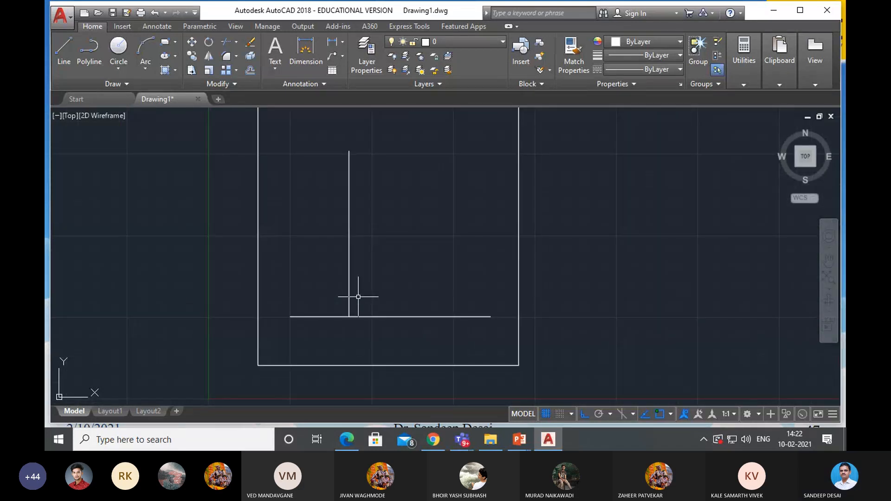
type("z")
key("Return")
key("Return")
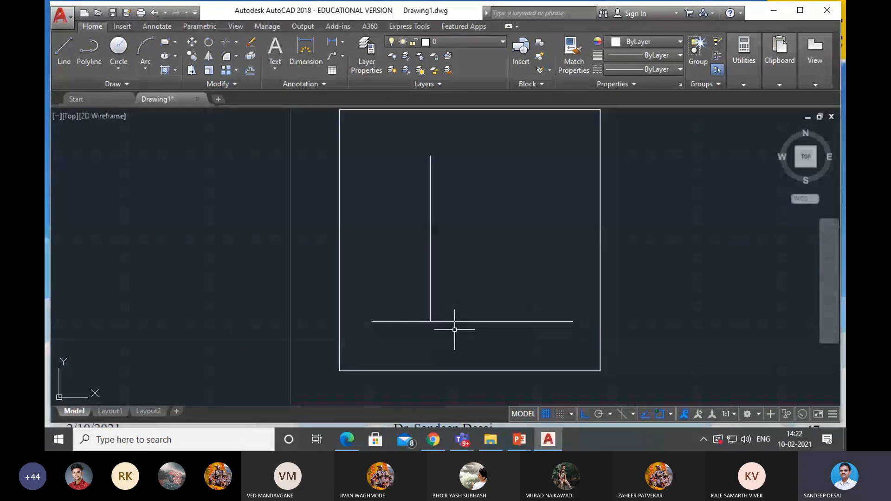
mouse_move(420, 321)
mouse_move(488, 448)
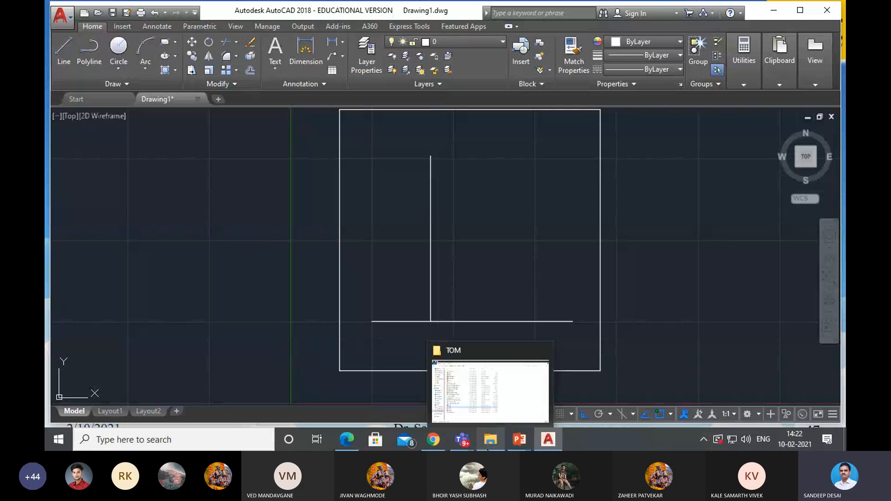
left_click(511, 425)
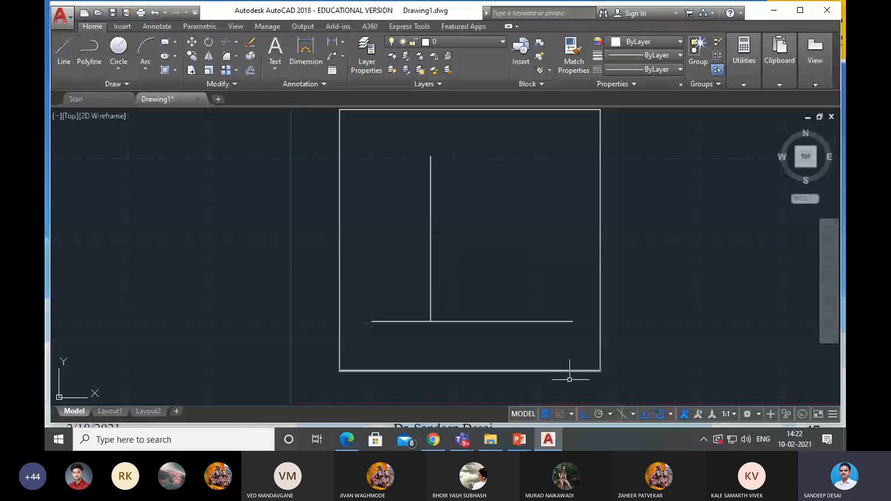
Turn off Ortho mode.
left_click(584, 415)
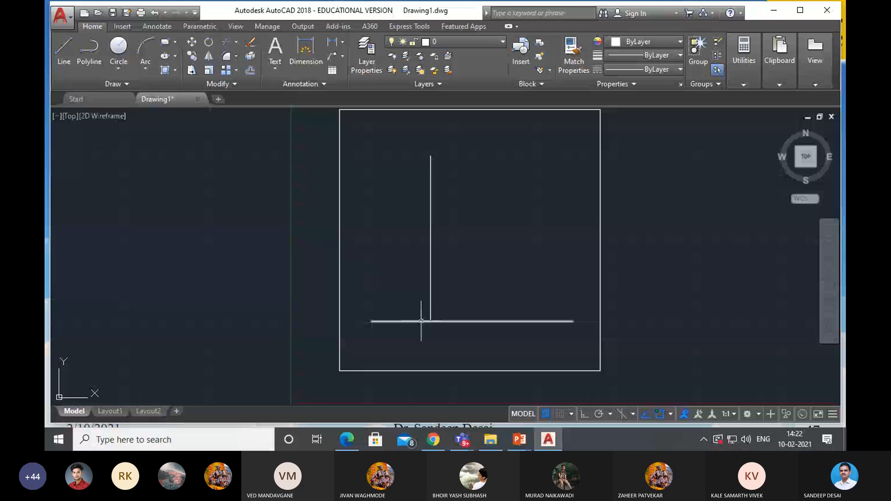
Try to draw a 508 mm inclined line up and to the left from the junction of the two lines.
left_click(62, 49)
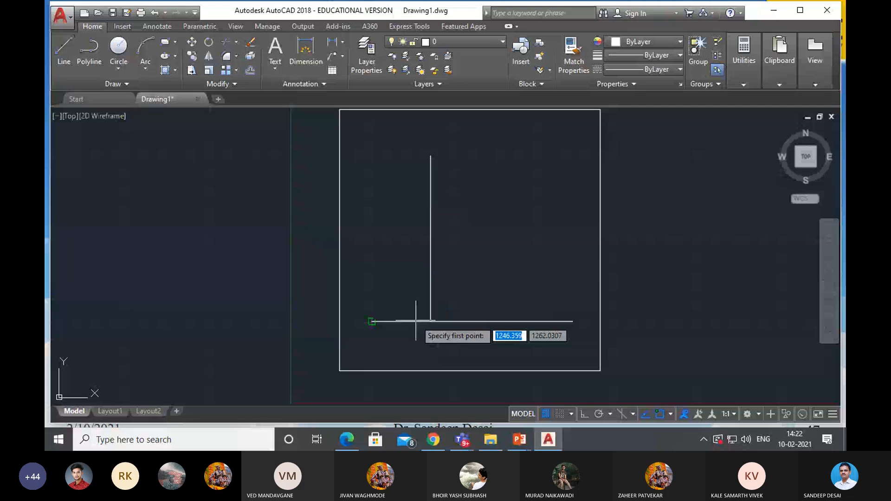
left_click(430, 320)
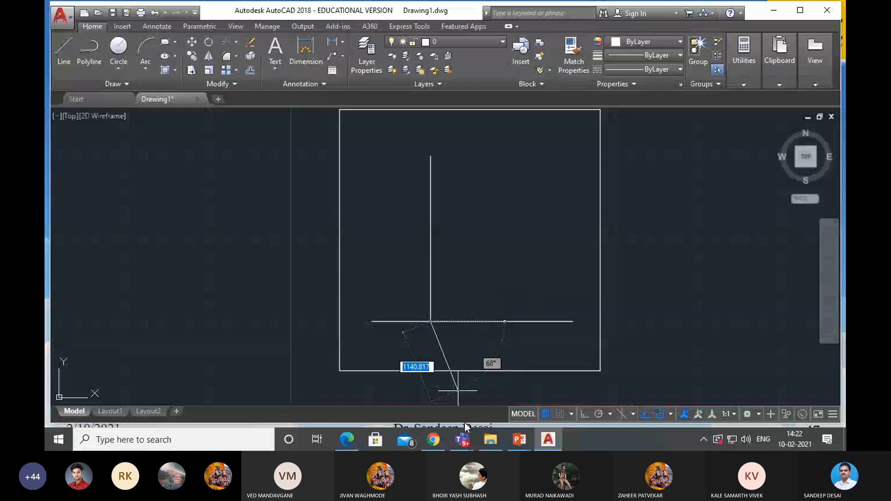
mouse_move(462, 440)
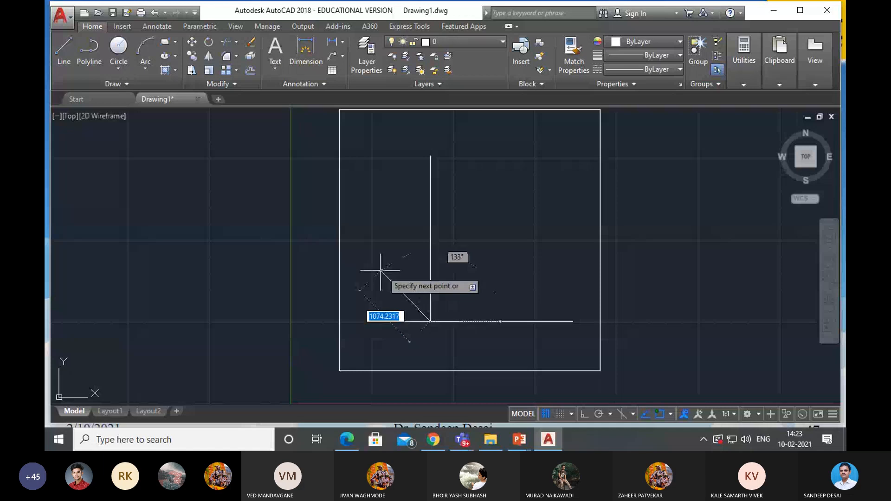
type("508")
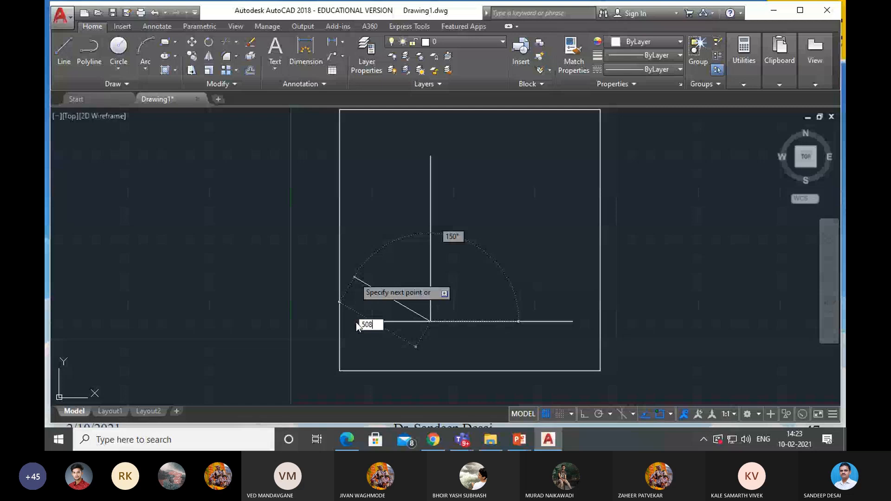
key("Return")
key("Escape")
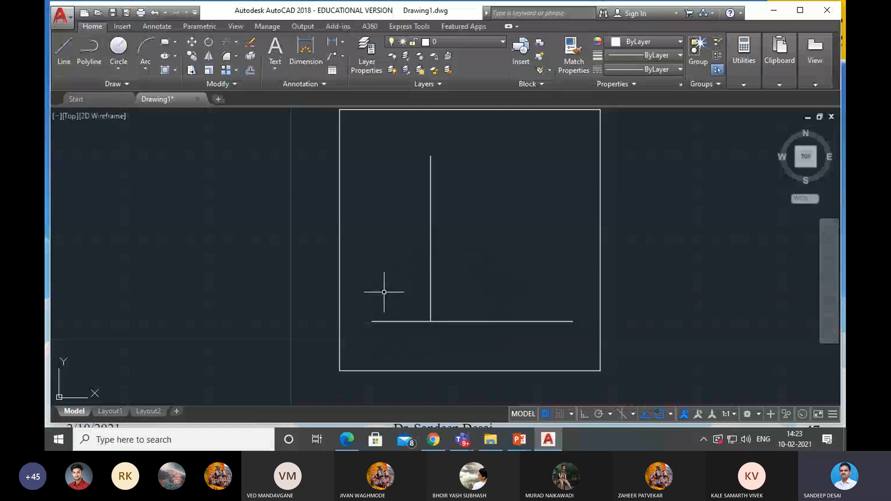
Trim the part of the horizontal line left of the vertical line, using the vertical line as the cutting edge.
left_click(222, 43)
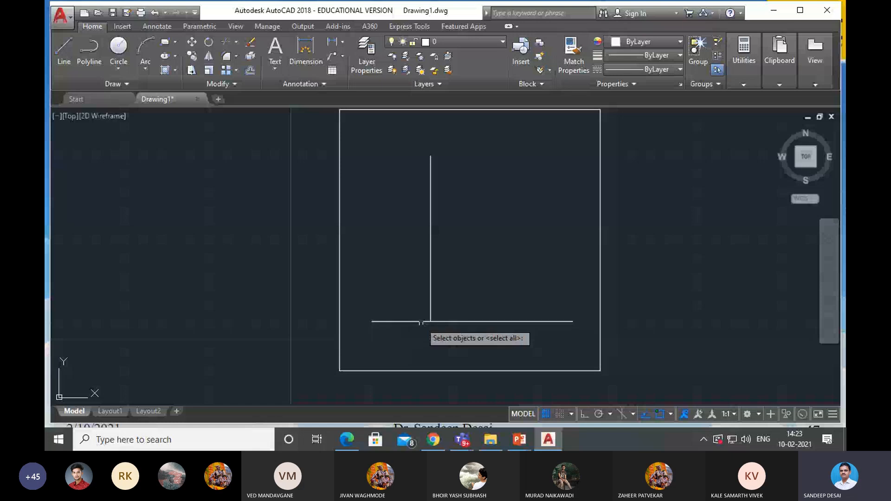
left_click(431, 295)
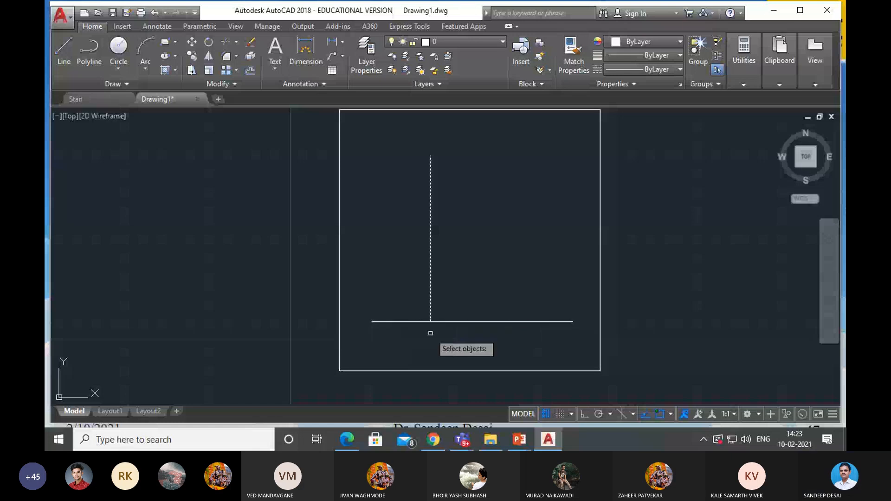
key("Return")
left_click(409, 321)
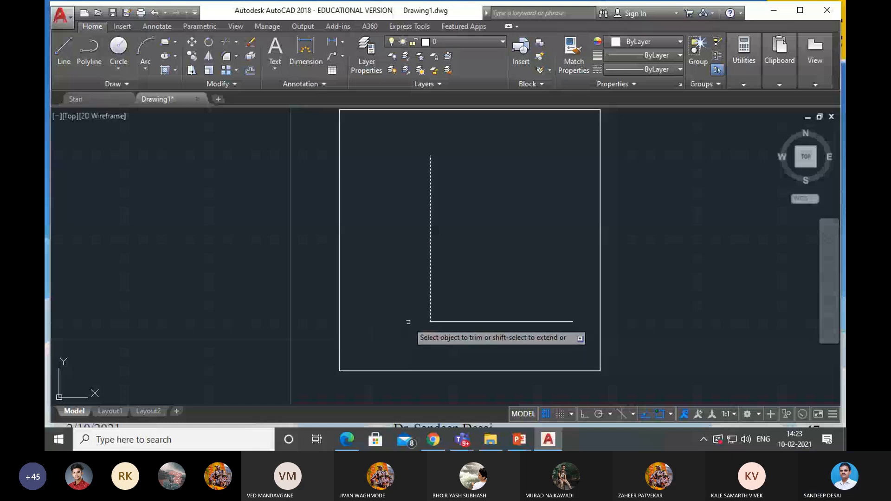
key("Return")
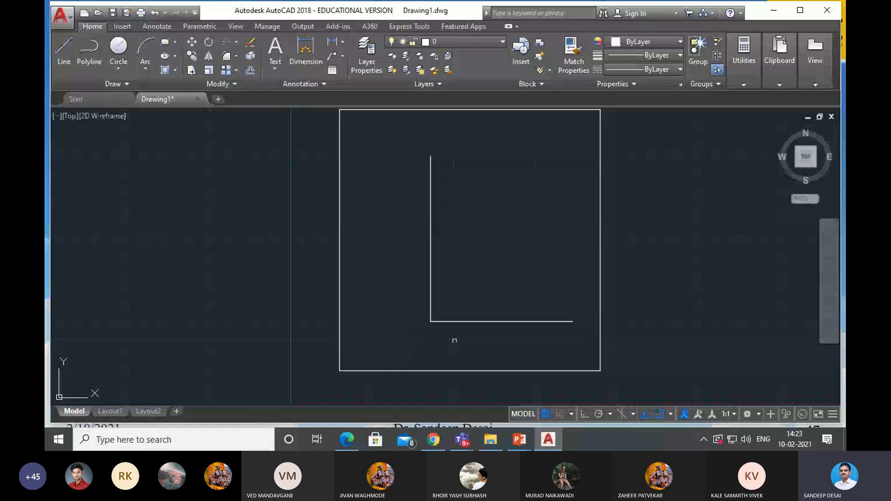
Draw a 508 mm line to the right from the junction, along the horizontal line.
type("50")
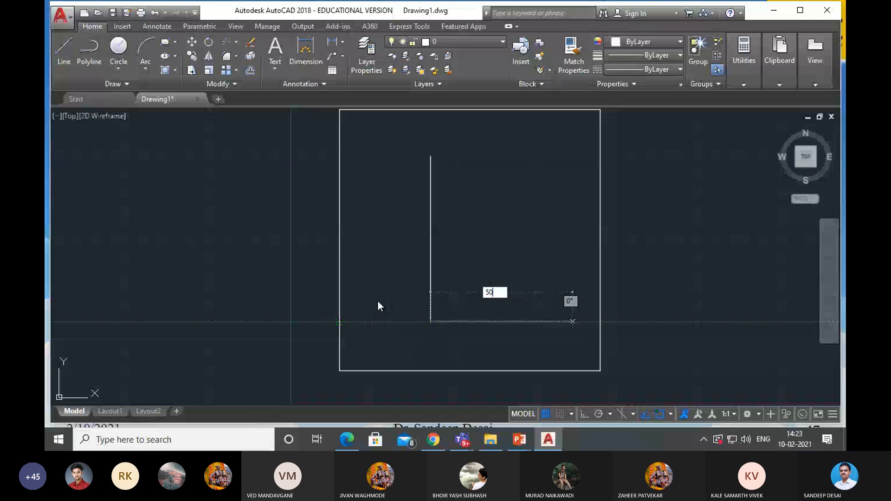
type("8")
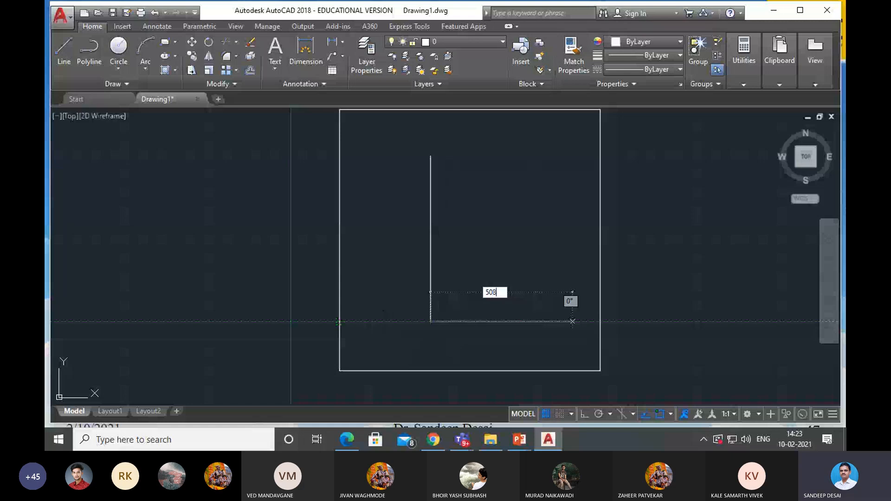
key("Return")
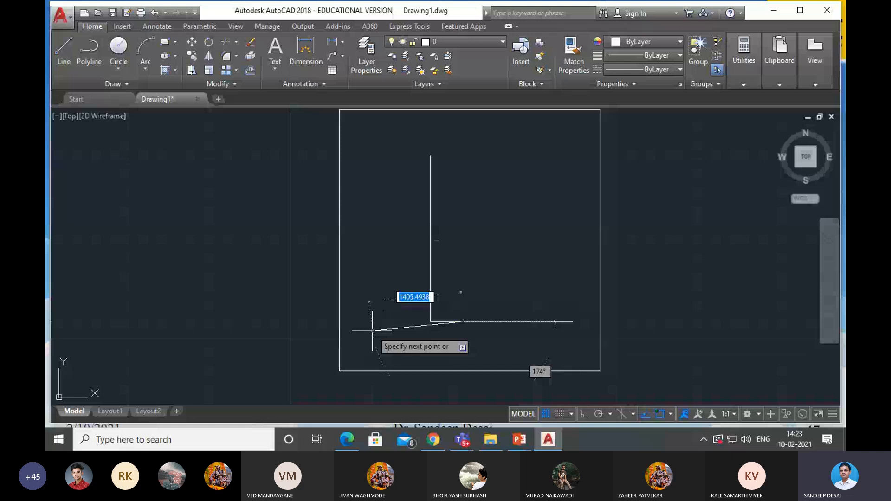
key("Escape")
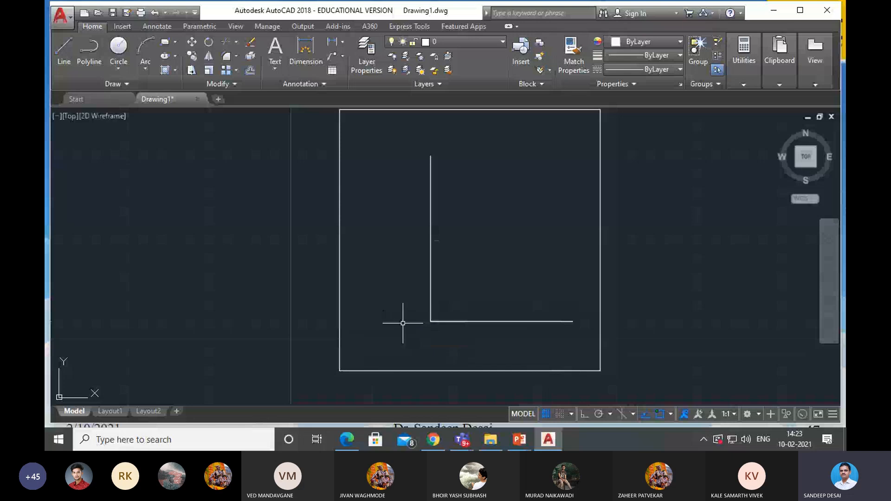
Draw a 500 mm horizontal line to the left from the junction of the vertical and horizontal lines.
left_click(65, 48)
left_click(432, 322)
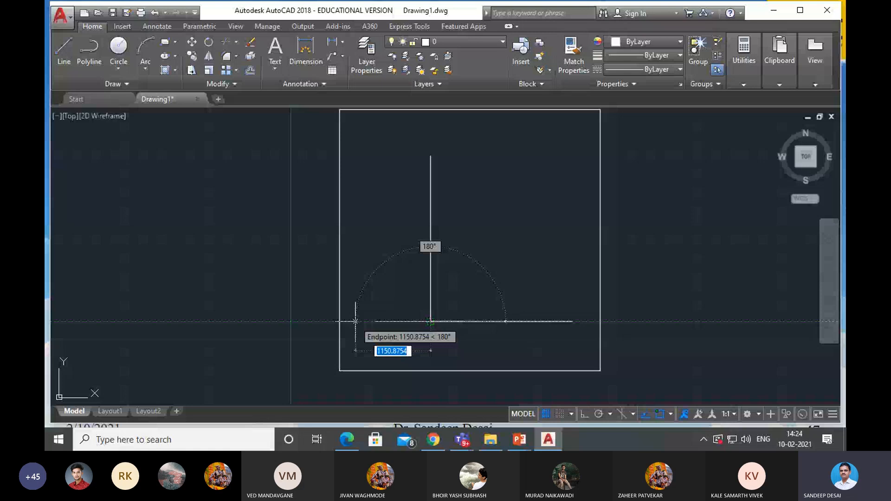
type("500")
key("Return")
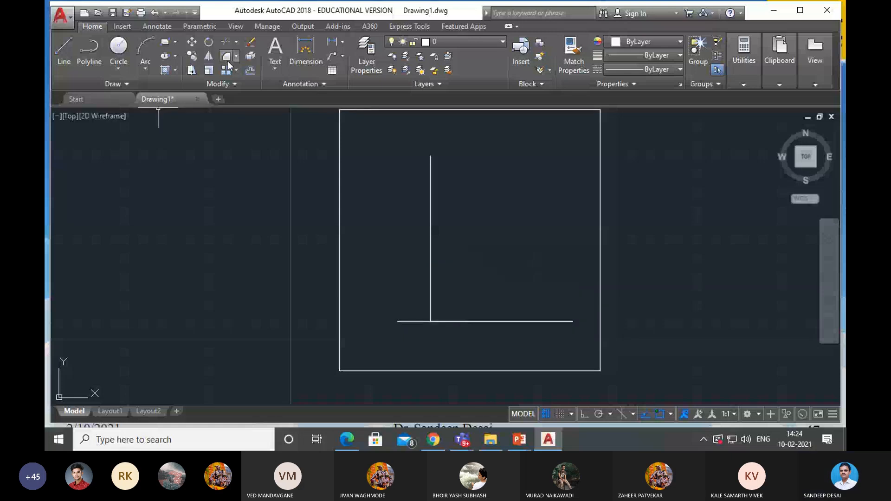
Try to rotate the short line left of the junction by 45° about the junction.
left_click(208, 42)
left_click(414, 322)
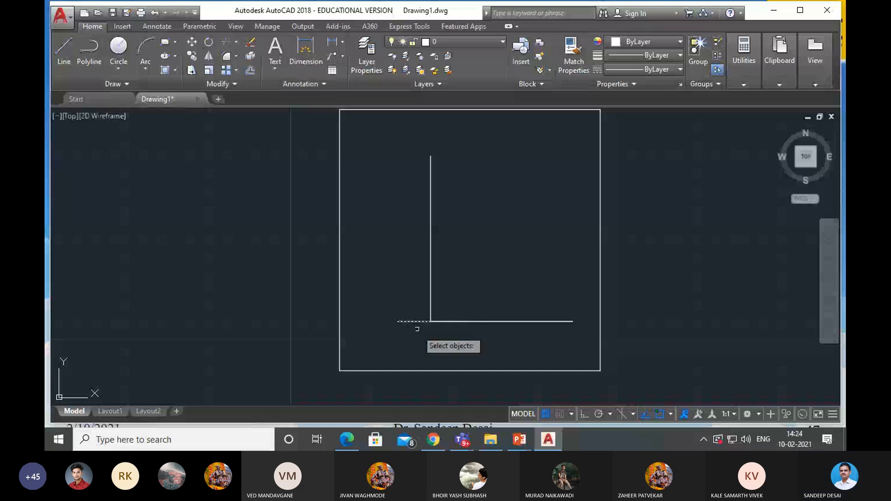
key("Return")
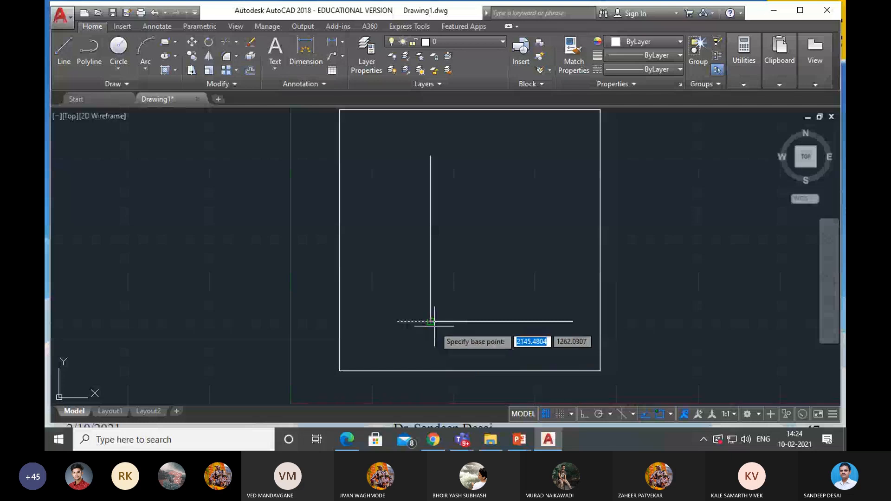
left_click(432, 322)
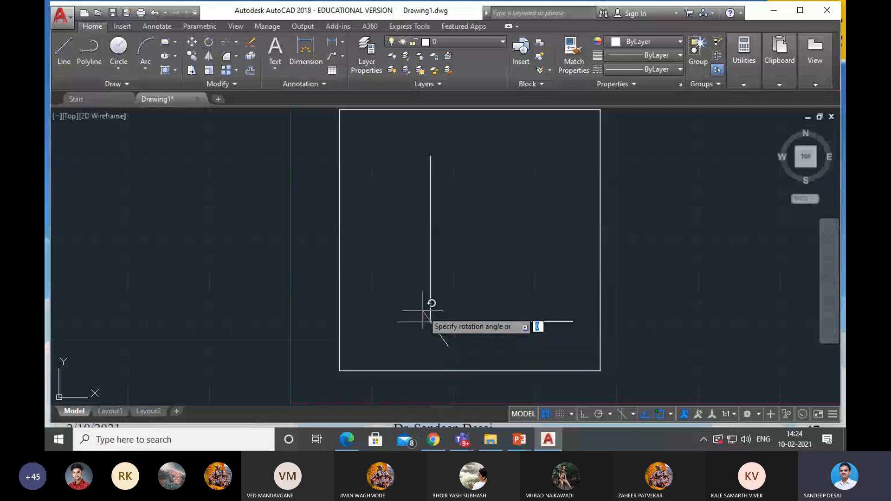
type("45")
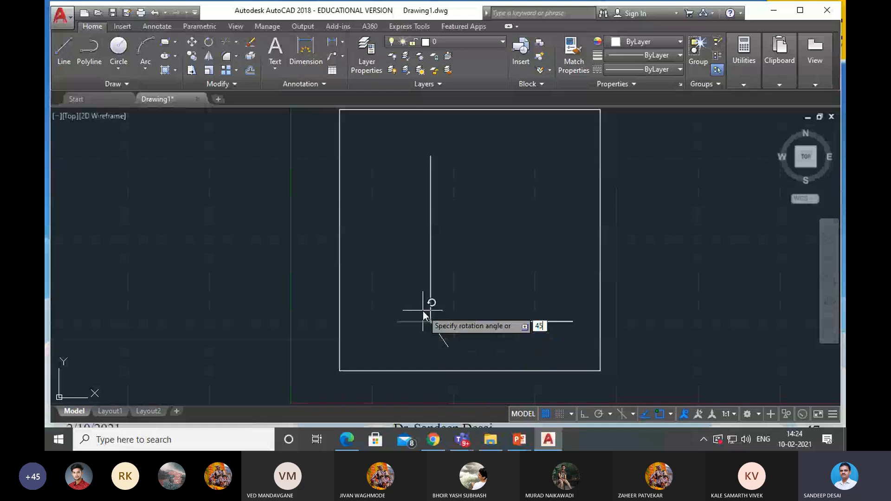
key("Return")
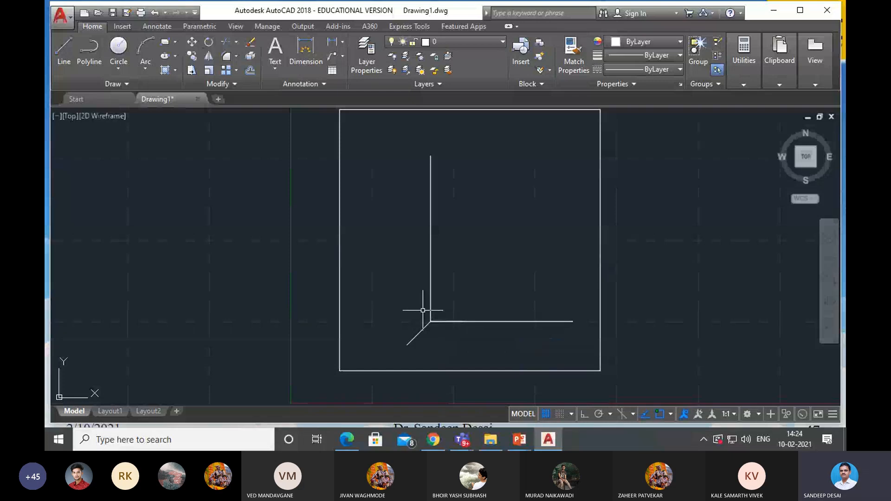
key("ctrl+z")
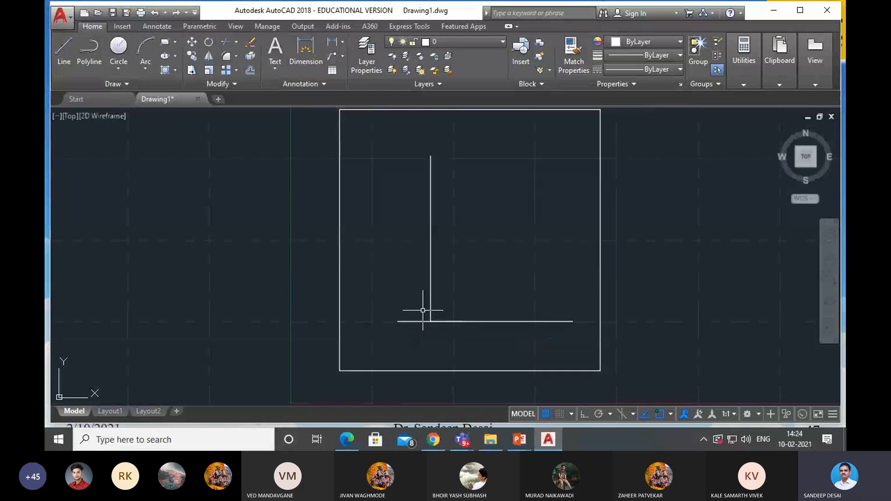
Rotate the short line left of the junction by -45° about the junction.
left_click(209, 42)
left_click(408, 321)
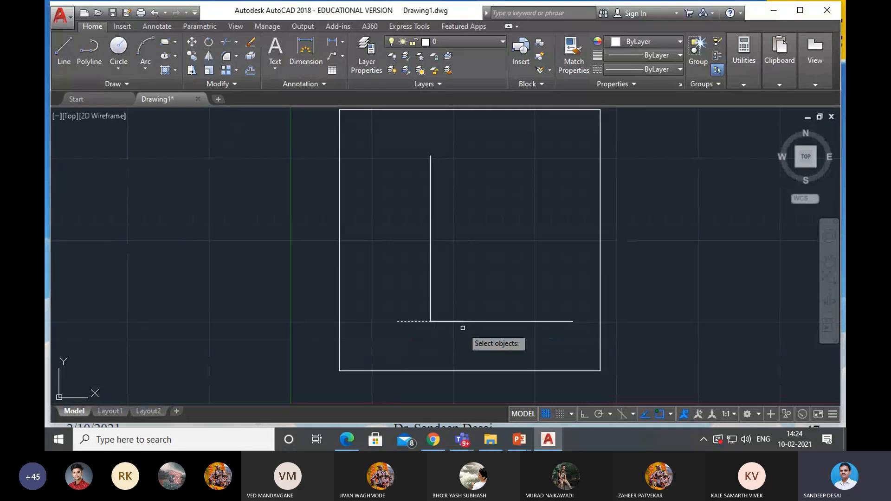
key("Return")
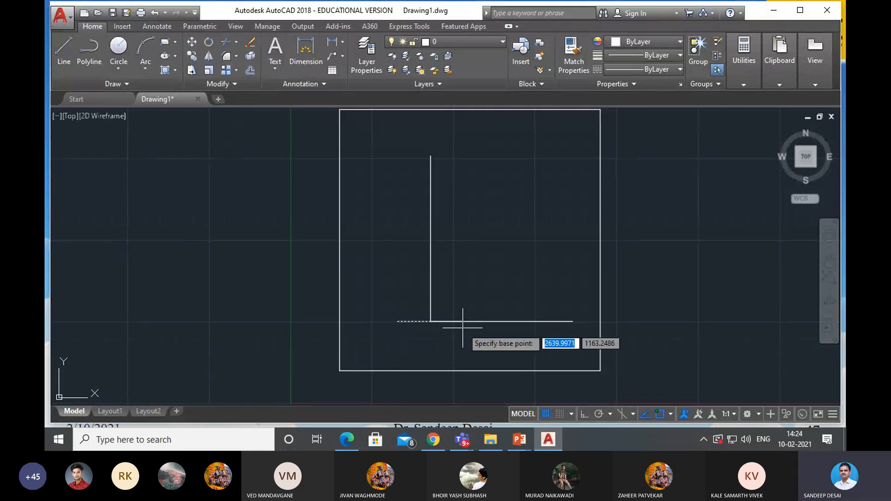
left_click(431, 321)
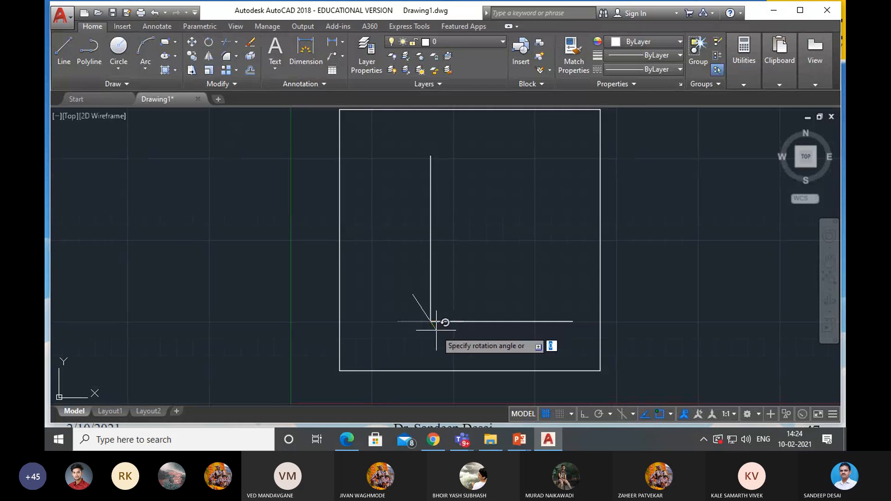
type("-45")
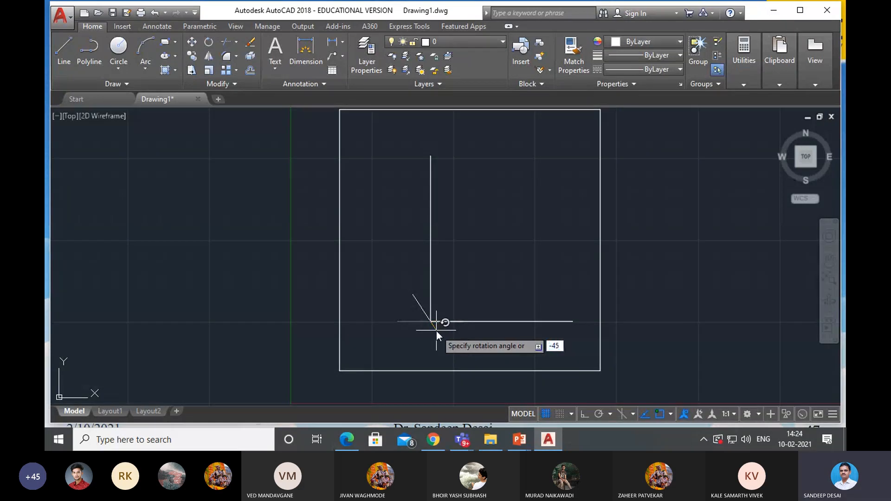
key("Return")
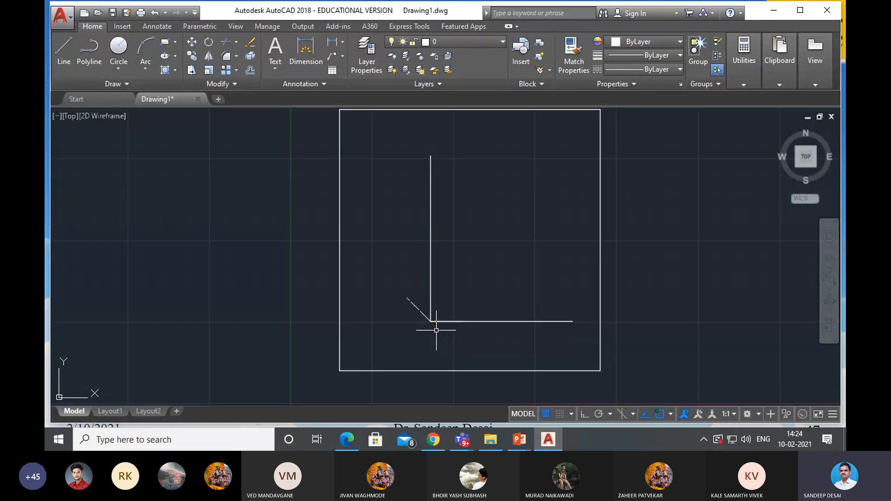
key("F7")
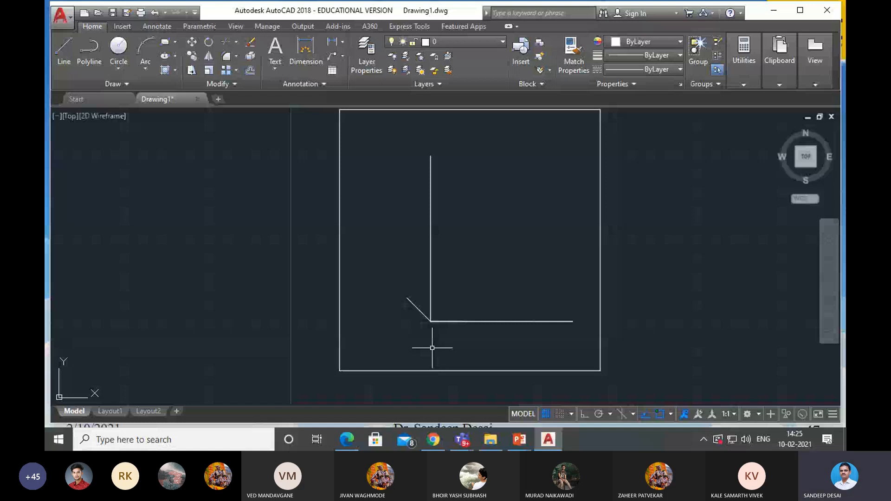
Draw a circle centred on the junction that passes beyond the inclined line and crosses the horizontal line near its middle.
left_click(118, 46)
left_click(430, 321)
left_click(494, 342)
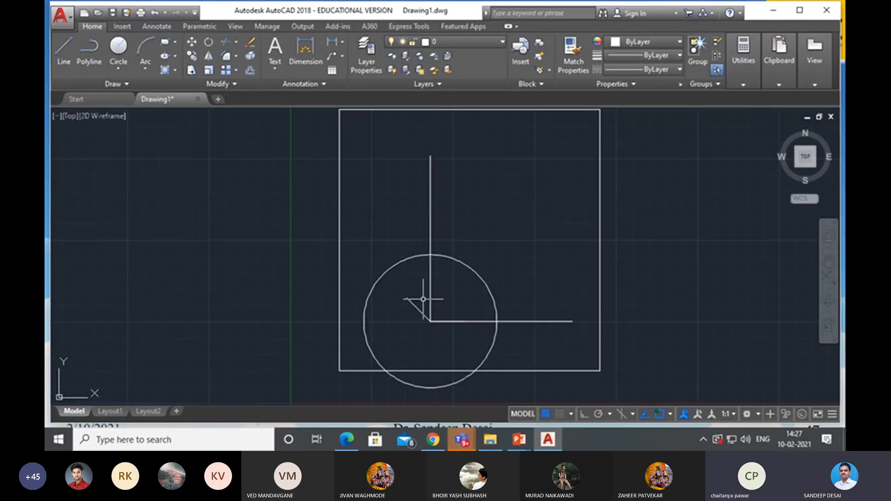
Draw a circle with a radius of 2000 mm centred on the free end of the inclined line.
left_click(118, 46)
left_click(407, 297)
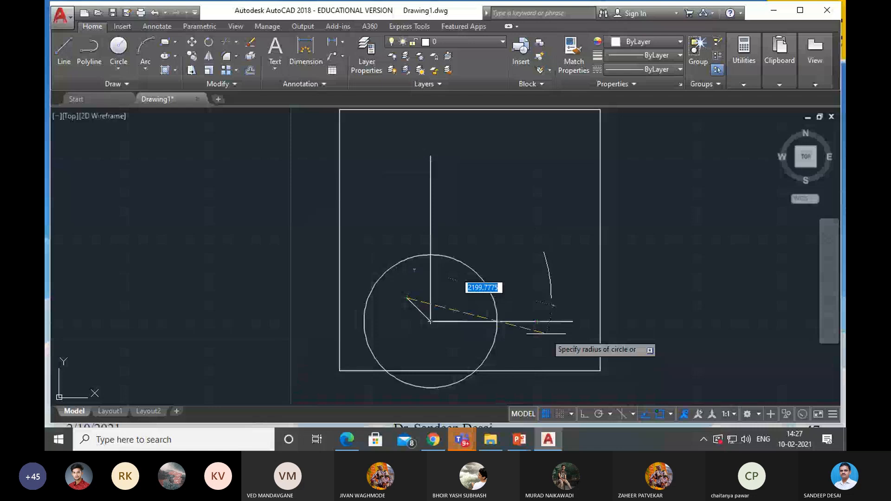
type("2")
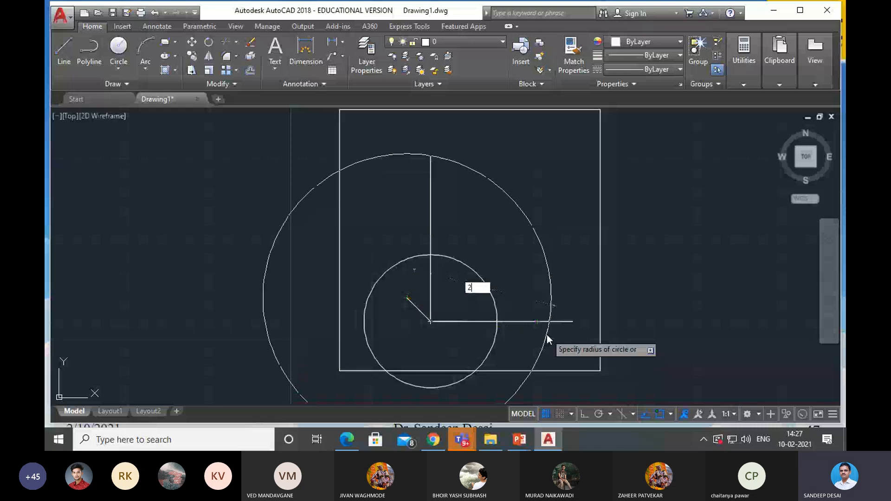
type("000")
key("Return")
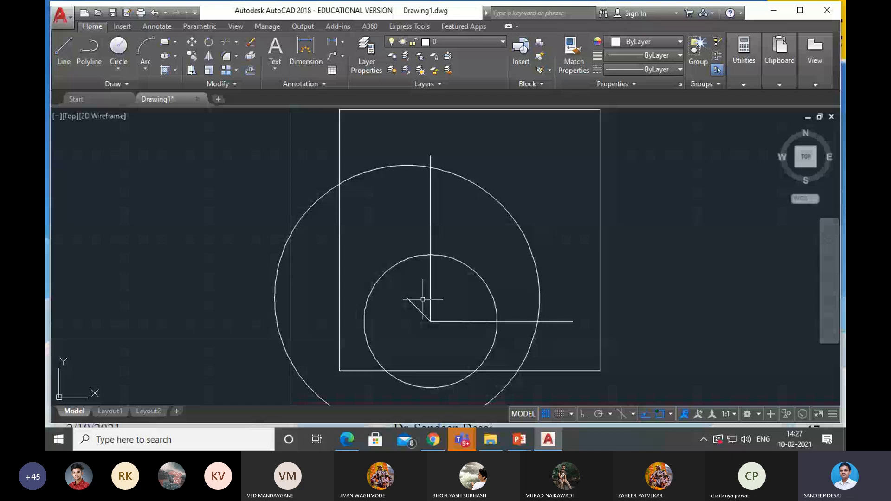
Start a line at the free end of the inclined line, towards where the large circle crosses the horizontal line.
left_click(65, 48)
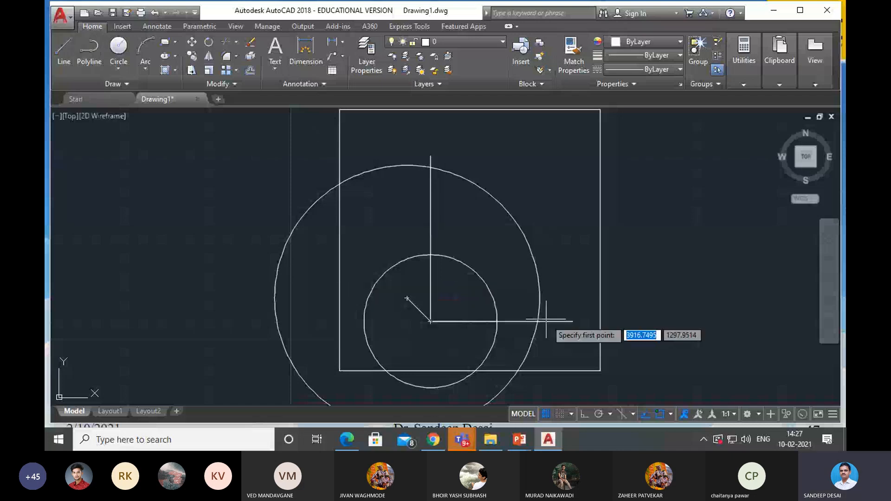
left_click(407, 298)
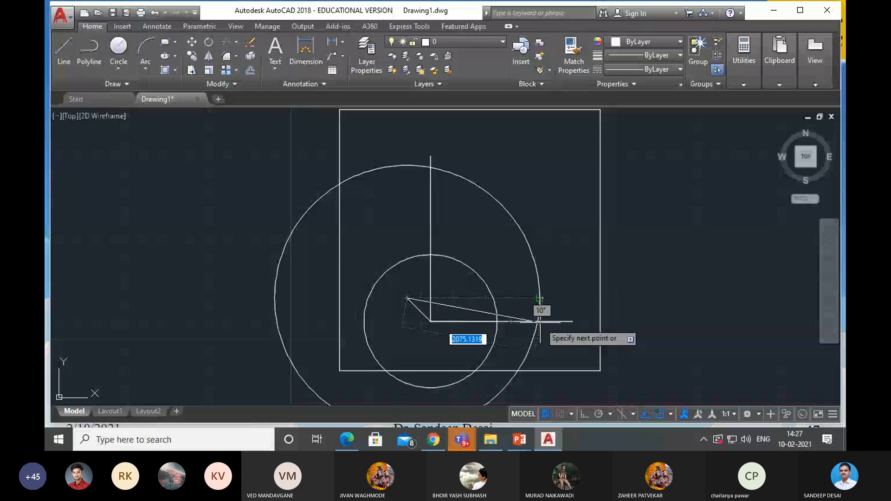
scroll(540, 320, "up", 2)
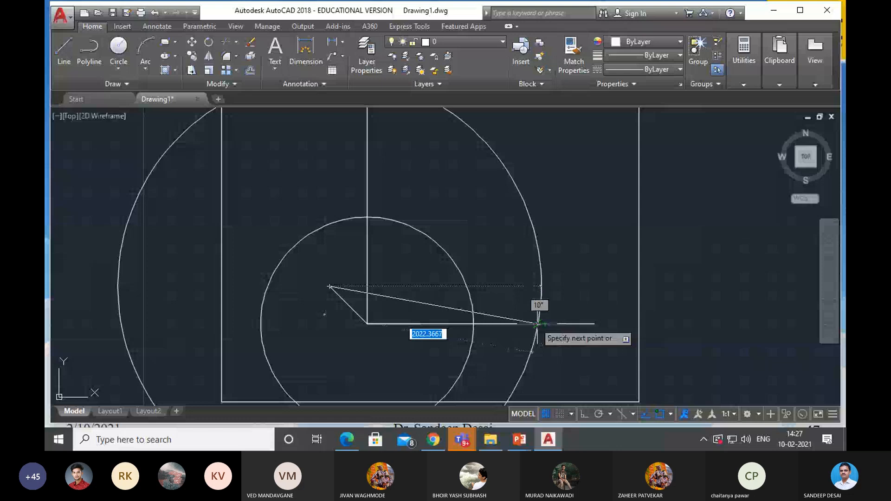
scroll(538, 323, "up", 3)
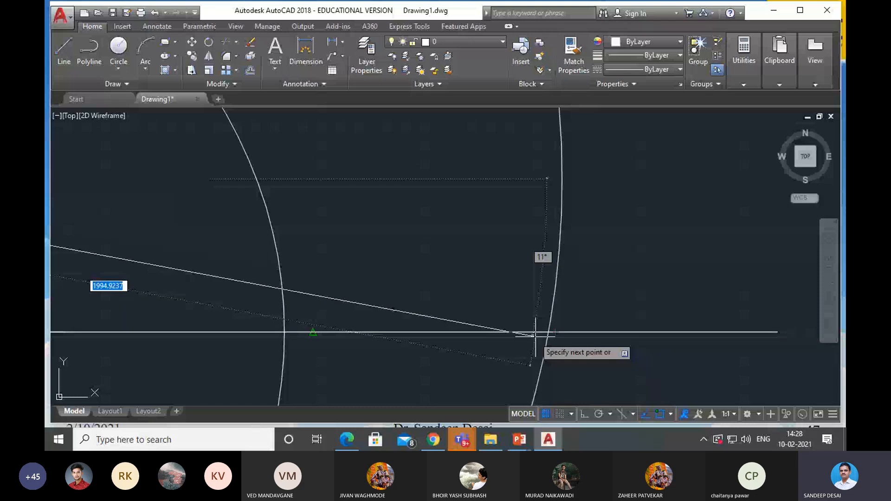
Turn off the Node, Center, Midpoint, Endpoint, Tangent and Perpendicular object snaps.
left_click(670, 414)
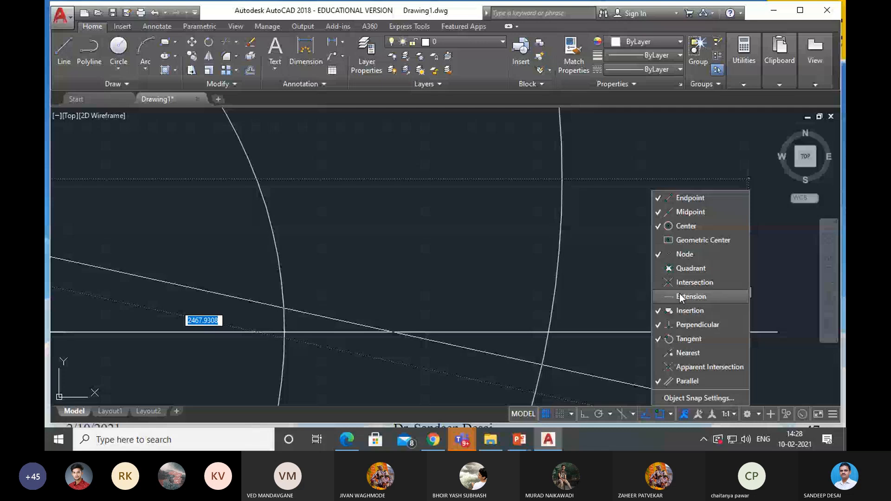
left_click(685, 254)
left_click(687, 227)
left_click(689, 212)
left_click(689, 196)
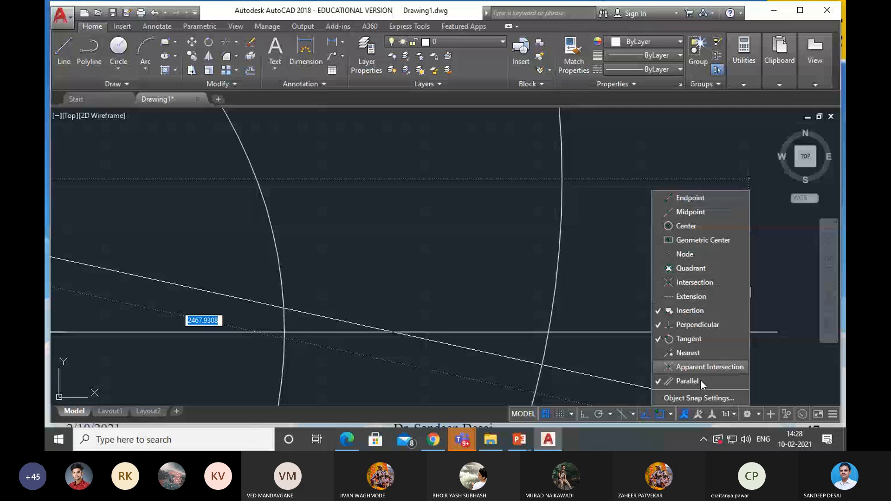
left_click(686, 338)
left_click(682, 325)
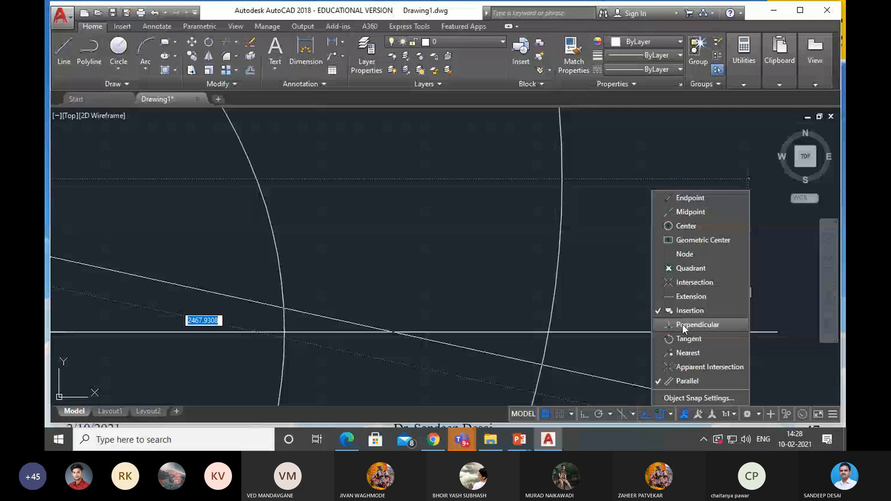
left_click(619, 268)
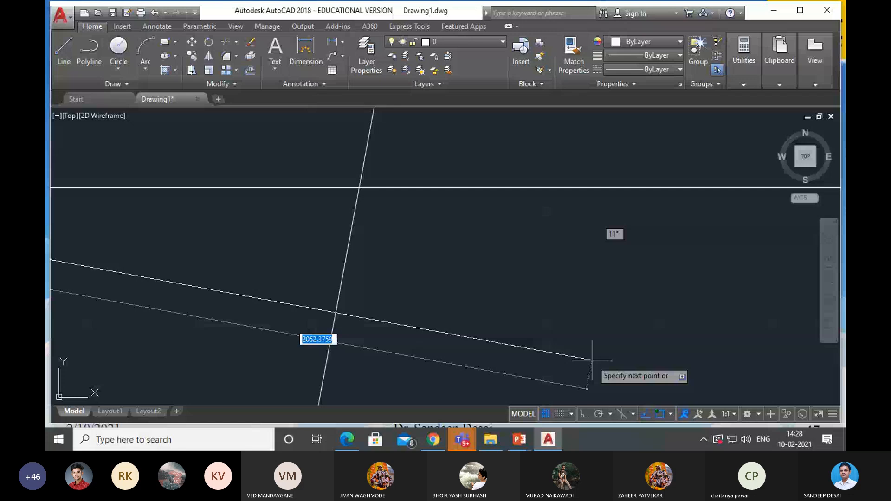
End the line precisely where the large circle crosses the horizontal line, correcting the endpoint, and return to the wider drawing view.
left_click(359, 187)
scroll(407, 234, "up", 4)
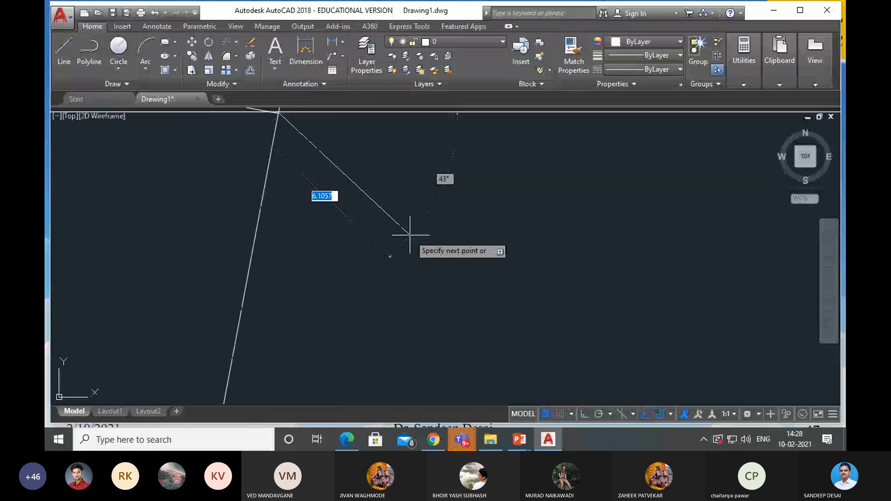
scroll(409, 235, "down", 4)
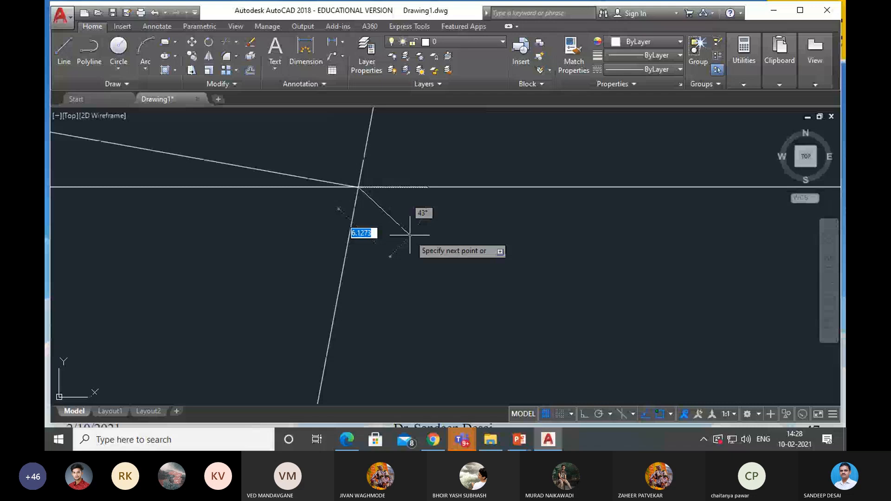
scroll(410, 235, "up", 4)
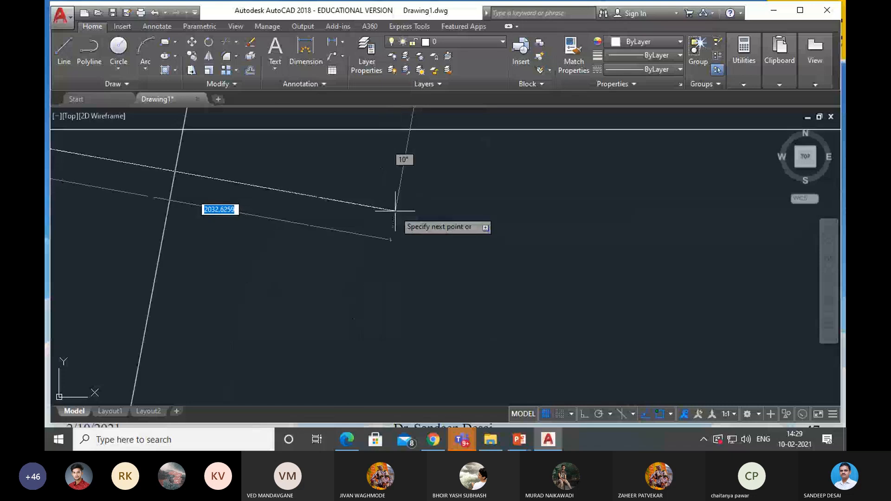
middle_click_drag(400, 218, 192, 144)
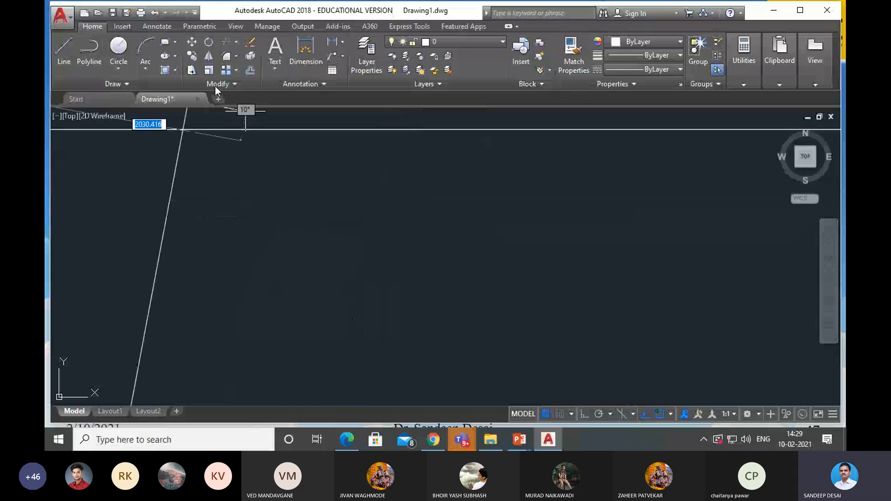
left_click(183, 130)
key("Escape")
scroll(269, 182, "down", 15)
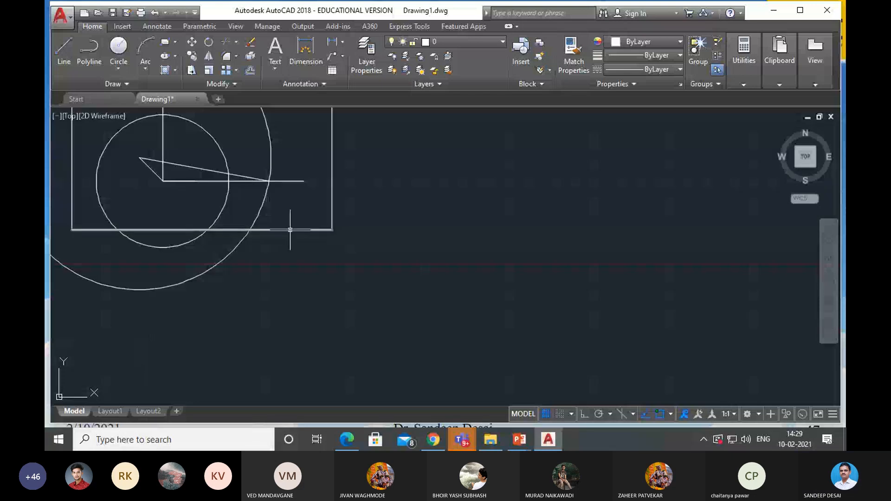
Create a multiline text box just below the point where the two axes meet.
scroll(294, 261, "up", 2)
right_click(390, 162)
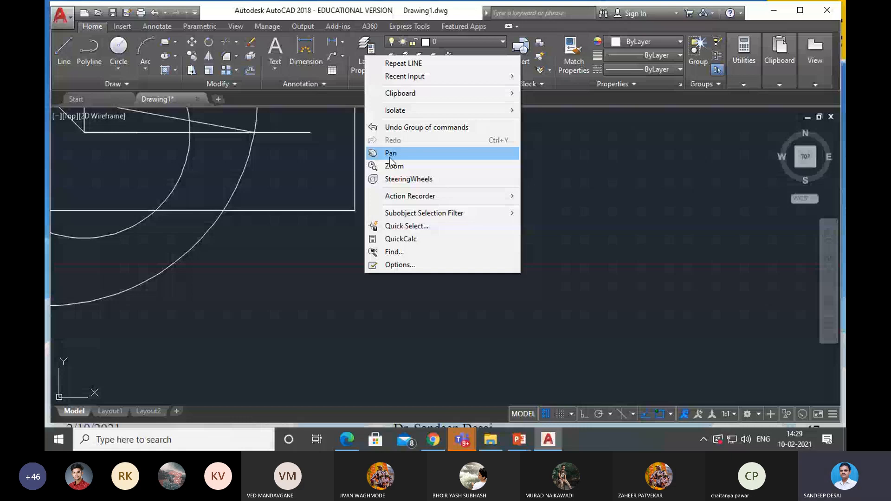
left_click(390, 158)
left_click_drag(390, 160, 662, 292)
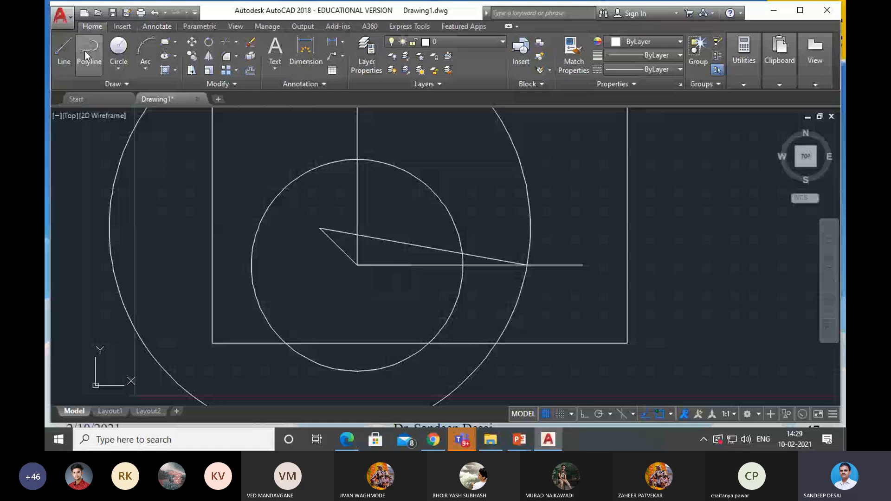
left_click(164, 27)
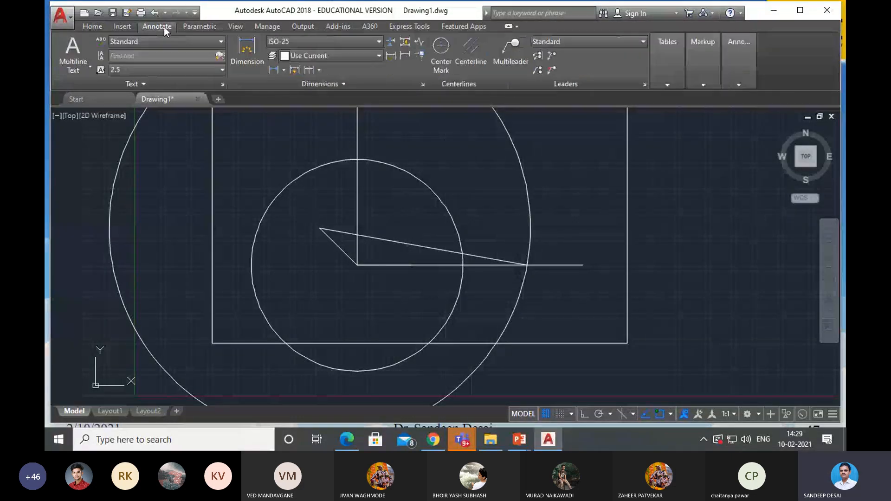
left_click(90, 65)
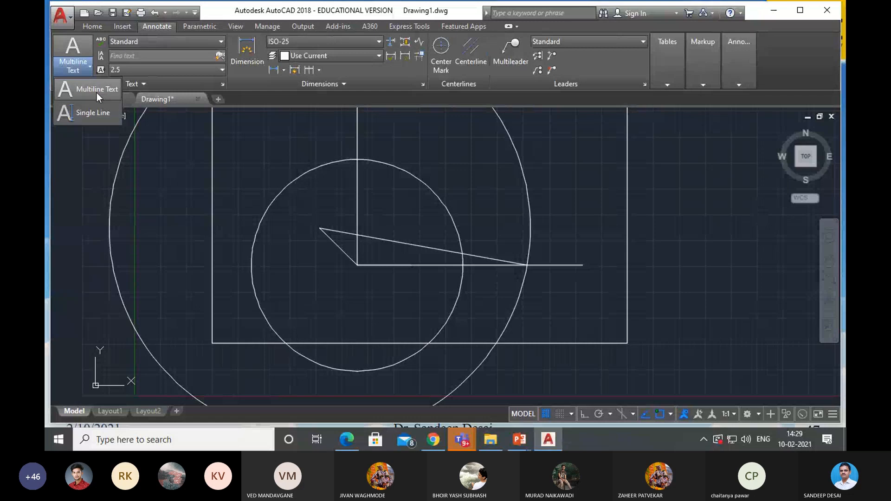
left_click(97, 93)
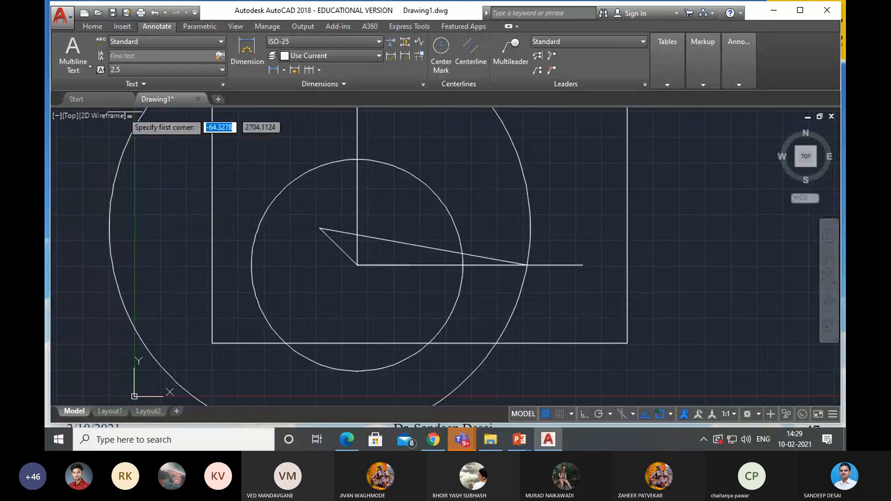
left_click(90, 67)
left_click(90, 89)
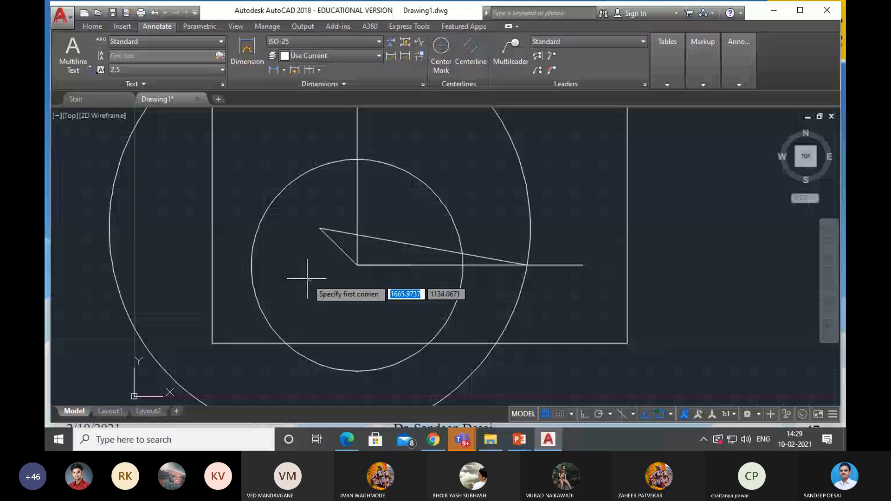
left_click(341, 273)
left_click(390, 296)
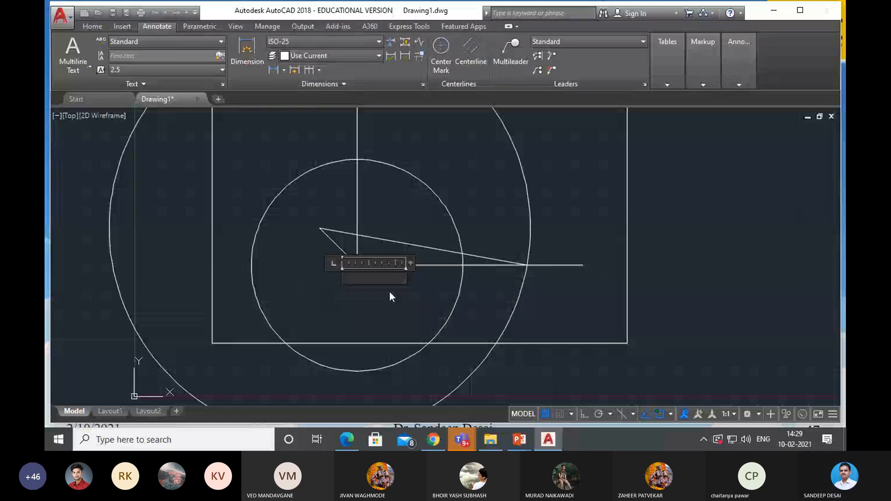
Enter O2 as the label text and close the text editor.
type("O")
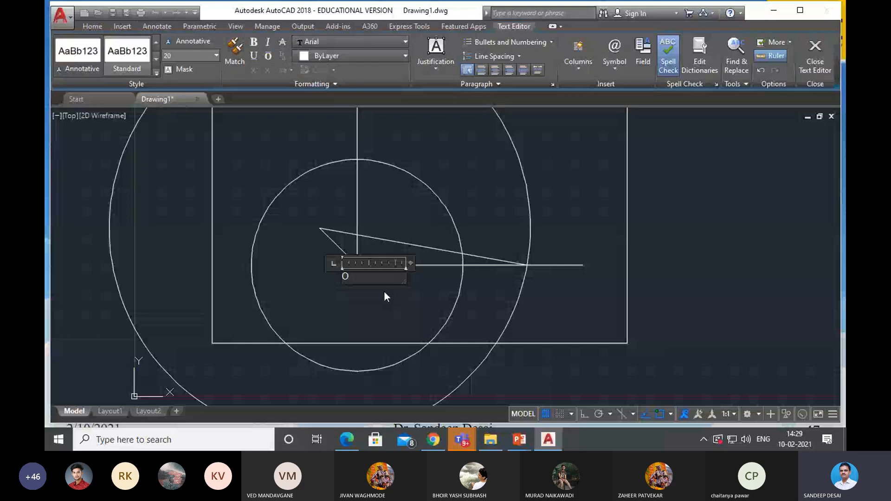
type("2")
key("Return")
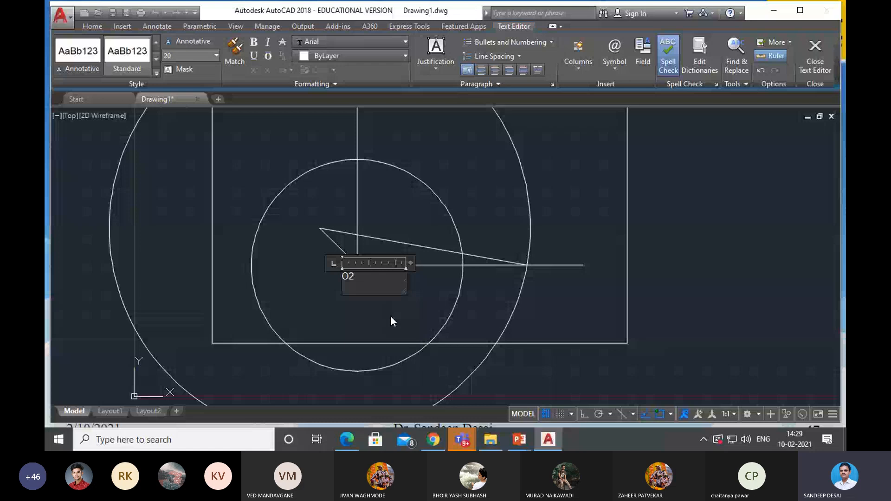
key("Escape")
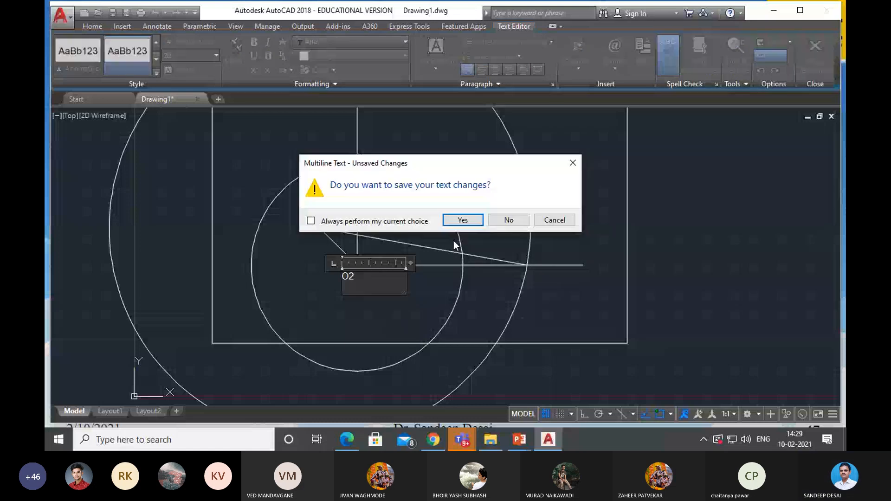
key("n")
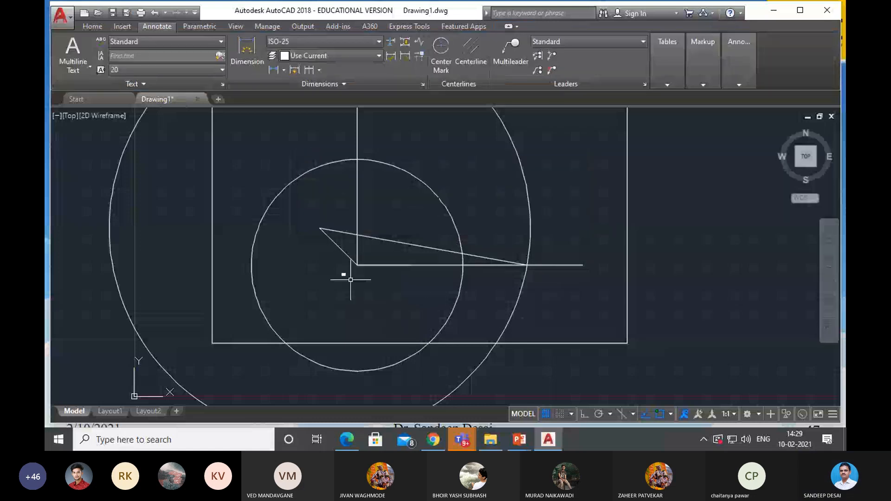
double_click(344, 276)
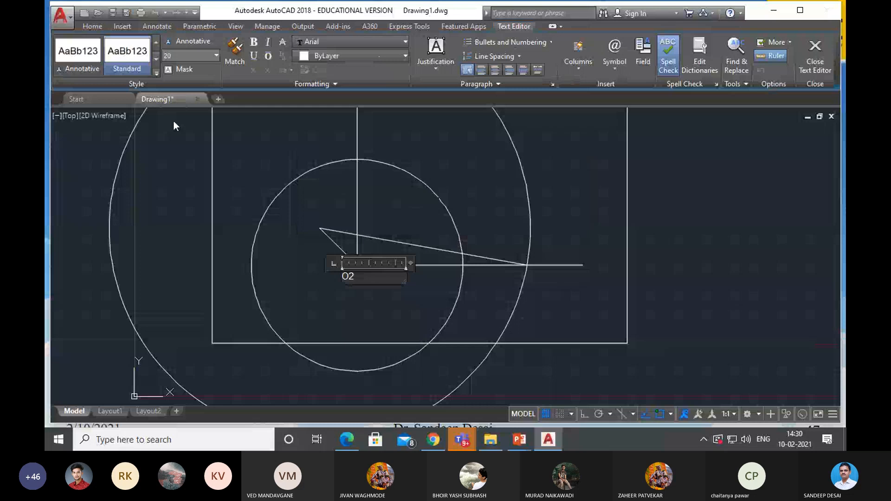
key("ctrl+a")
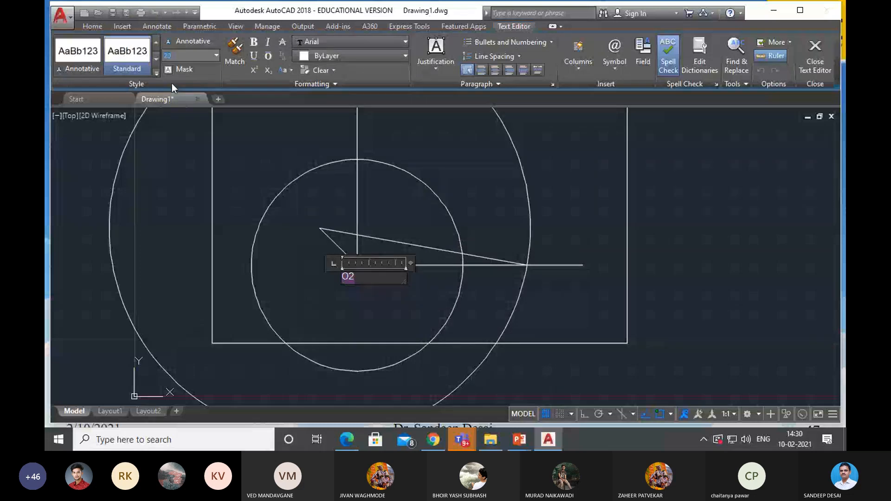
left_click(91, 26)
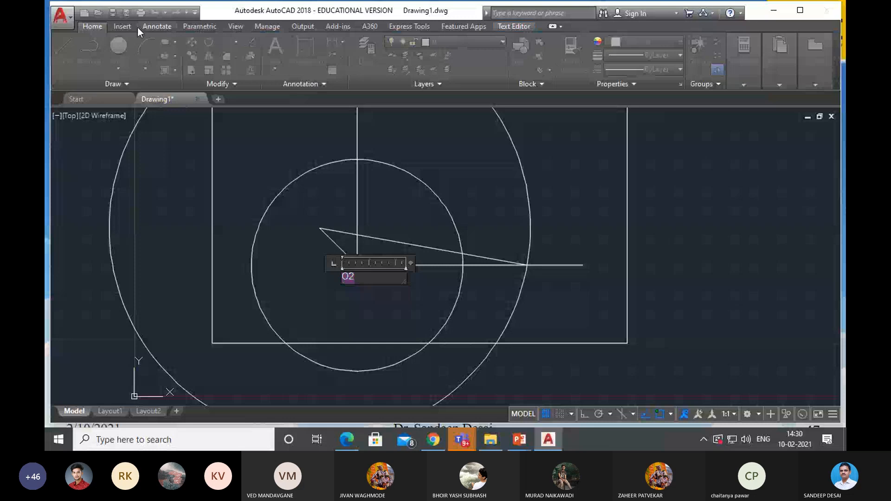
left_click(155, 26)
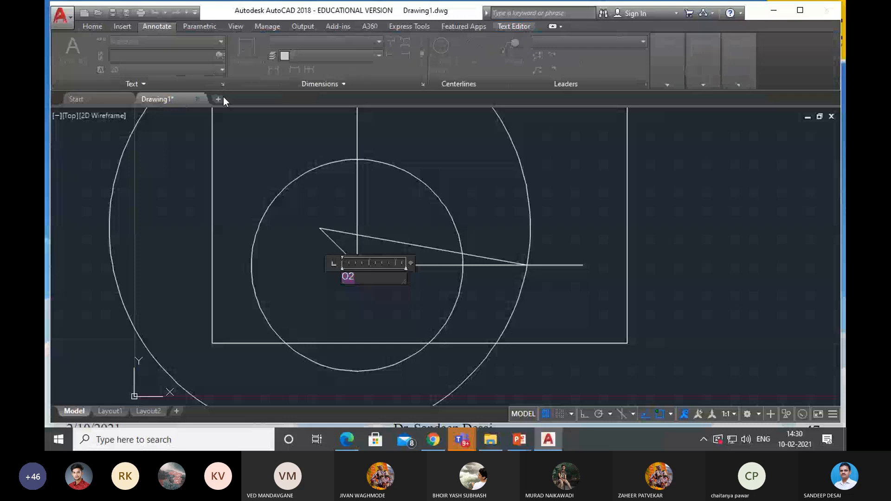
left_click(347, 291)
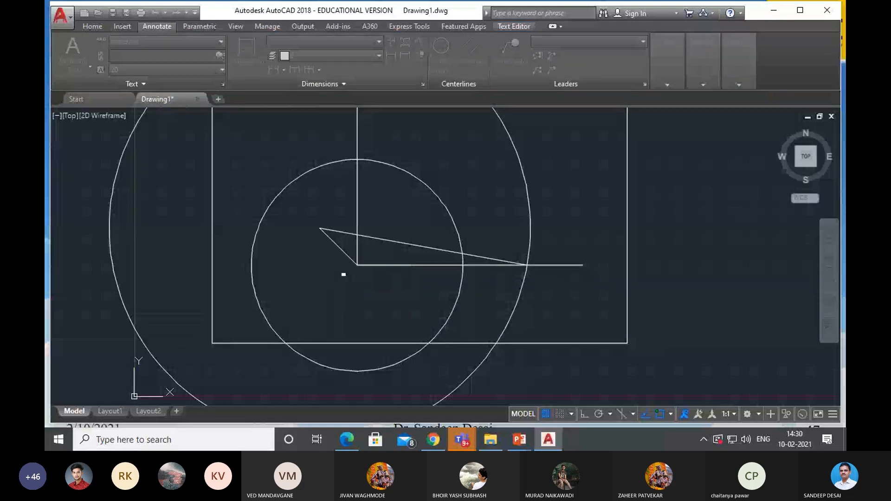
Delete the 2000 mm radius construction circle, leaving the connecting line in place.
scroll(380, 315, "down", 2)
scroll(380, 314, "down", 1)
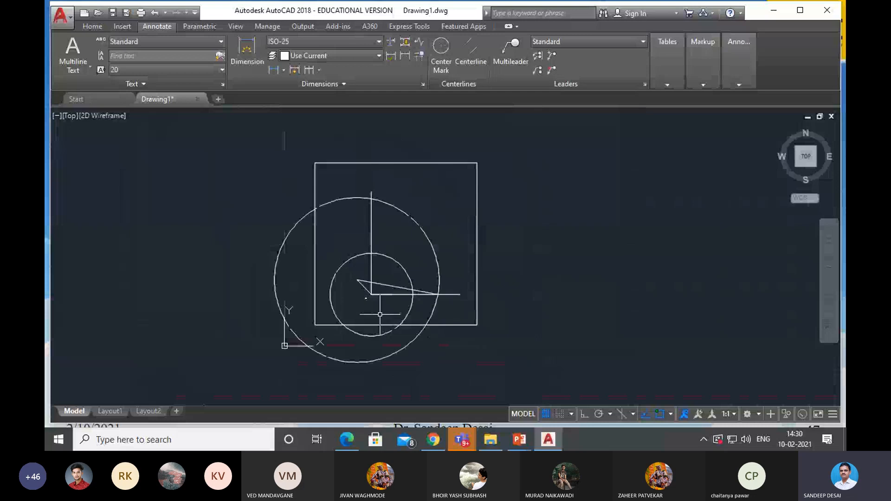
scroll(381, 314, "up", 1)
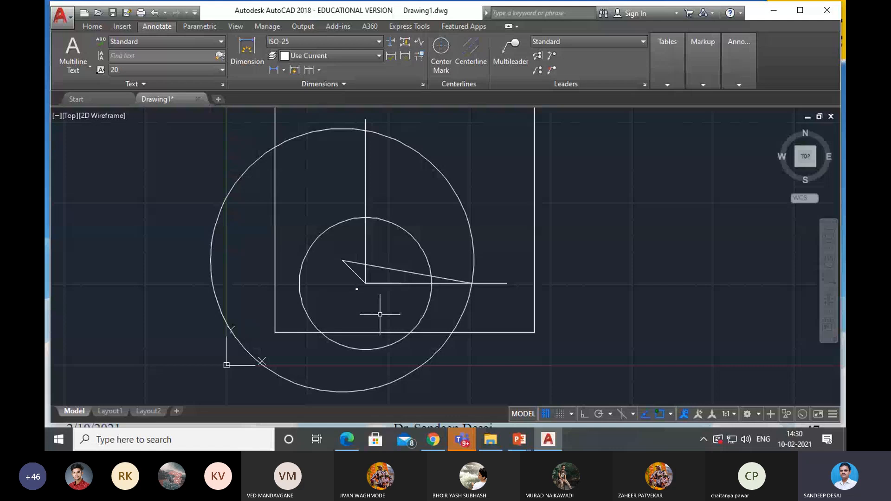
type("z")
key("Return")
type("e")
key("Return")
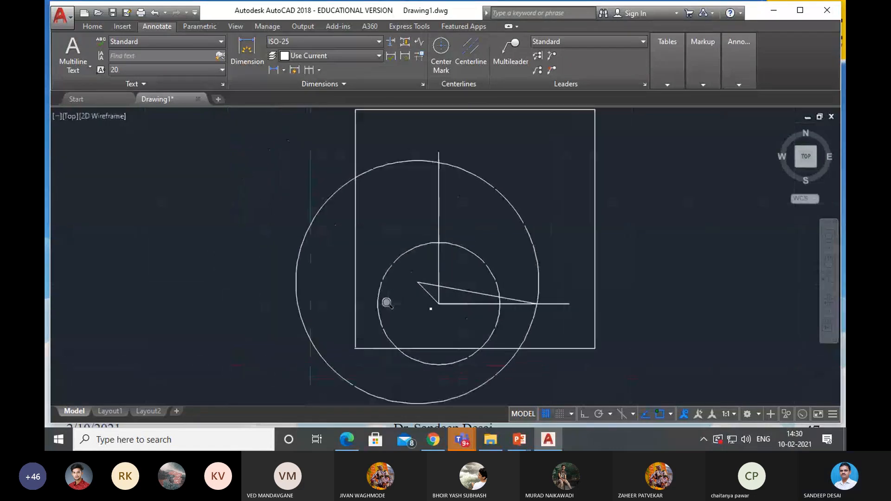
scroll(462, 284, "up", 5)
scroll(464, 284, "down", 3)
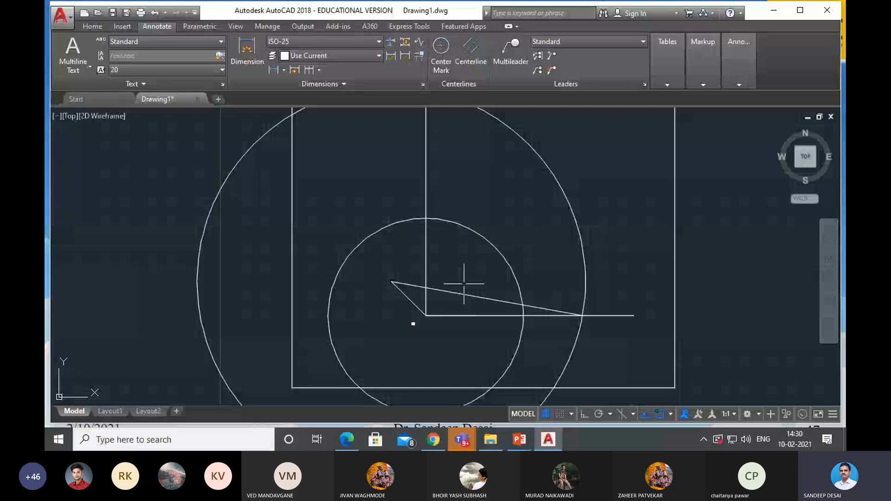
scroll(464, 283, "down", 2)
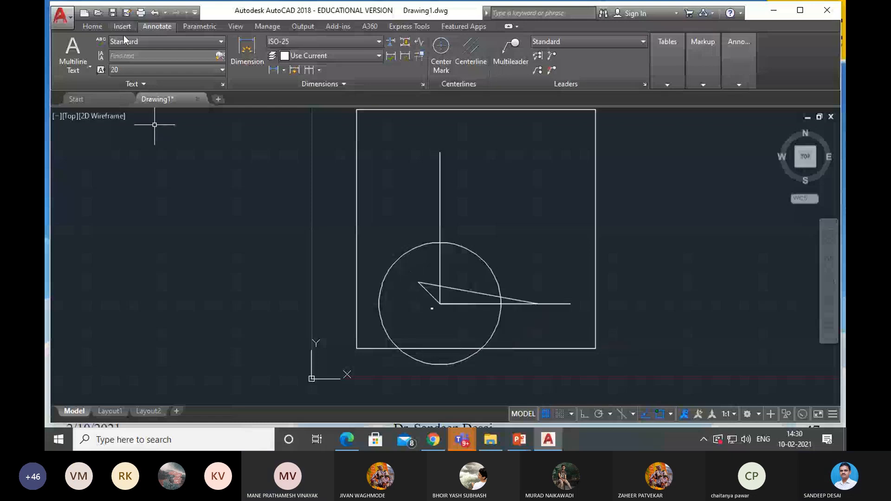
Start a circle and turn on the remaining object snaps, including Midpoint, Center, Quadrant, Intersection, Extension, Perpendicular, Tangent and Nearest.
left_click(94, 27)
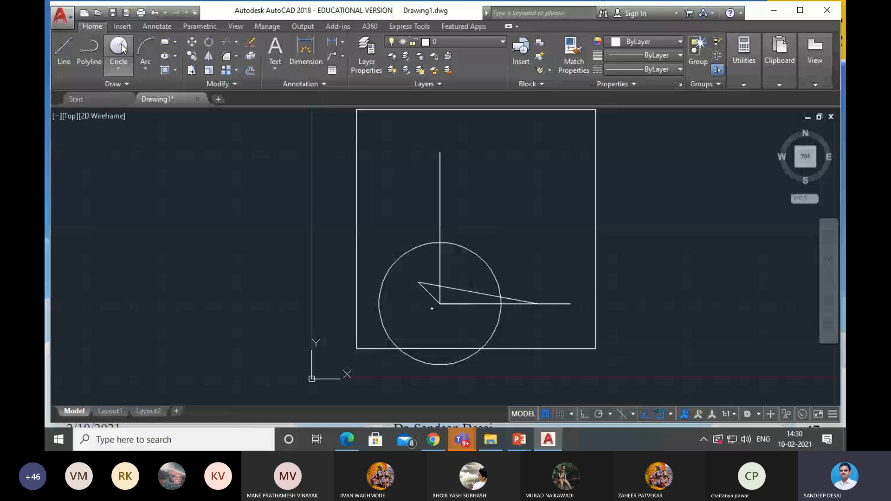
left_click(120, 46)
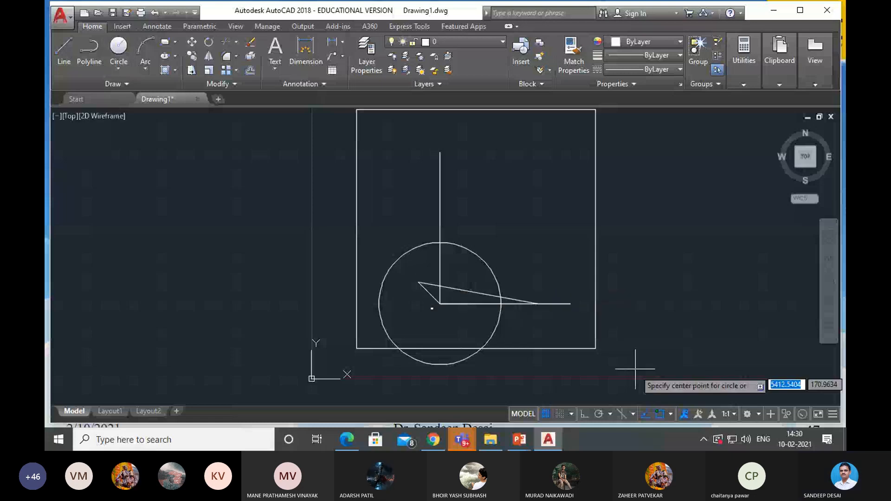
left_click(670, 414)
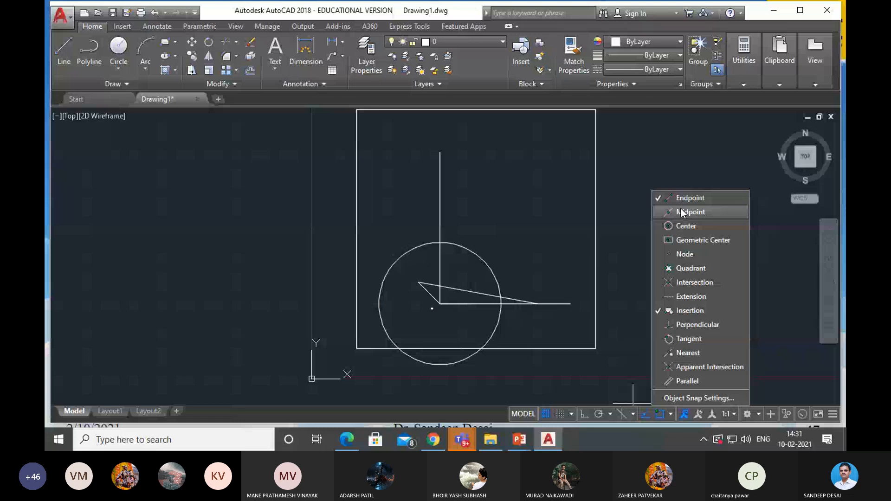
left_click(681, 211)
left_click(683, 226)
left_click(685, 240)
left_click(686, 254)
left_click(687, 268)
left_click(688, 283)
left_click(690, 297)
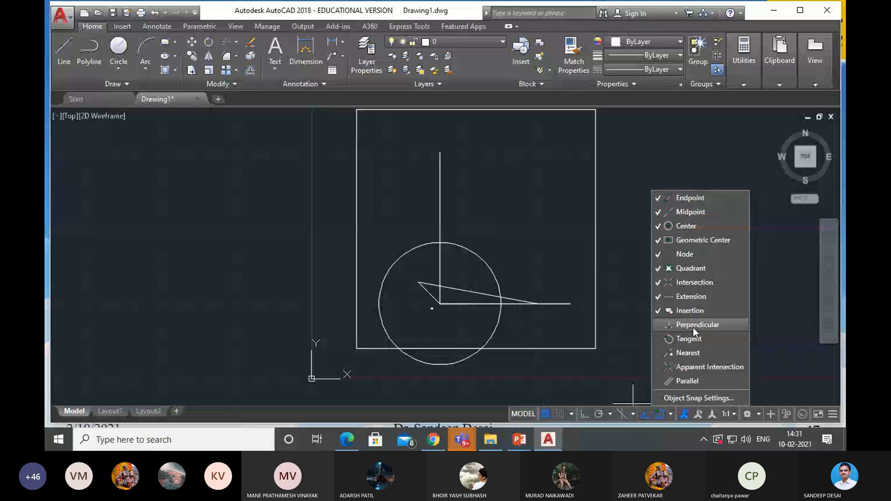
left_click(692, 326)
left_click(692, 339)
left_click(691, 353)
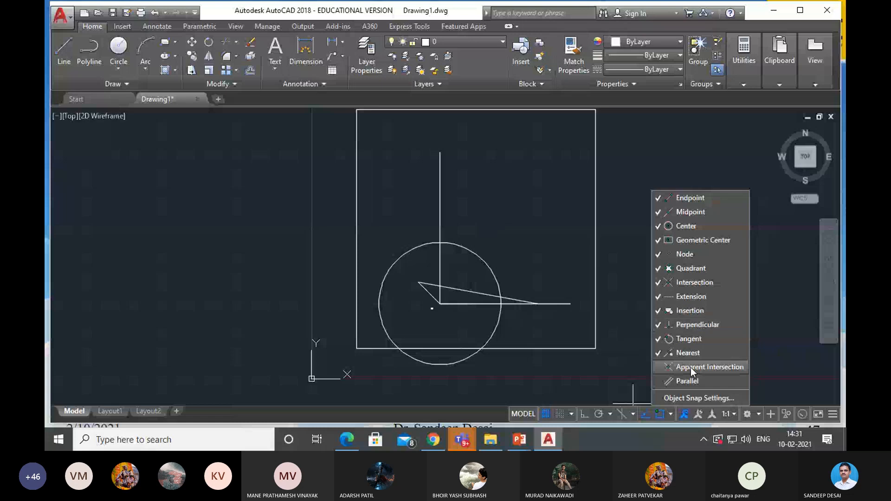
left_click(689, 378)
left_click(688, 366)
left_click(620, 205)
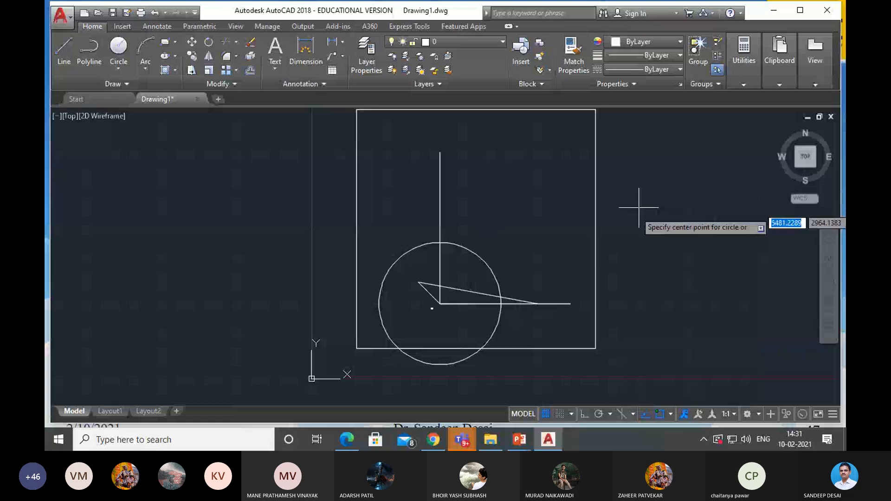
Draw the circle with a radius of 1020 mm centred on the free end of the short inclined line.
left_click(418, 282)
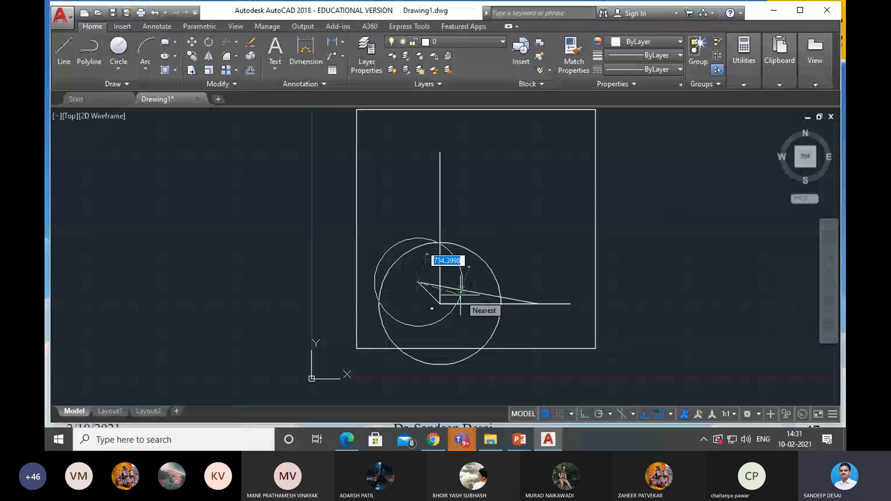
type("1020")
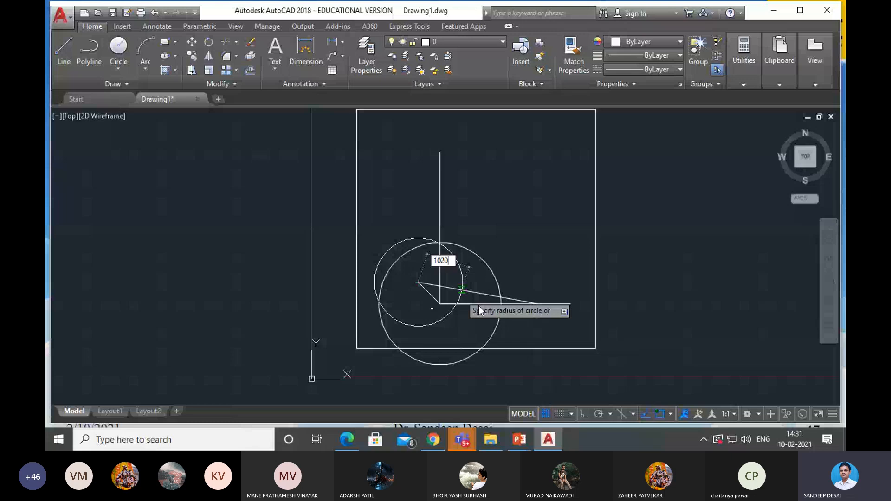
key("Return")
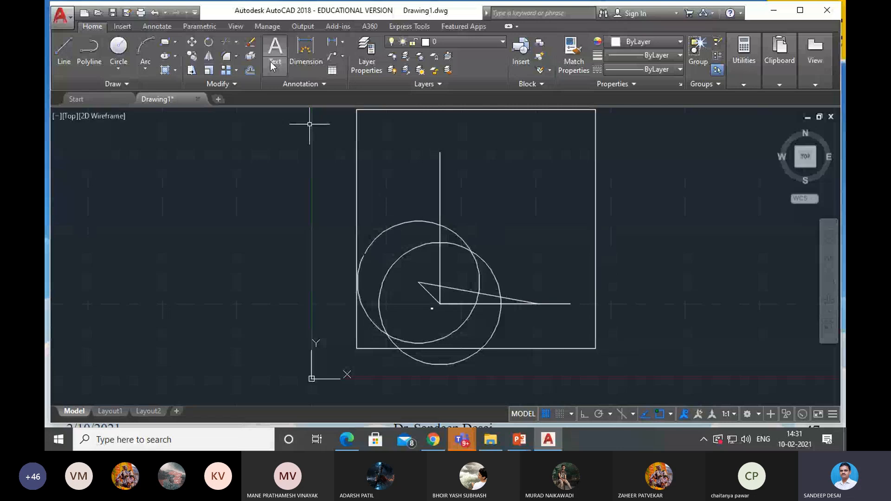
Draw another 1020 mm radius circle centred where the circle around the inclined line's free end crosses the connecting line.
left_click(118, 55)
left_click(479, 294)
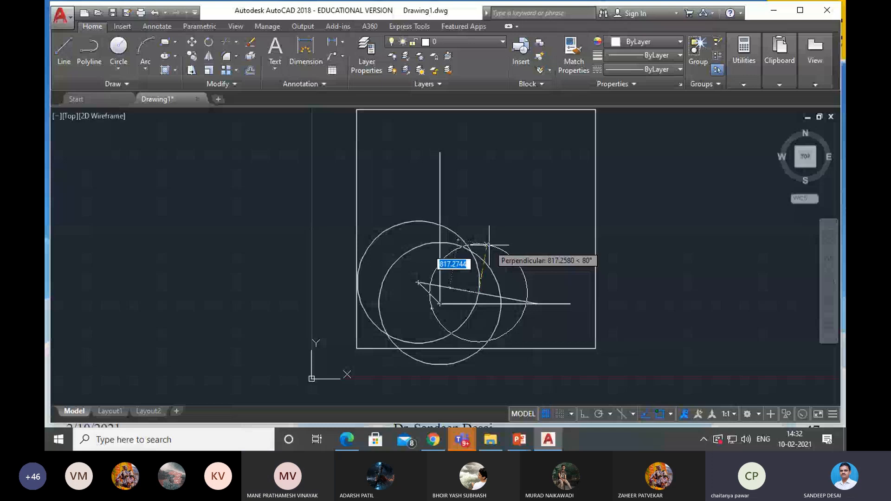
type("1020")
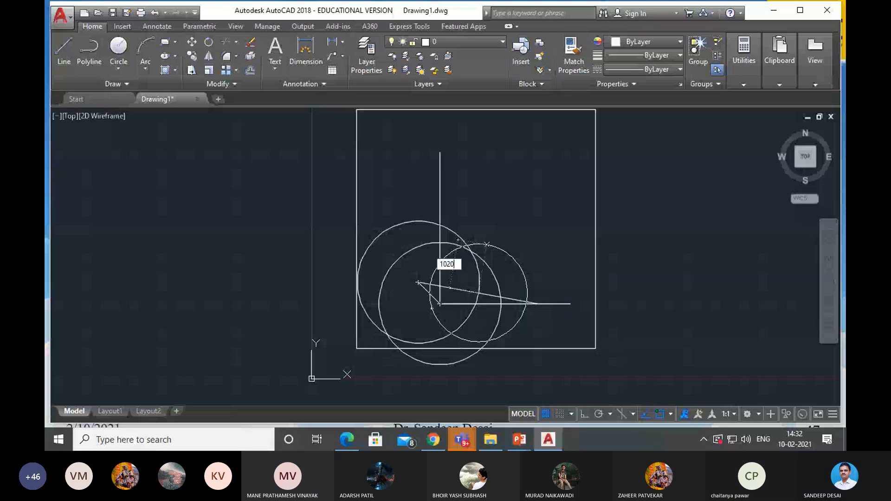
key("Return")
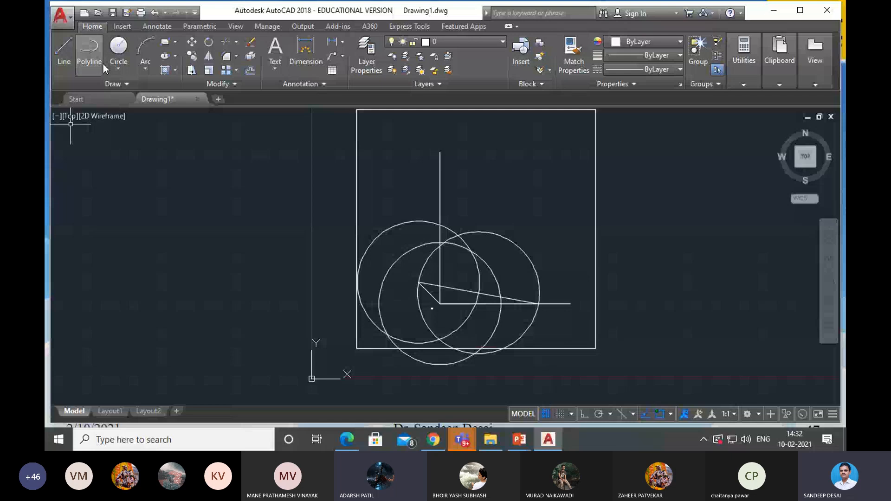
Draw a small circle centred where the vertical axis crosses the circle around the axes' meeting point.
left_click(118, 46)
left_click(440, 242)
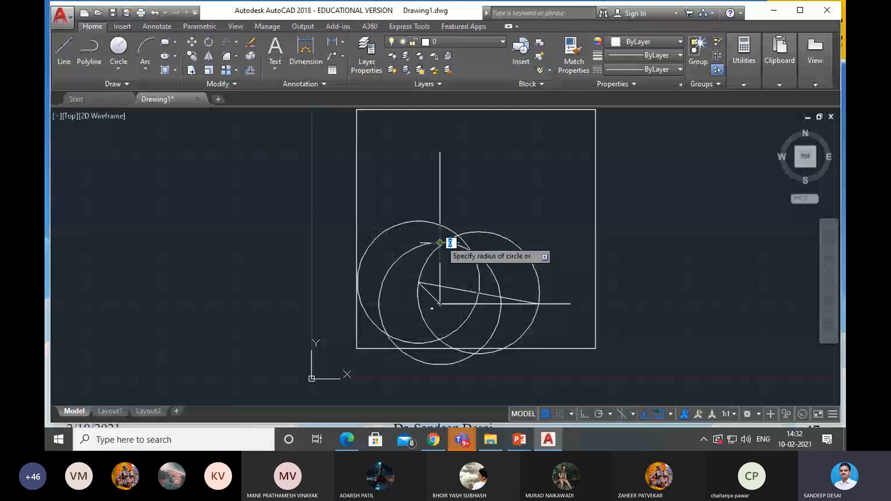
type("5")
key("Return")
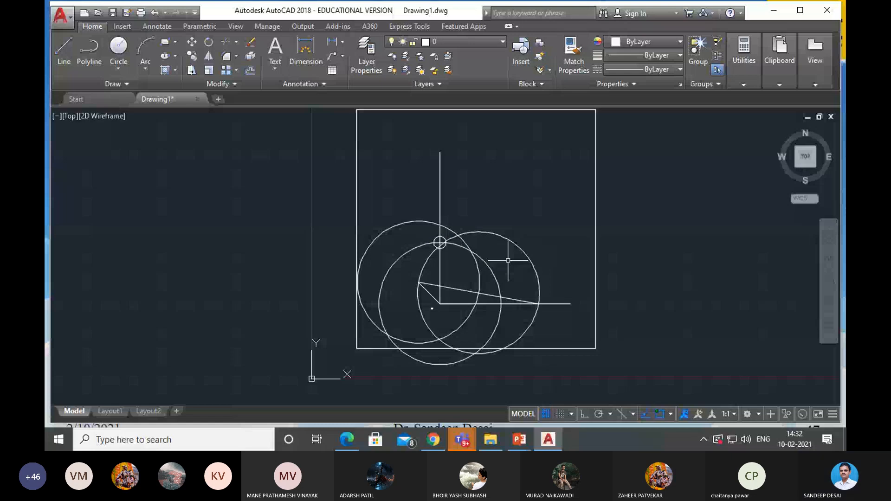
Draw a 1020 mm radius circle centred where the vertical axis crosses the circle around the axes' meeting point.
key("Return")
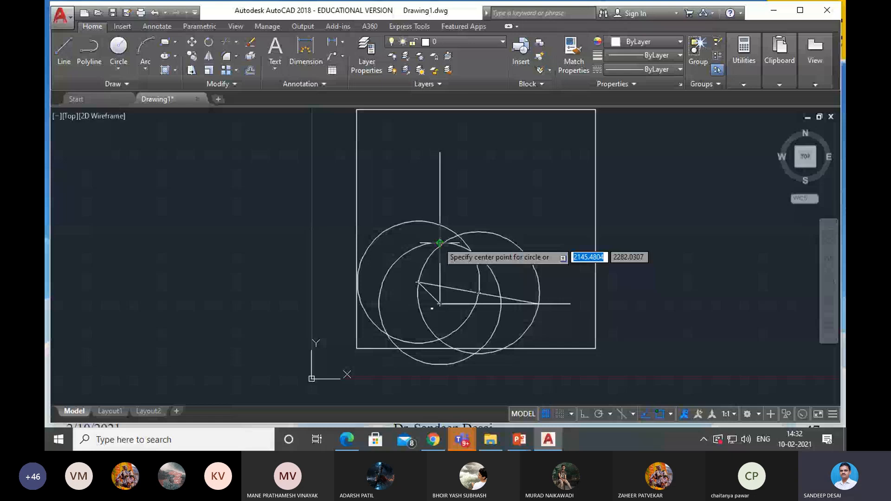
left_click(440, 242)
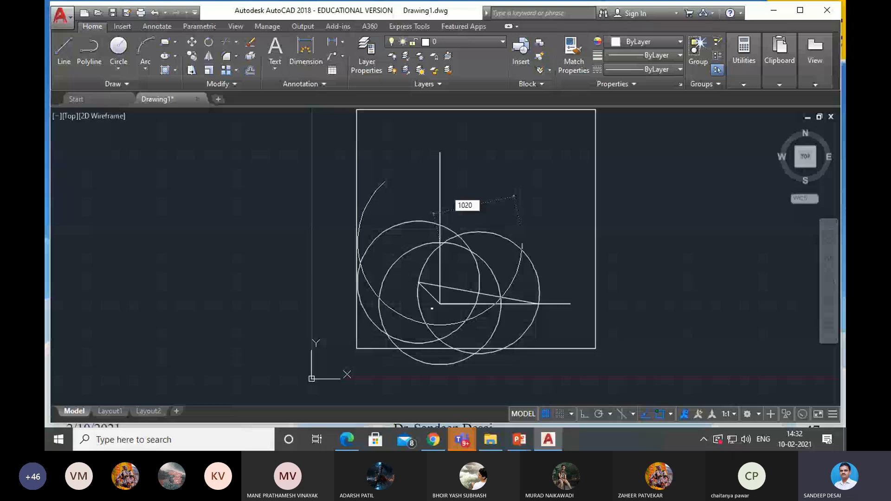
key("Return")
Draw a line from the new circle's centre to its upper crossing with the circle centred on the connecting line.
type("l")
key("Return")
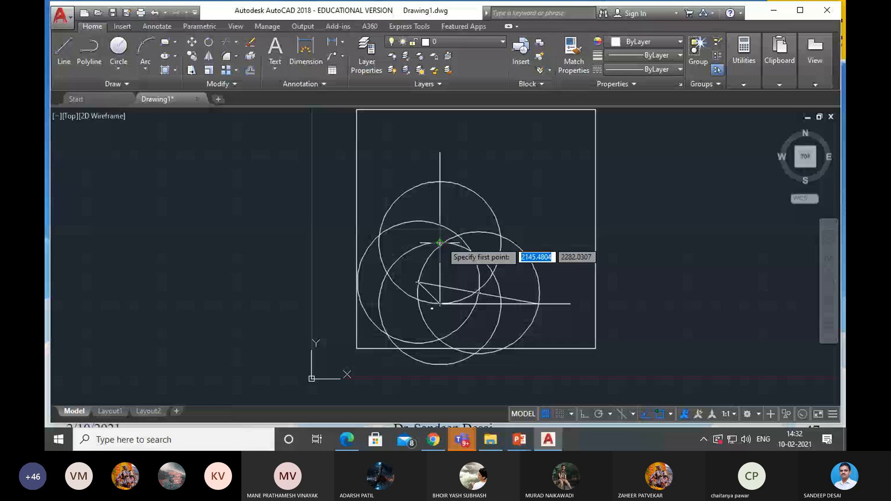
left_click(439, 242)
left_click(500, 237)
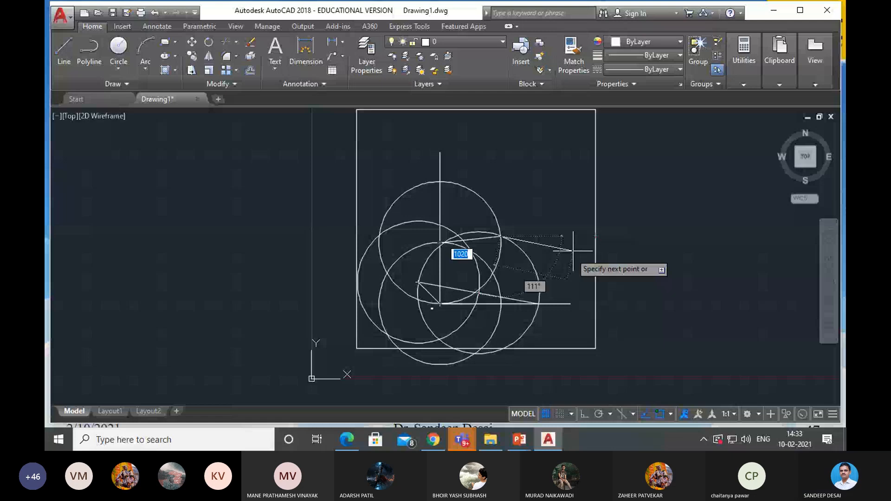
key("Escape")
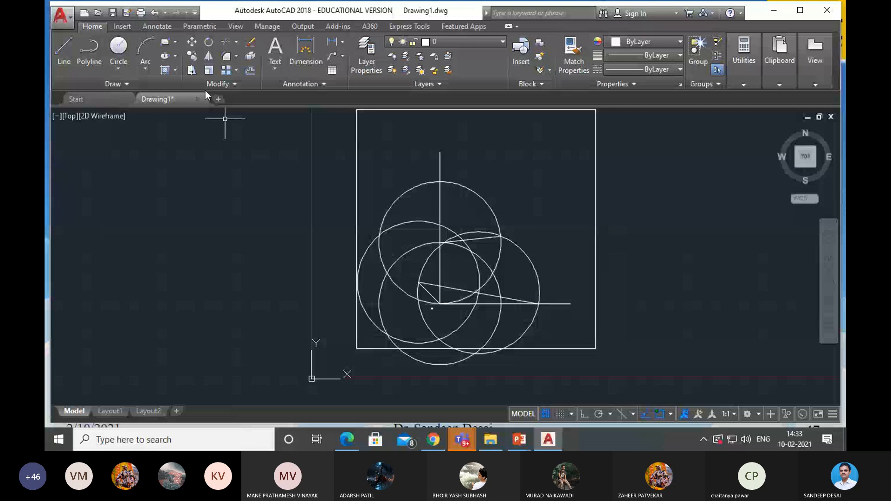
Delete the uppermost circle and the circle centred on the axes' meeting point.
left_click(477, 193)
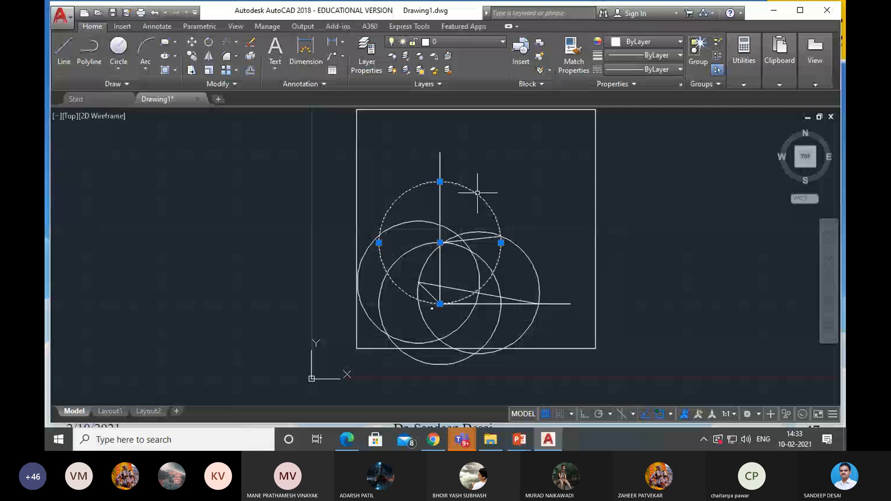
key("Delete")
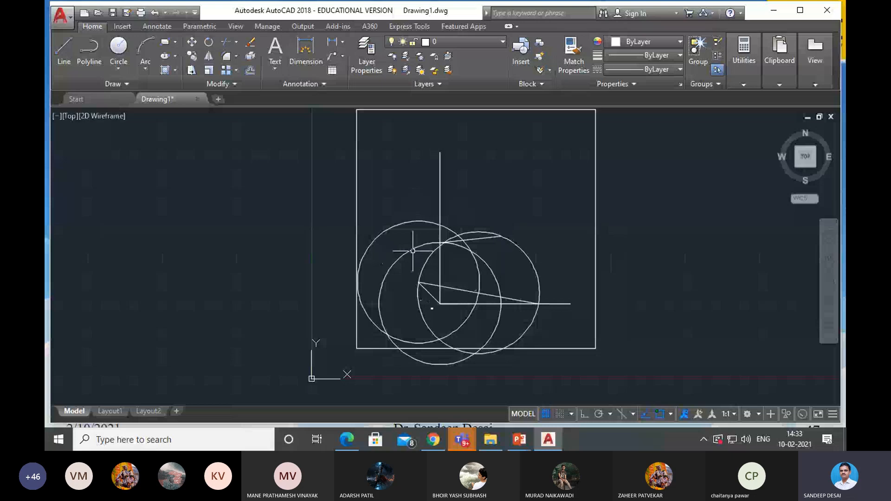
left_click(411, 249)
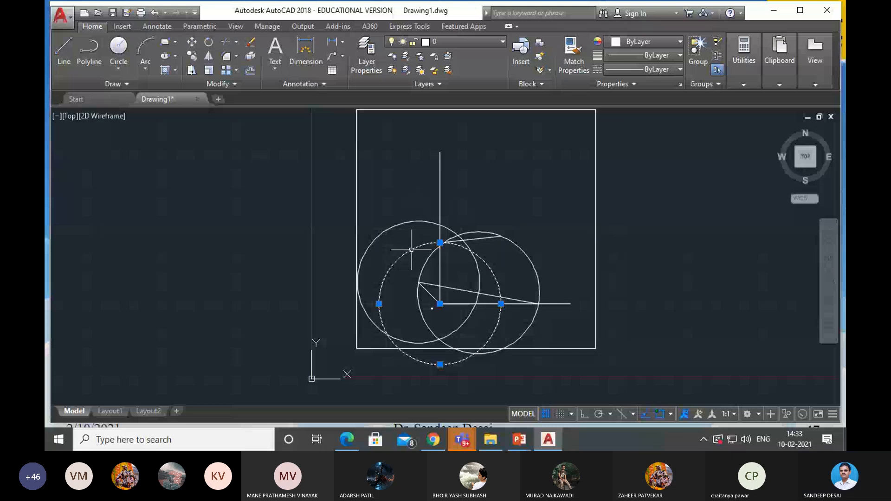
key("Delete")
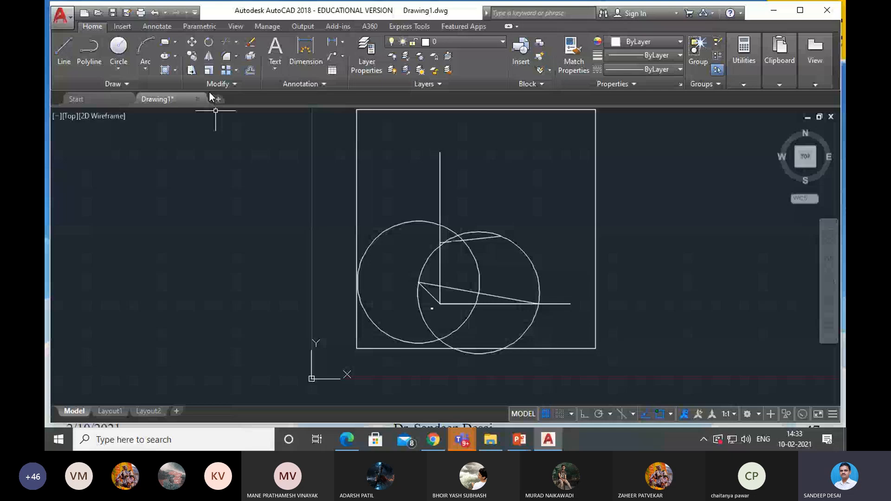
Draw a line from the upper link's outer end to the connecting line's midpoint, and delete the two remaining circles and the vertical axis.
left_click(63, 51)
left_click(500, 236)
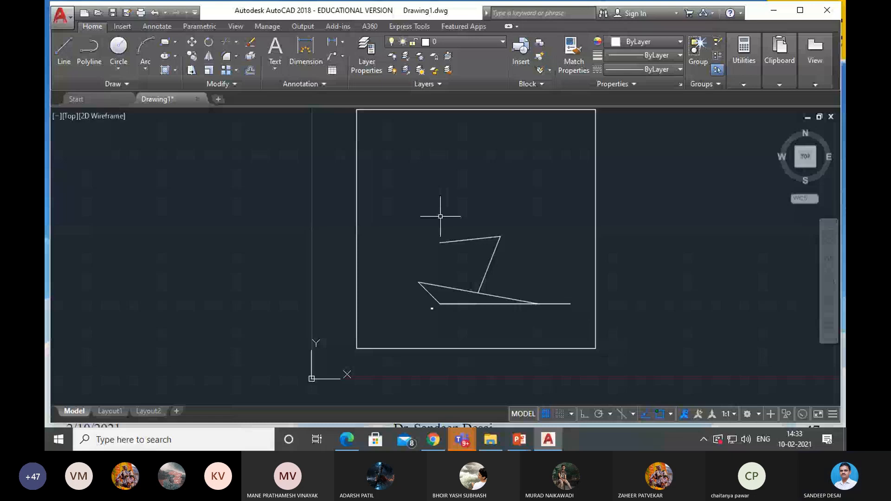
key("Return")
left_click(440, 242)
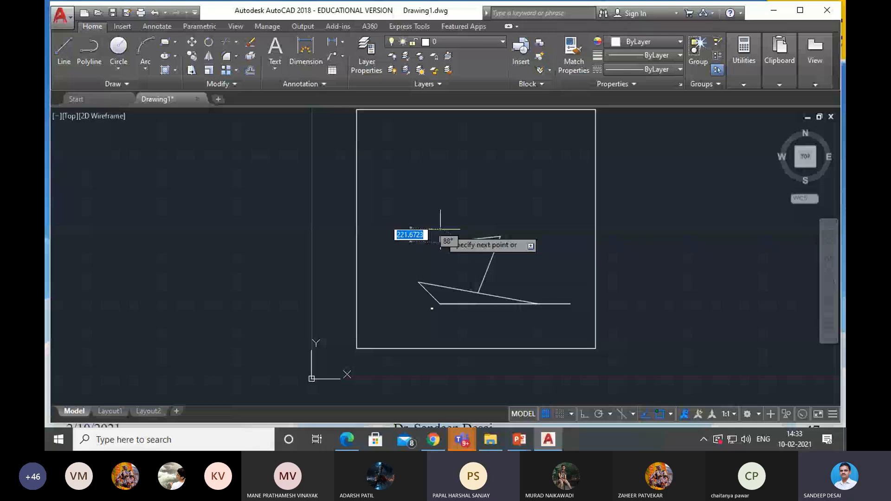
left_click(440, 228)
key("Return")
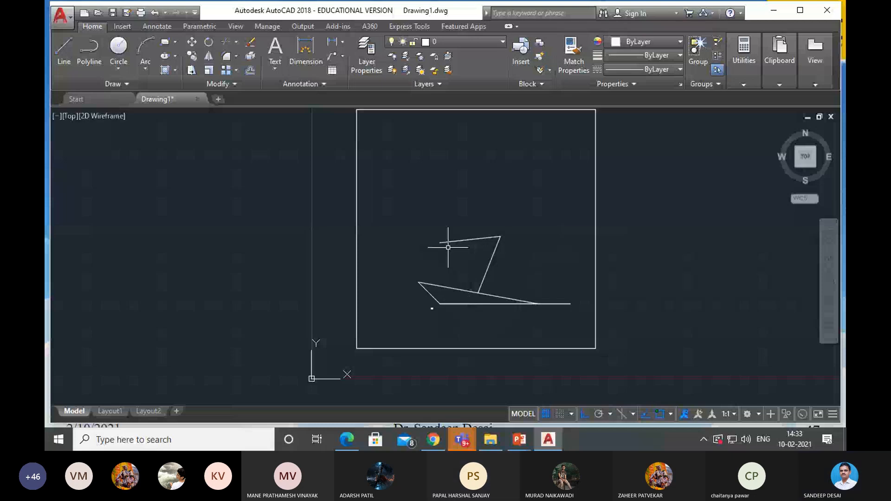
Draw a short vertical line upward from the inner end of the upper link.
key("l")
key("Return")
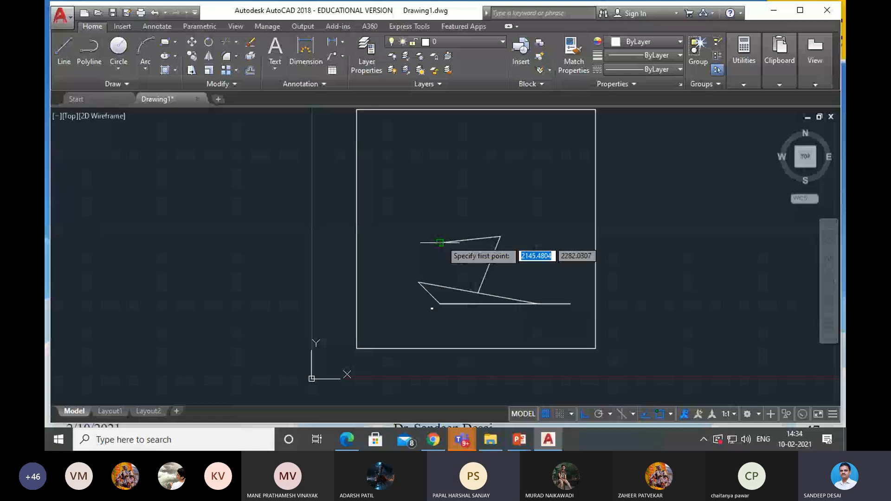
left_click(440, 242)
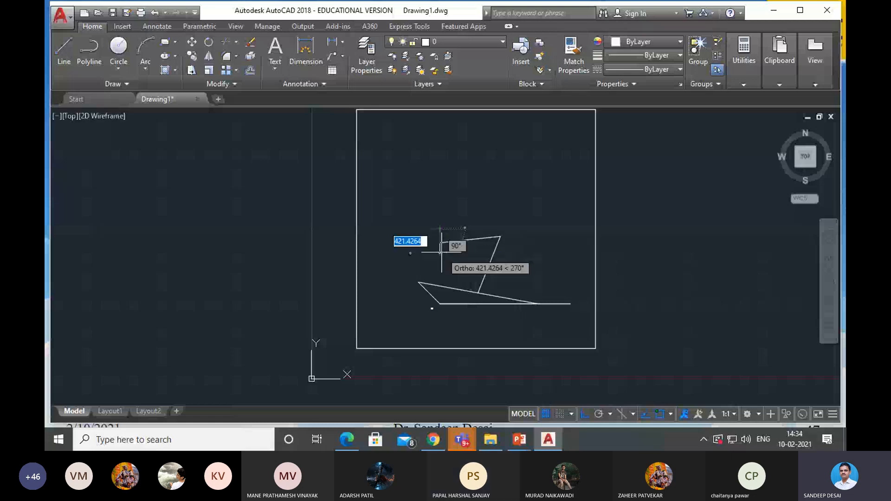
left_click(440, 228)
key("Escape")
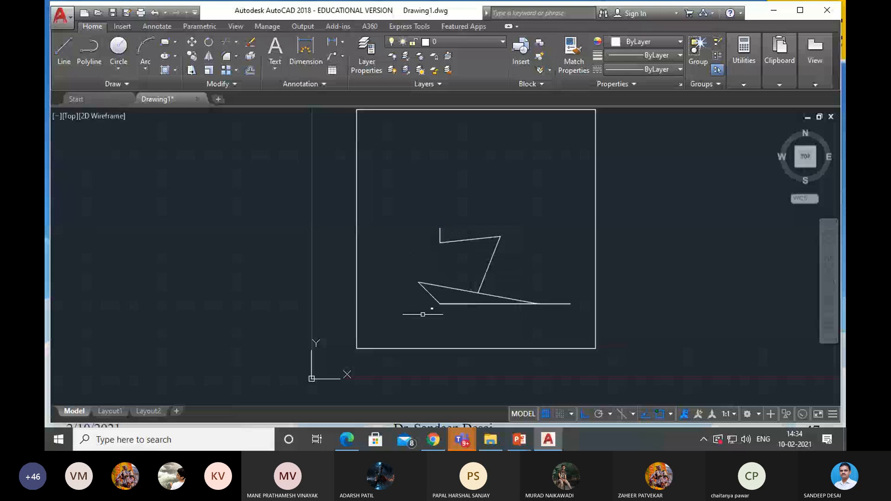
Draw a short vertical line downward from the point where the inclined line meets the horizontal axis.
key("Return")
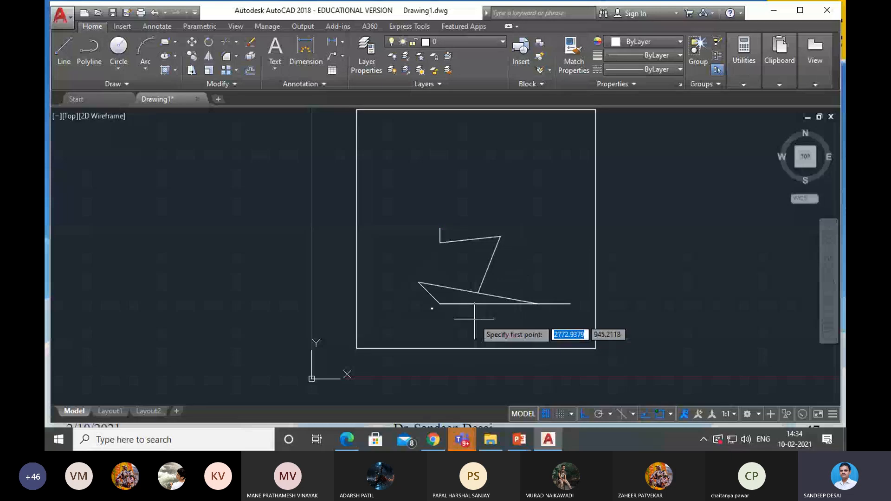
left_click(440, 304)
left_click(477, 314)
key("Escape")
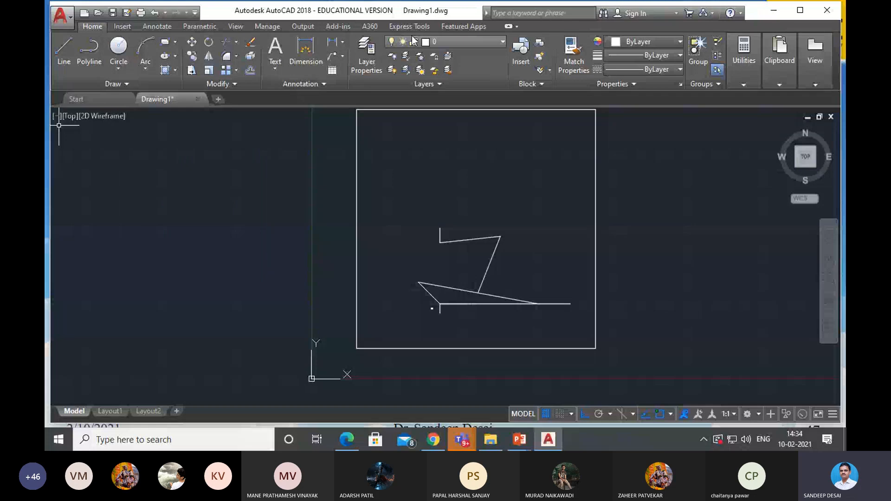
Trim the horizontal axis beyond the far end of the connecting line, using the connecting line as the cutting edge.
scroll(533, 304, "up", 2)
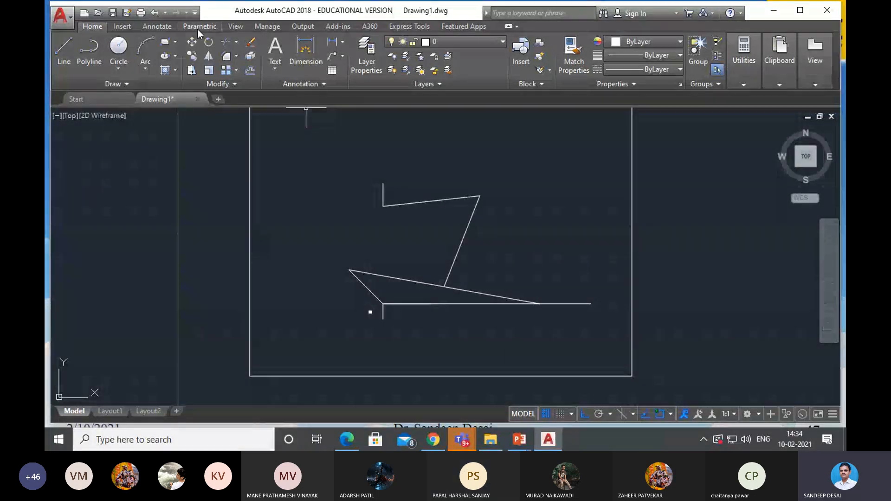
left_click(225, 42)
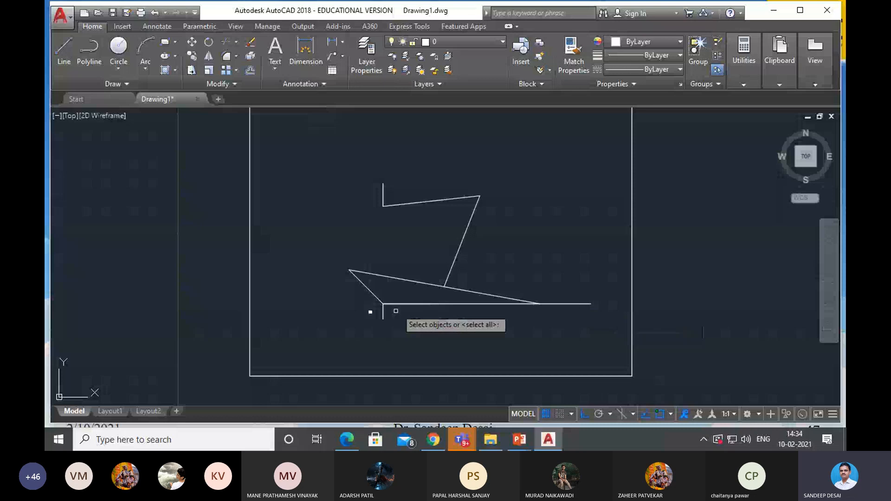
left_click(482, 295)
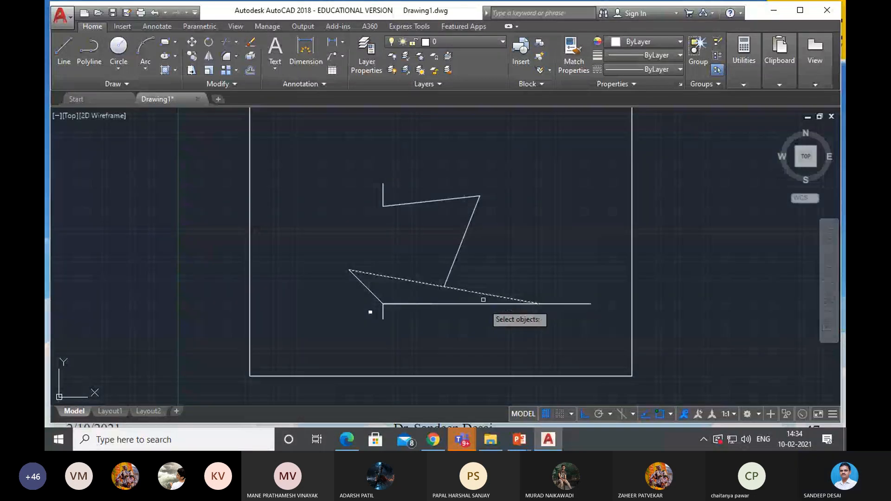
key("Return")
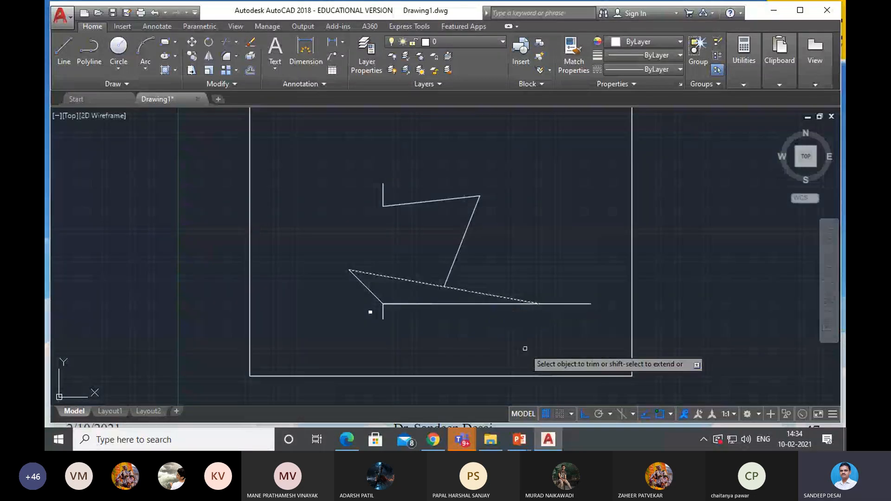
left_click(570, 304)
key("Return")
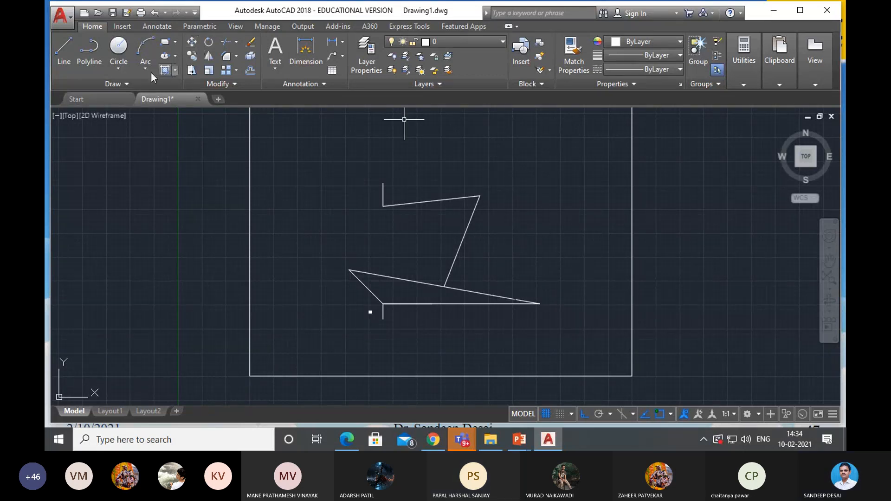
left_click(158, 28)
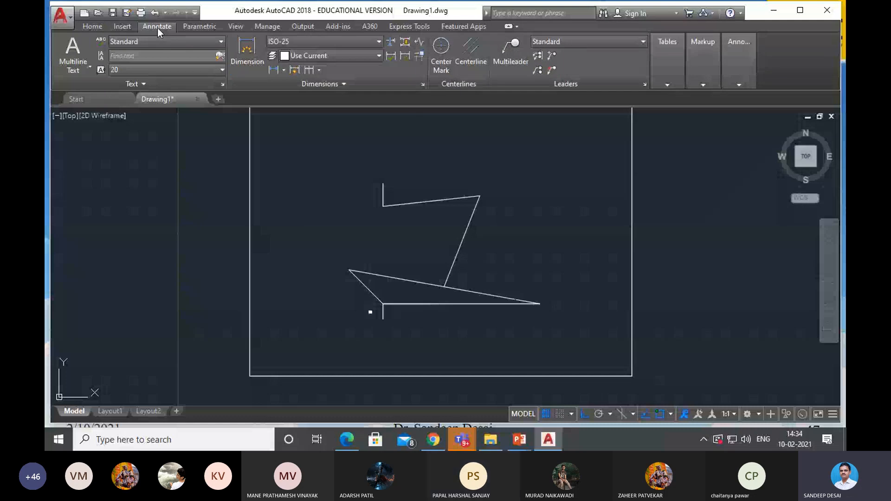
left_click(382, 193)
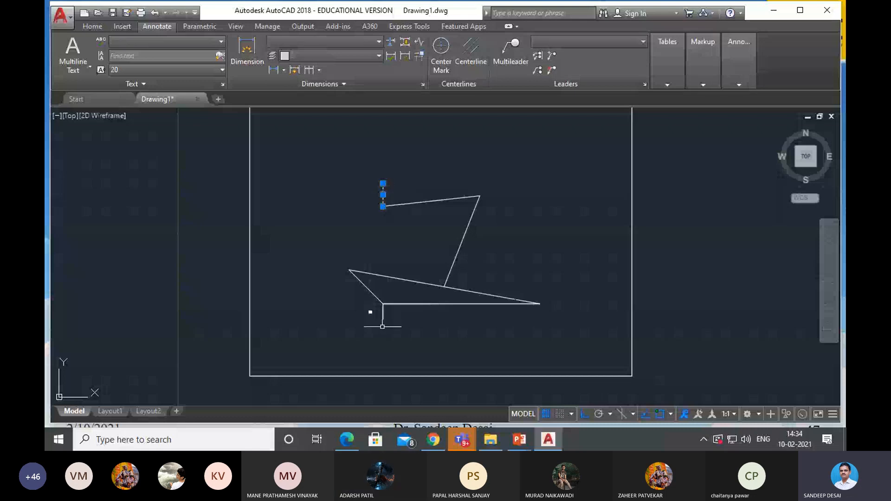
left_click(384, 313)
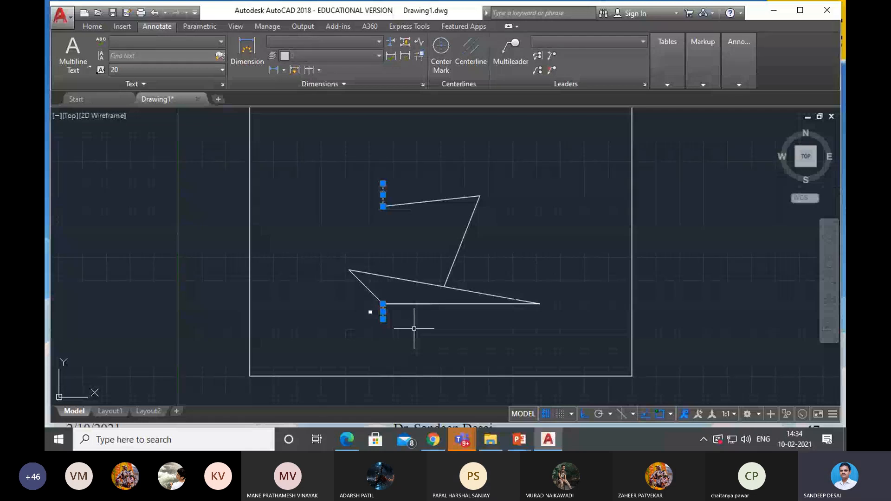
key("Escape")
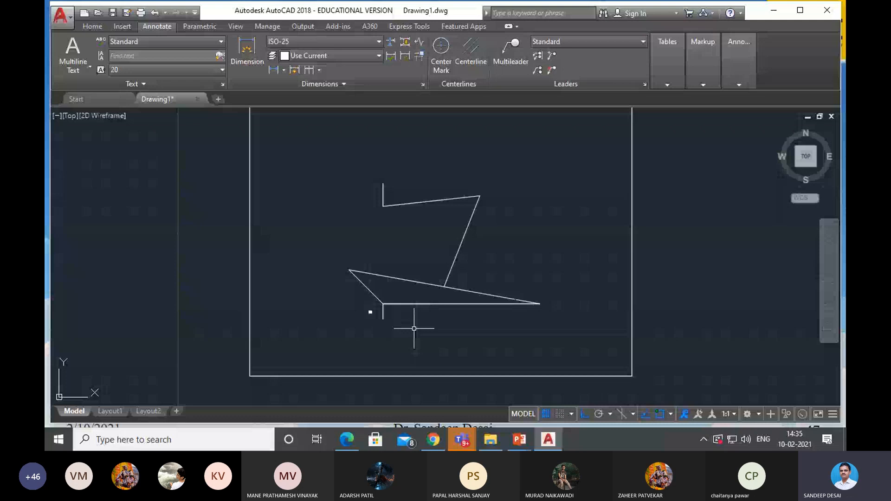
key("F7")
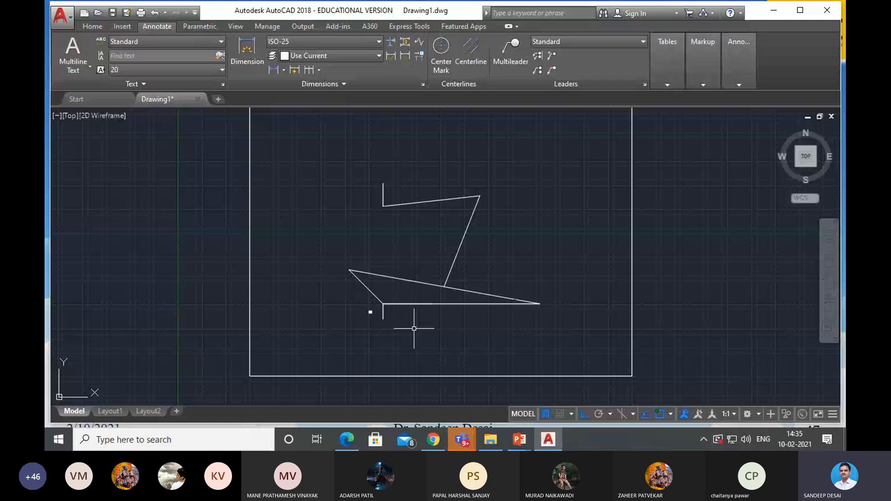
left_click(199, 27)
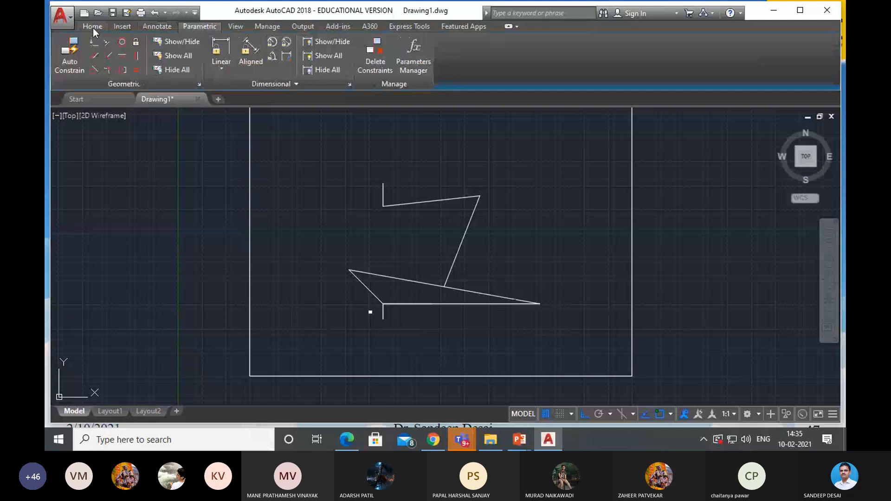
left_click(93, 27)
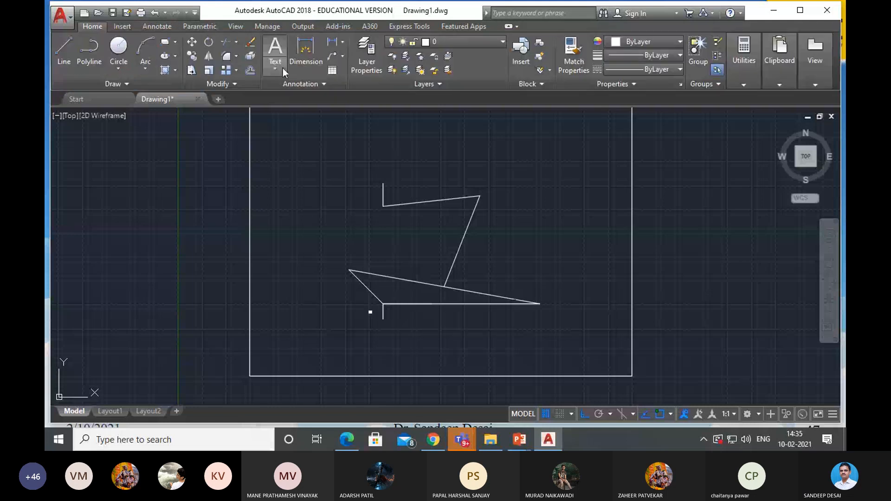
Add a vertical linear dimension between the upper link's inner end and the horizontal axis's start, placed outside the linkage beyond the inclined line.
left_click(344, 45)
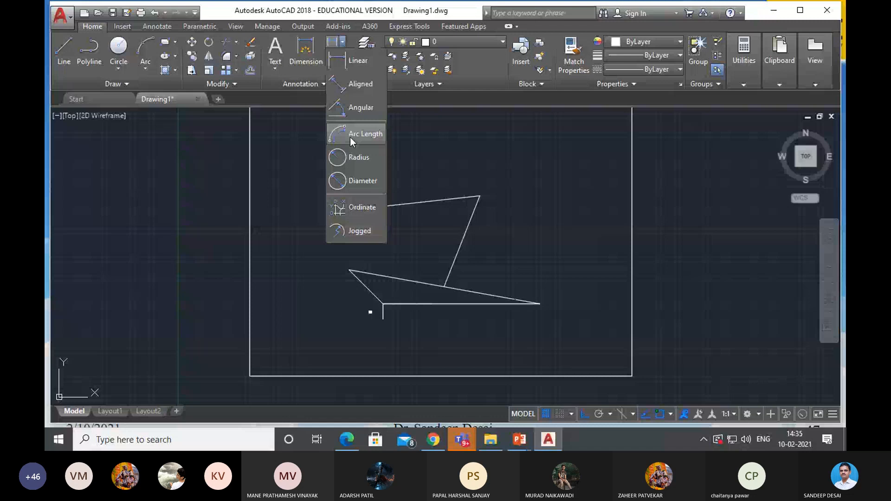
left_click(359, 65)
left_click(383, 205)
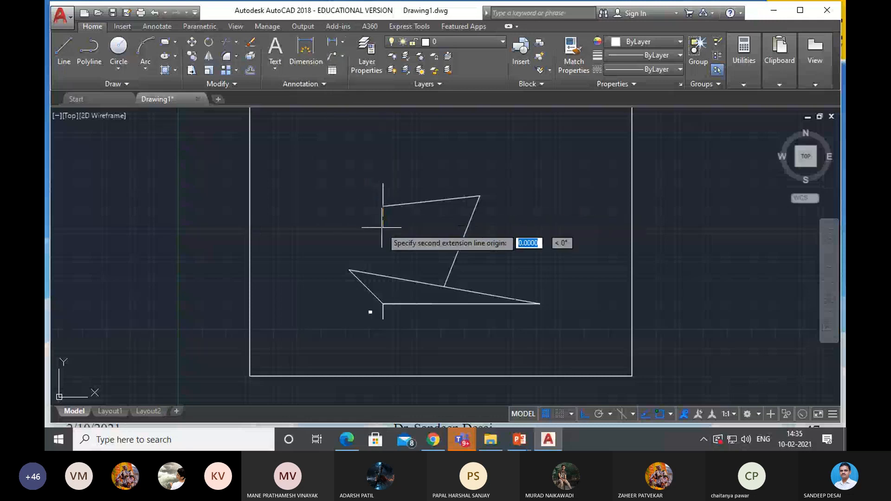
left_click(384, 304)
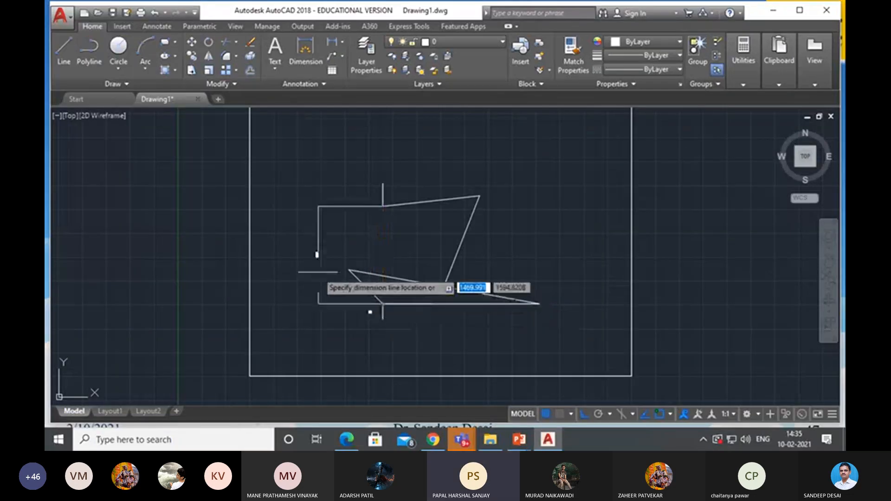
left_click(313, 256)
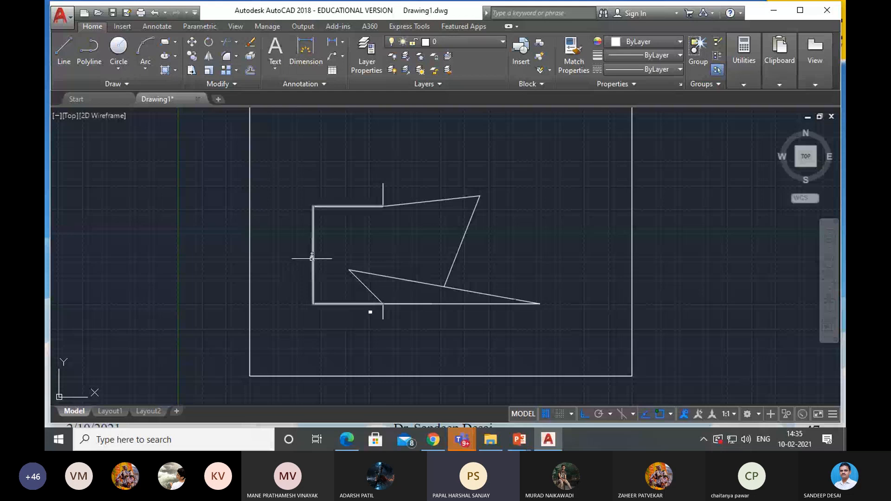
double_click(311, 258)
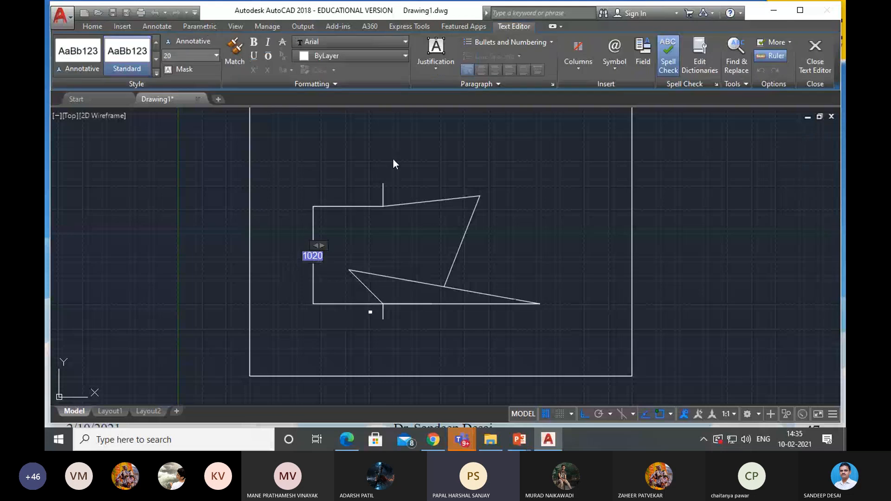
scroll(405, 107, "up", 8)
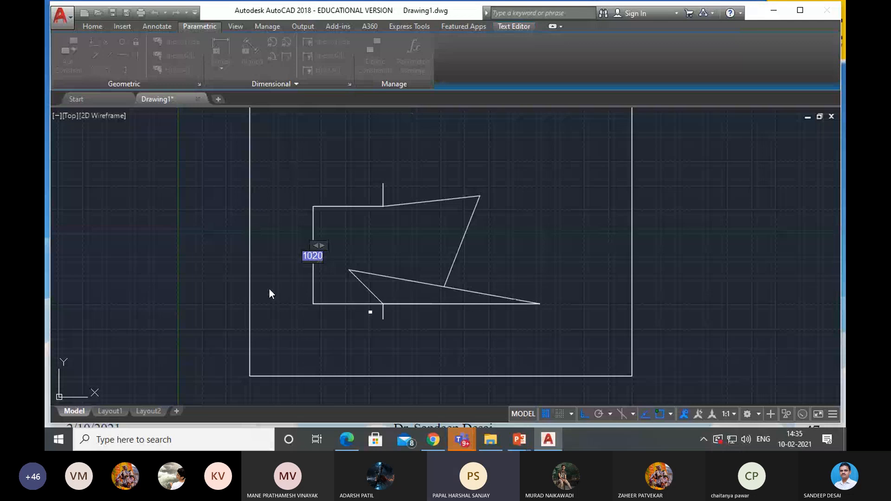
left_click(270, 252)
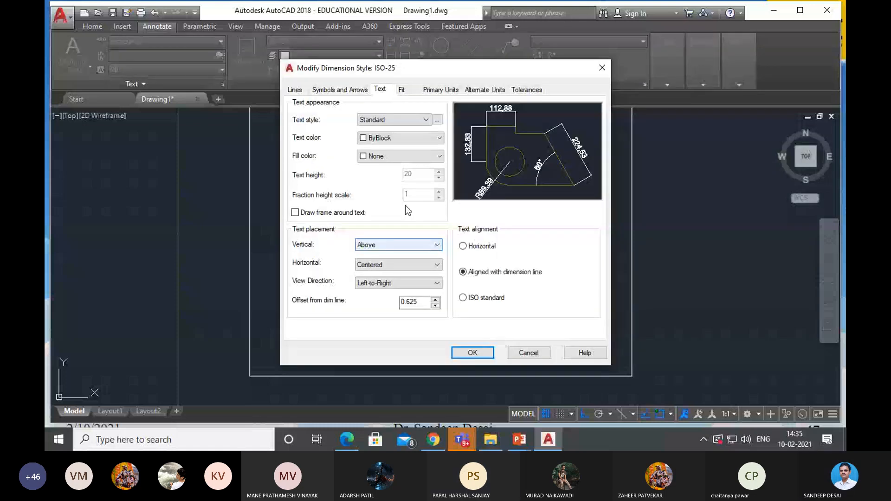
Accept the ISO-25 dimension style's text settings and set the Standard text style's height to 50.
left_click(480, 355)
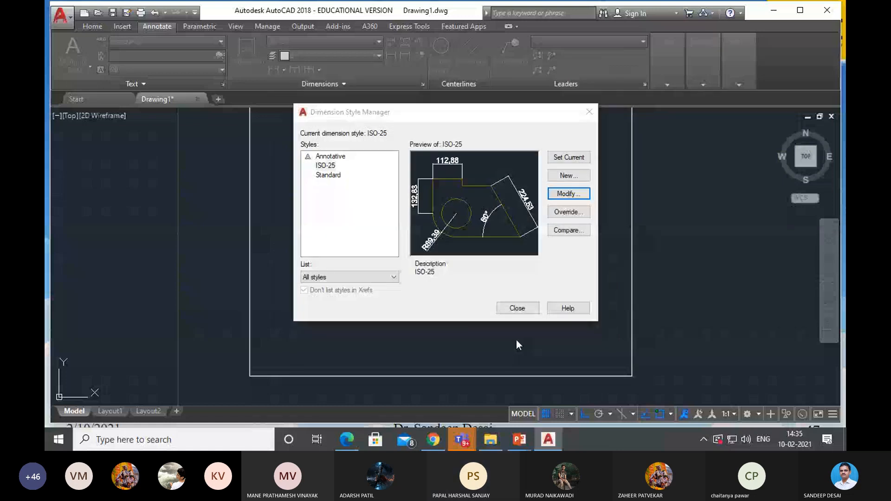
left_click(517, 308)
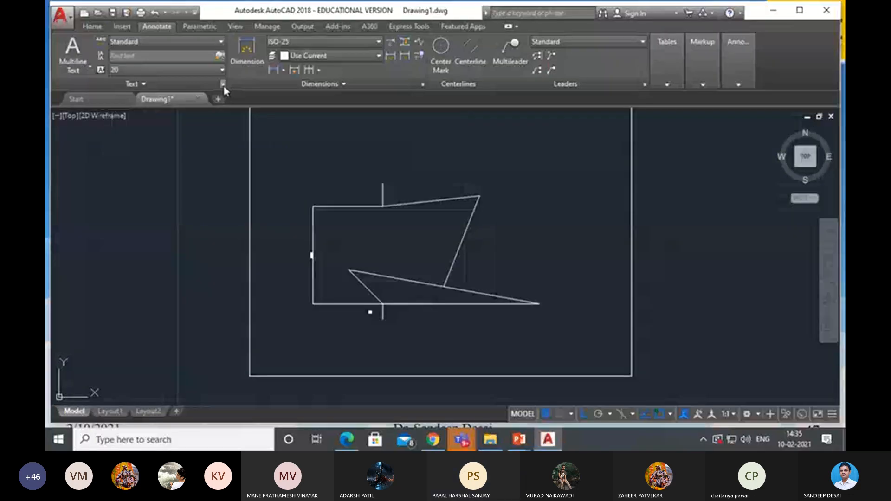
left_click(223, 85)
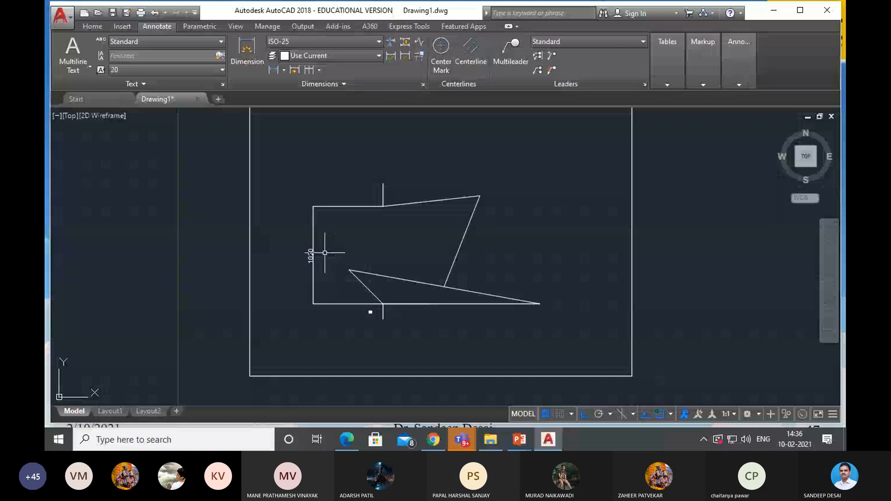
Add an aligned dimension to the short inclined line, placed below it outside the linkage.
left_click(92, 26)
left_click(342, 42)
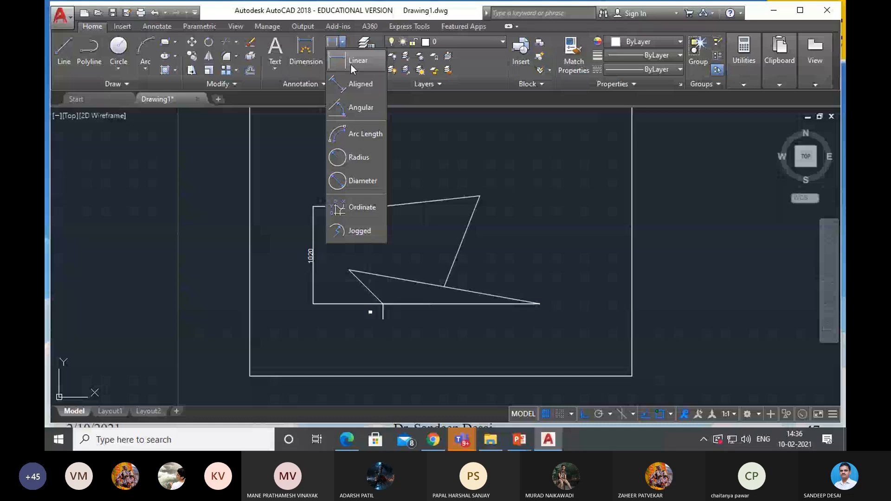
left_click(351, 62)
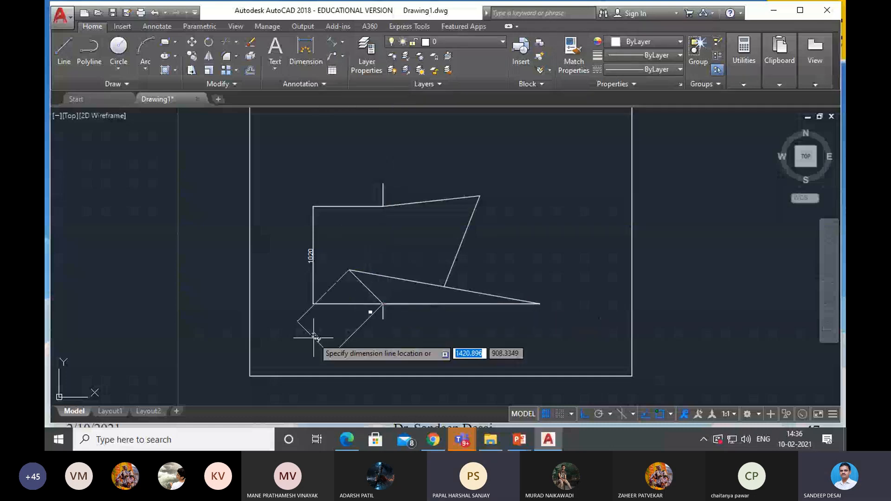
left_click(314, 338)
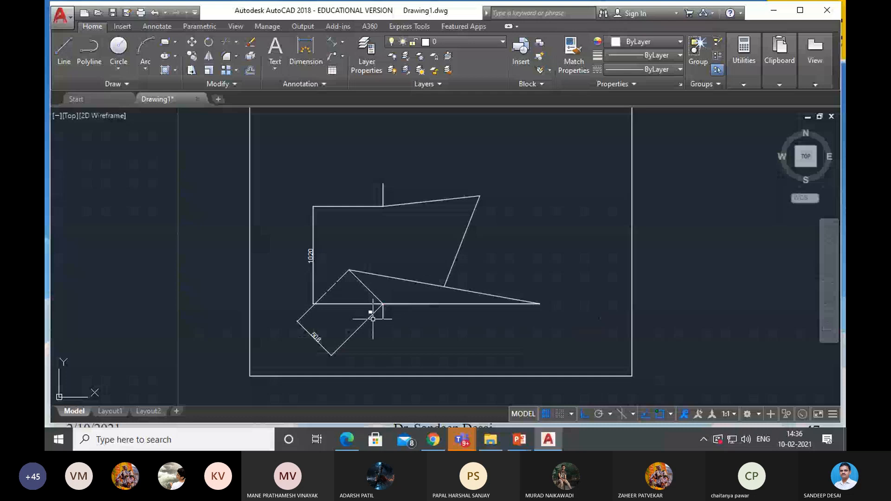
Add aligned dimensions to the upper link, placed above it, and to the steep link joining its outer end to the connecting line.
left_click(321, 52)
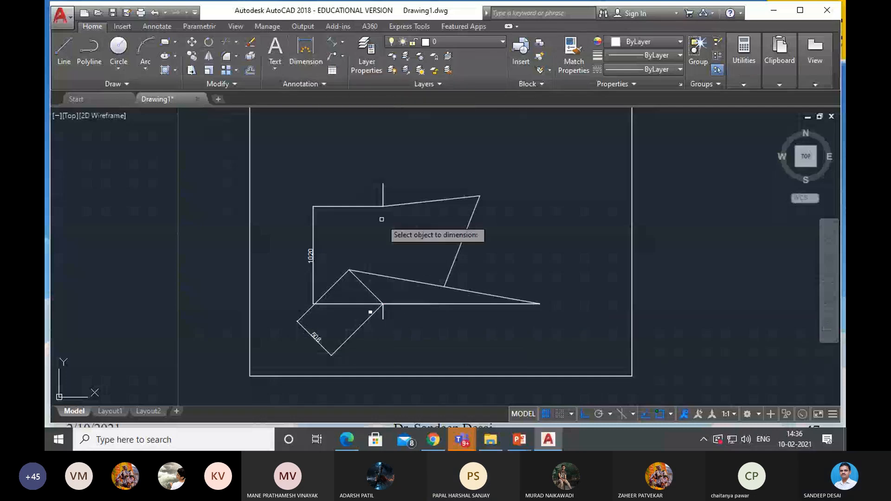
left_click(403, 204)
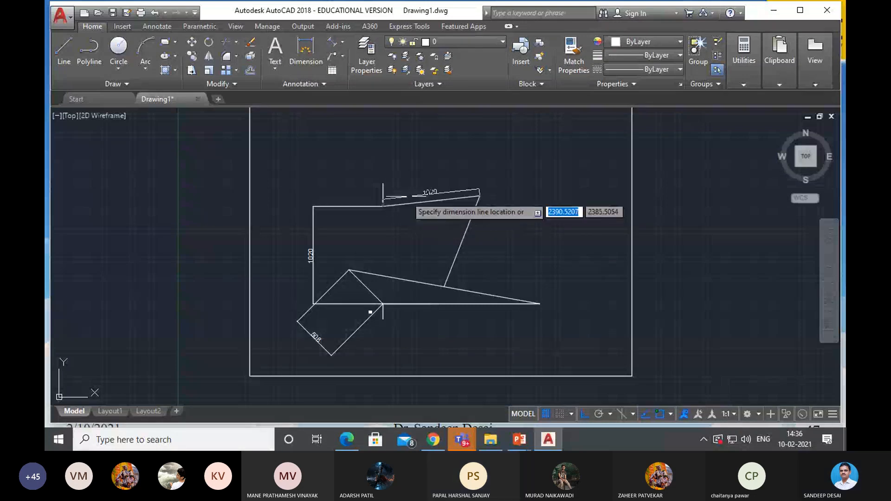
left_click(384, 162)
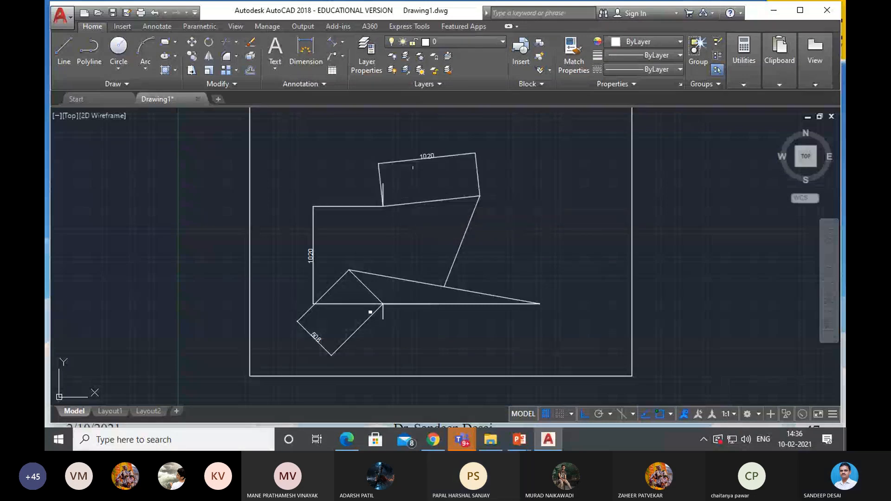
left_click(466, 233)
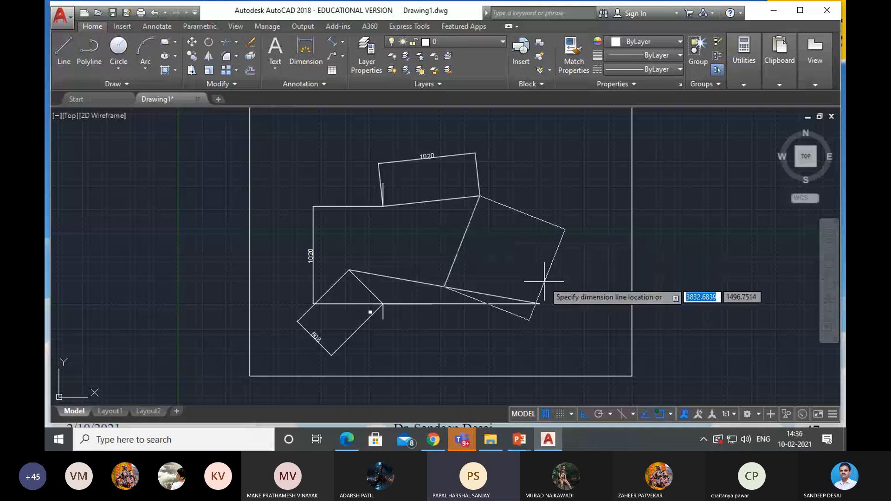
left_click(483, 274)
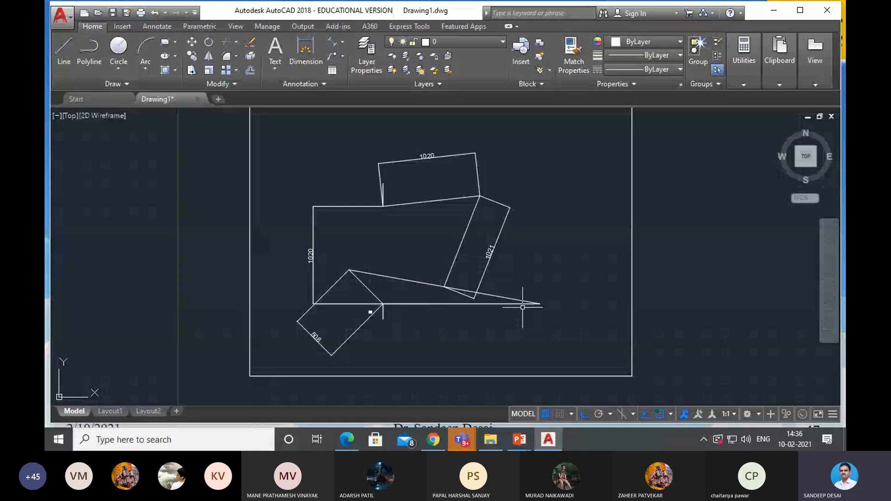
key("Return")
key("Return")
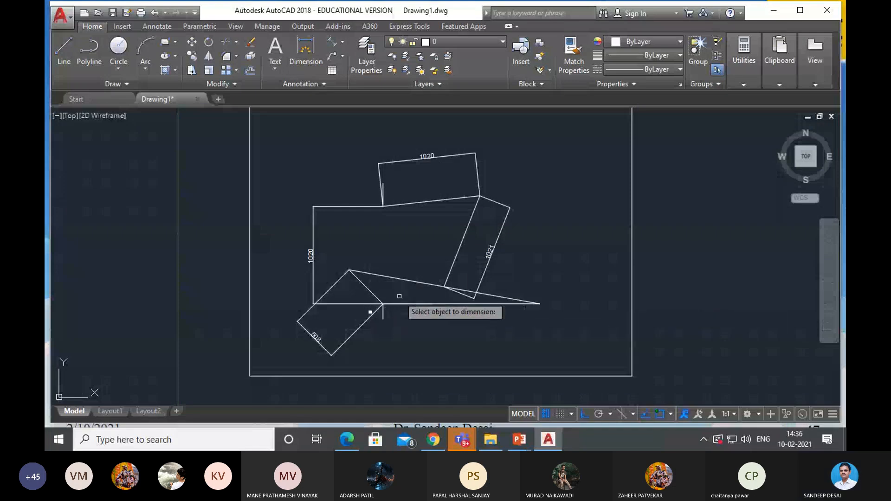
left_click(382, 276)
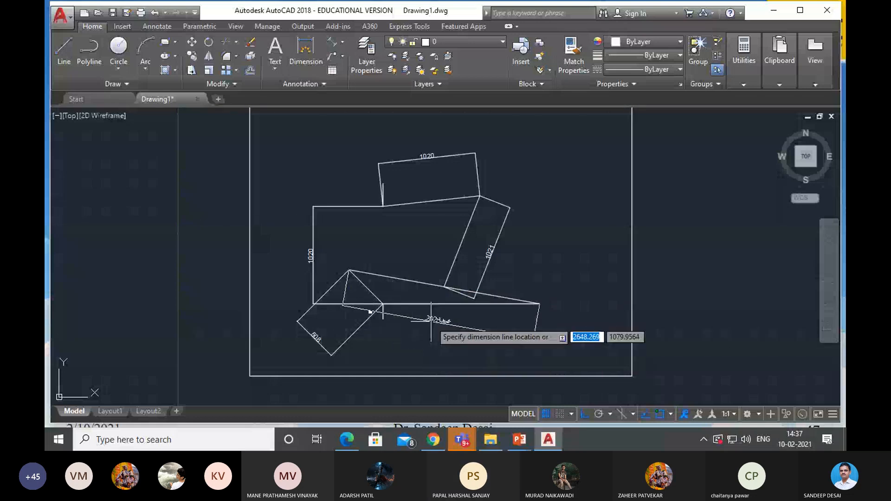
left_click(342, 42)
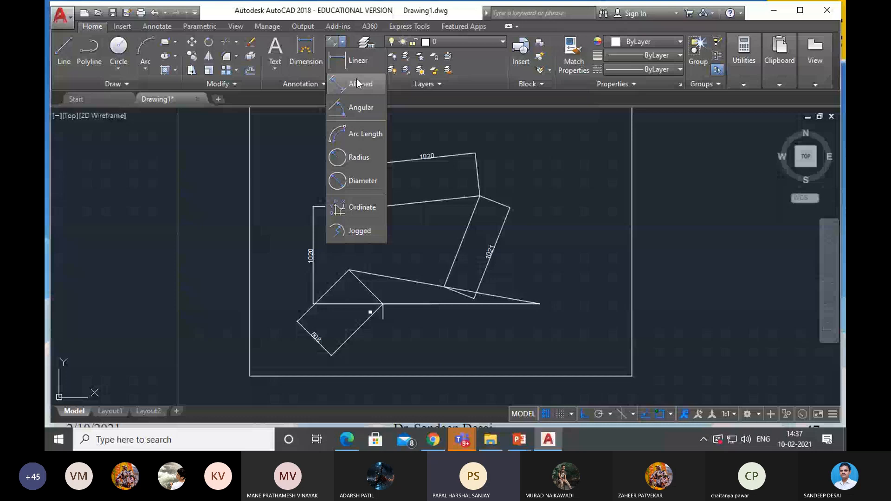
Add an aligned dimension from the inclined line's upper end to the steep link's joint on the connecting line, placed above the connecting line.
left_click(357, 82)
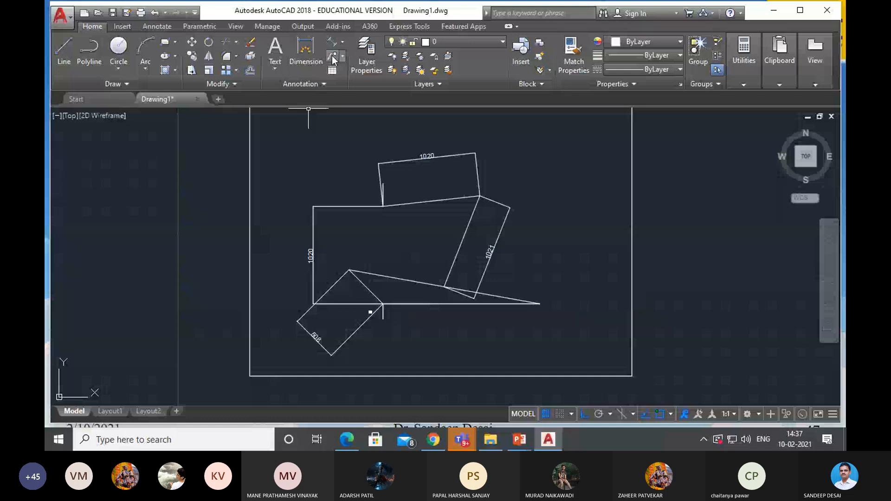
left_click(349, 270)
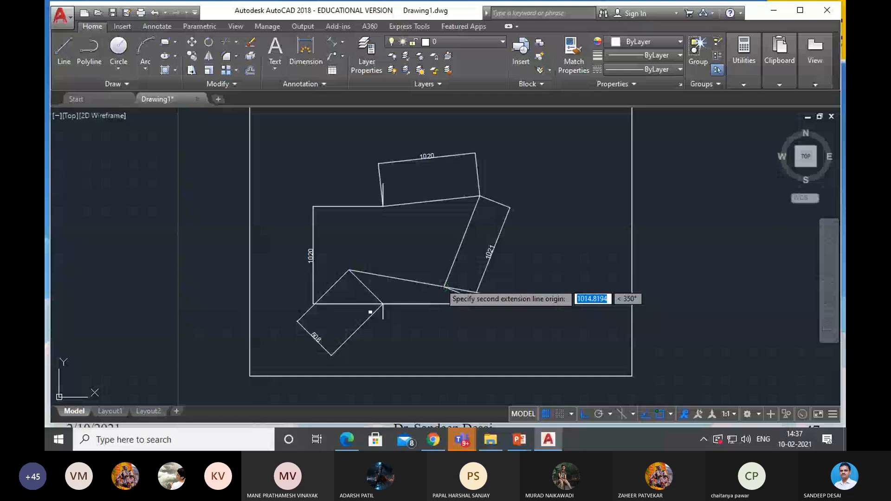
left_click(444, 286)
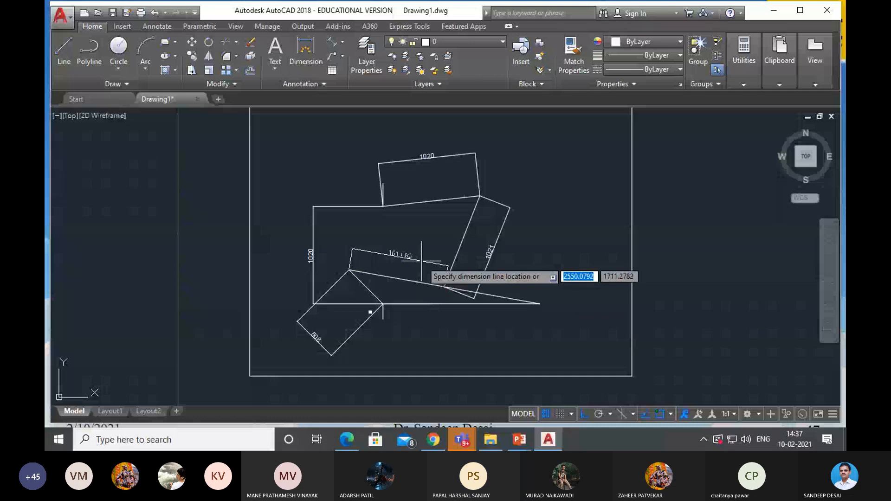
left_click(421, 262)
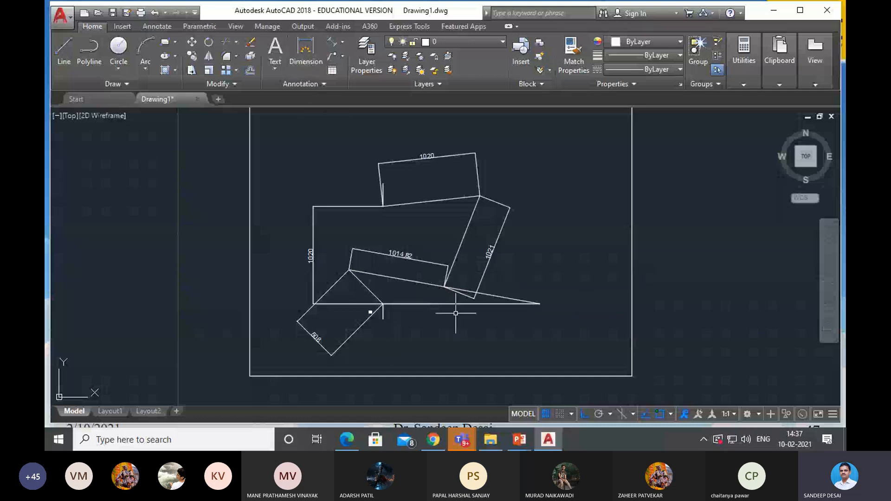
Add an aligned dimension to the full length of the connecting line, placed below the horizontal axis.
key("Return")
key("Return")
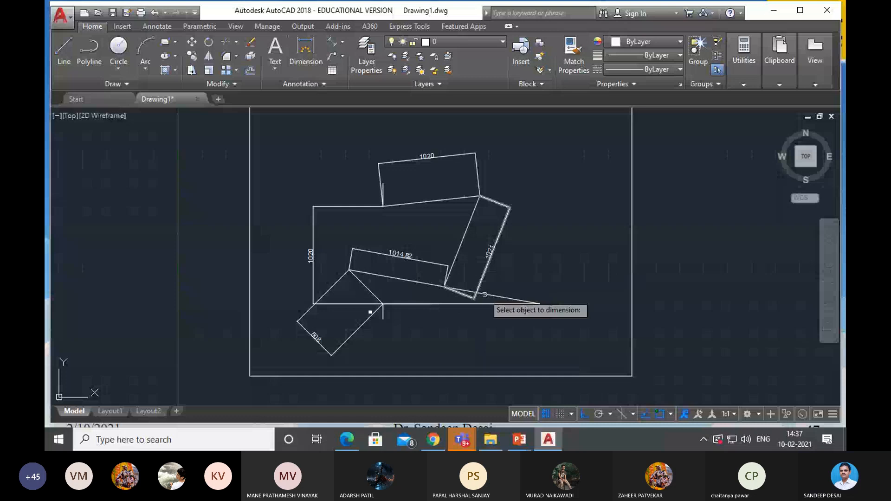
left_click(504, 298)
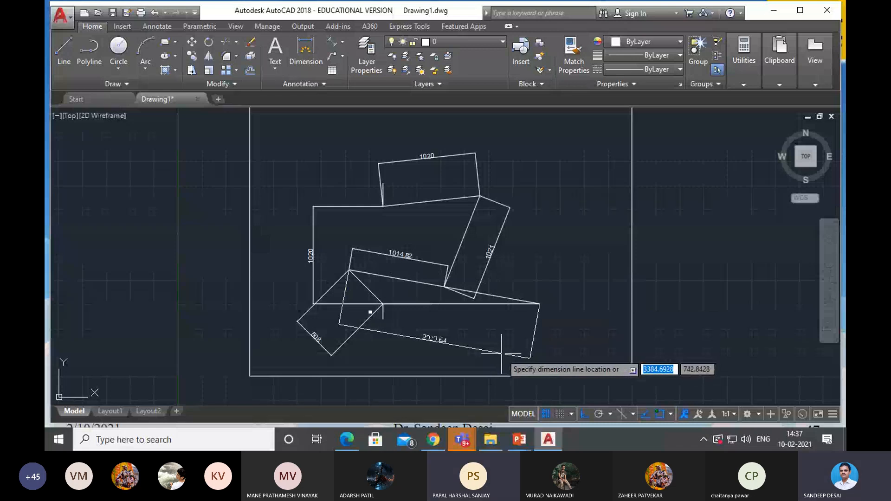
left_click(432, 357)
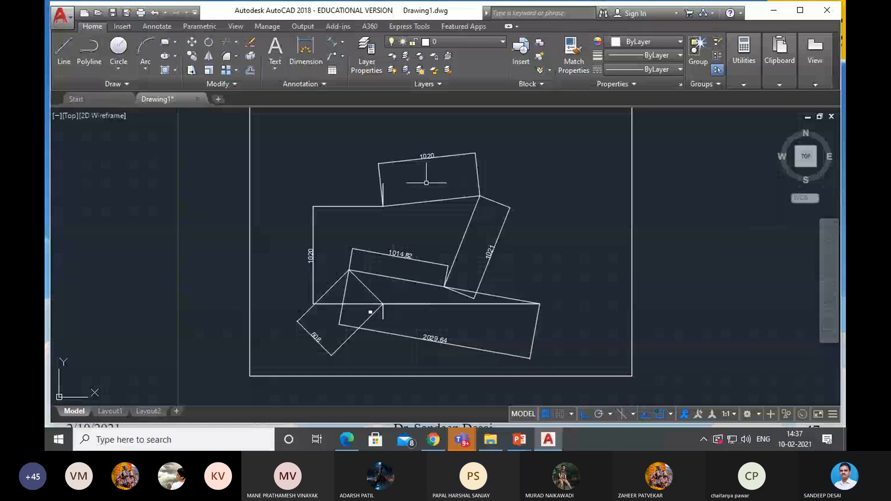
Try to move the upper link's aligned dimension farther outward, and undo the move.
double_click(427, 157)
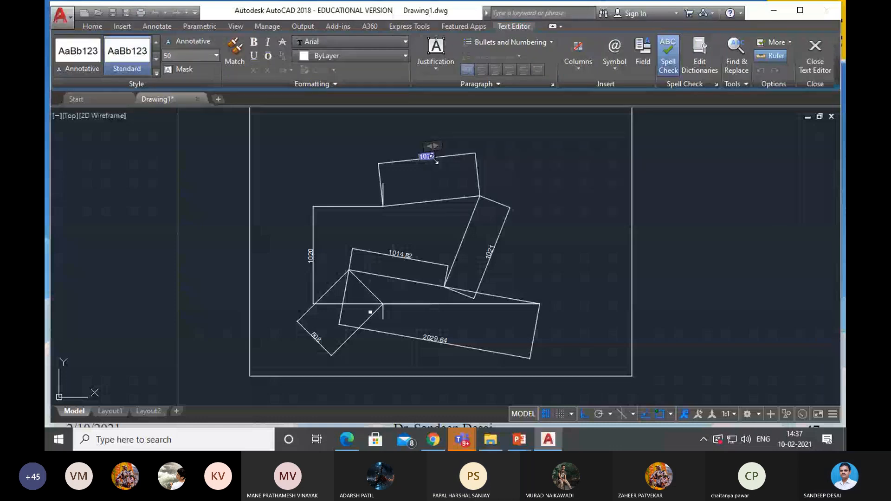
key("Escape")
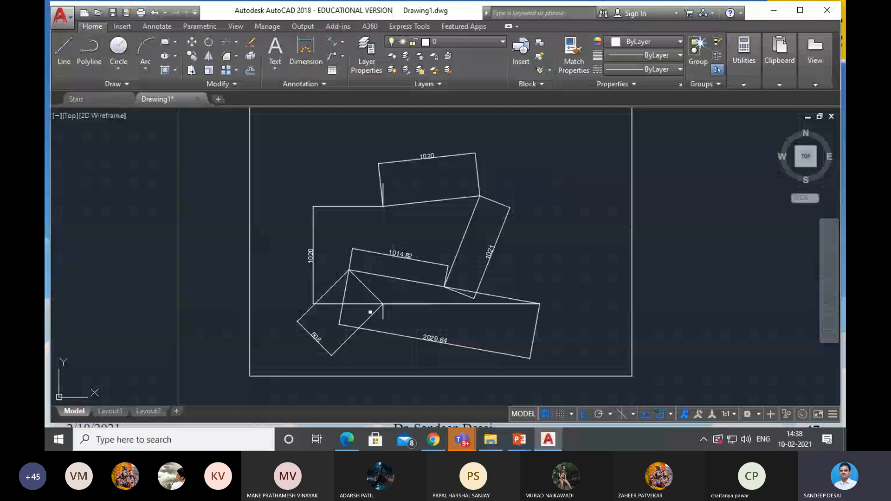
key("Escape")
left_click(404, 162)
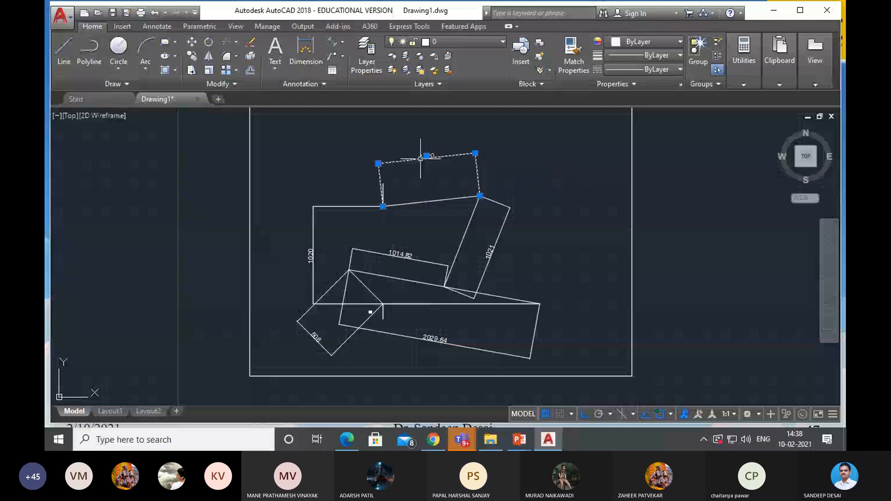
mouse_move(408, 160)
left_mouse_down()
mouse_move(422, 227)
mouse_move(406, 152)
left_mouse_up()
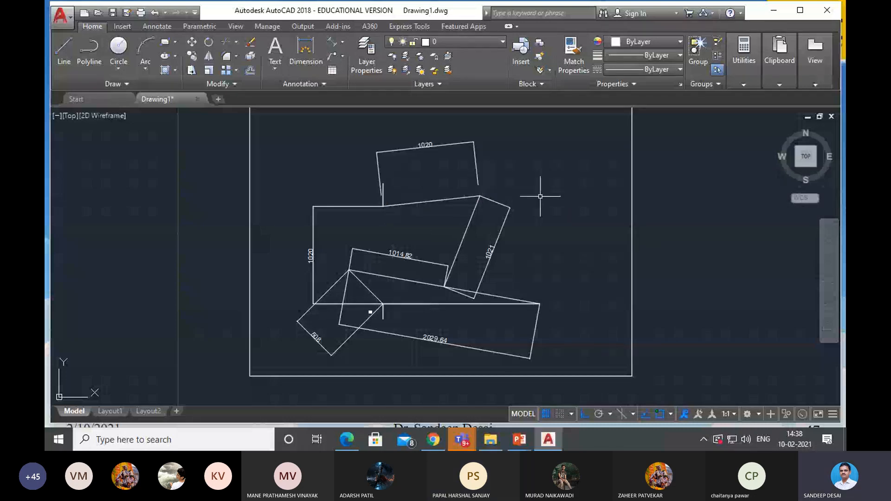
key("ctrl+z")
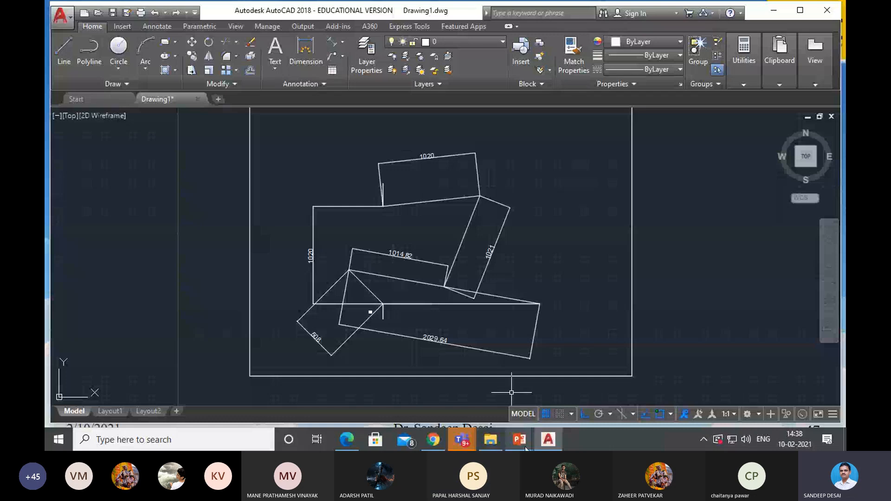
Switch to the PowerPoint presentation and clear the link names AB to AD from the Velocity Diagram table on slide 50.
mouse_move(526, 449)
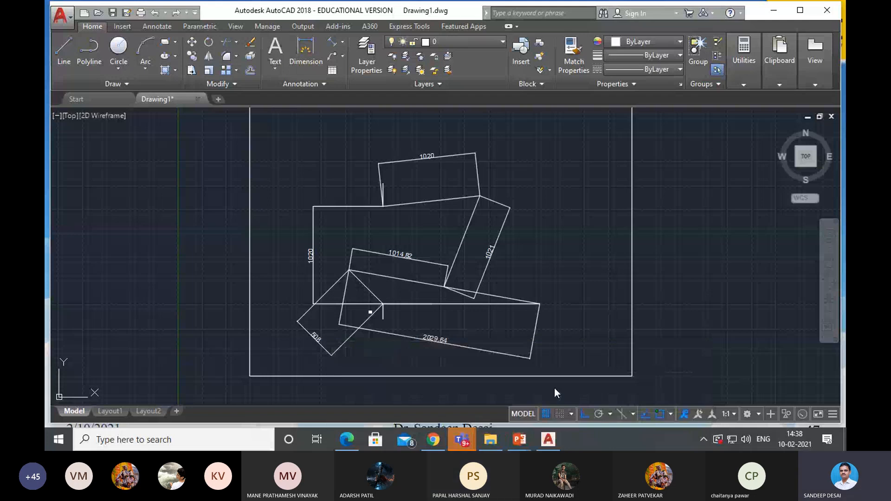
key("alt+Tab")
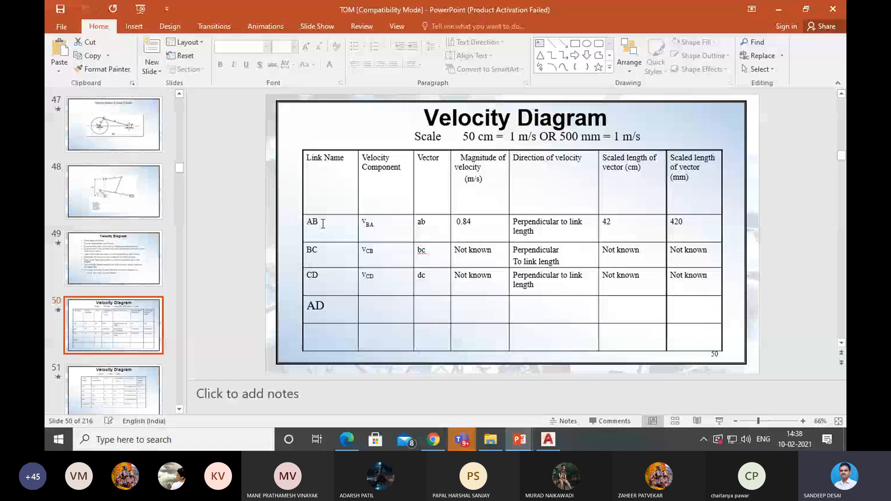
left_click_drag(323, 224, 325, 306)
key("Delete")
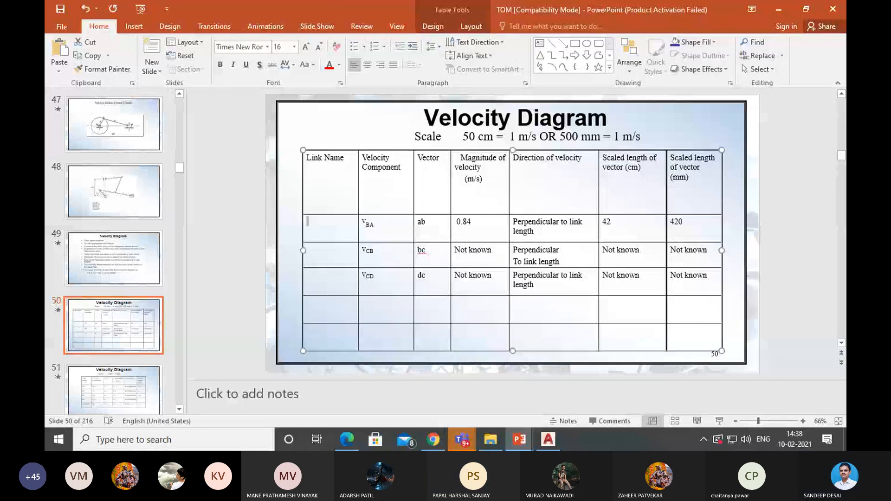
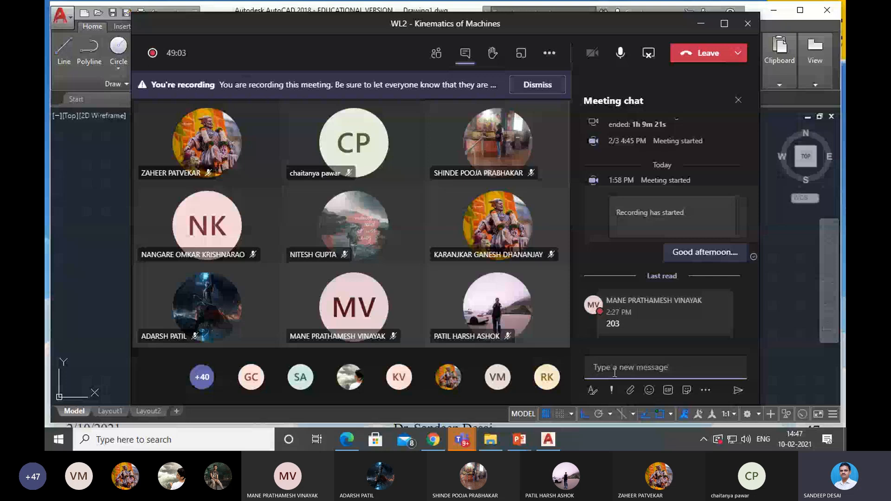
Send the meeting chat message "Angular velocity of link AO2 OR link 2 is given as 1 rad/sec".
type("Angu")
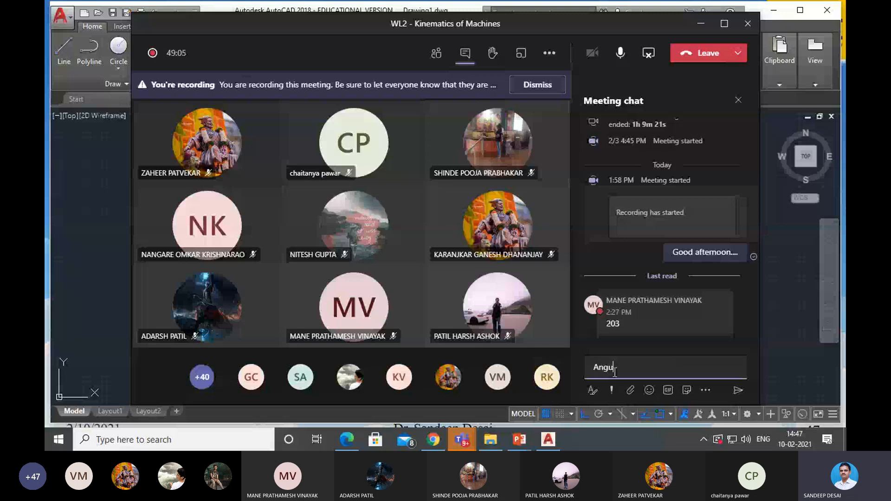
type("lar velocity")
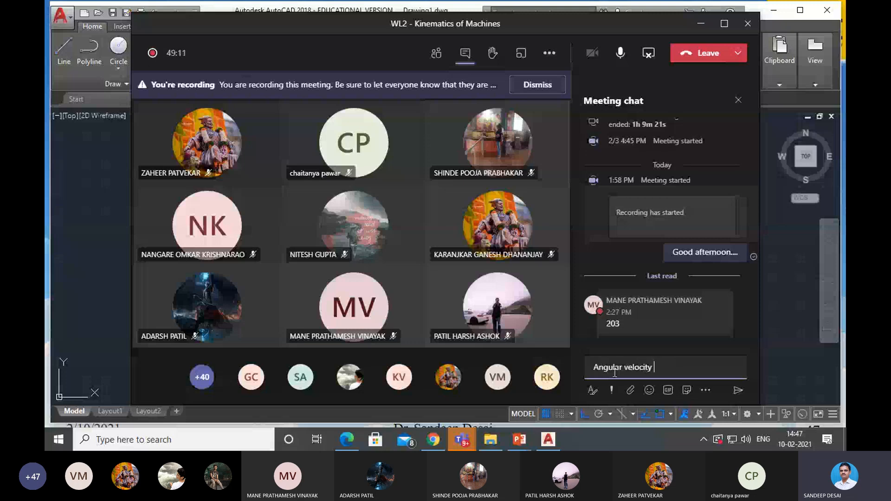
type(" of link ")
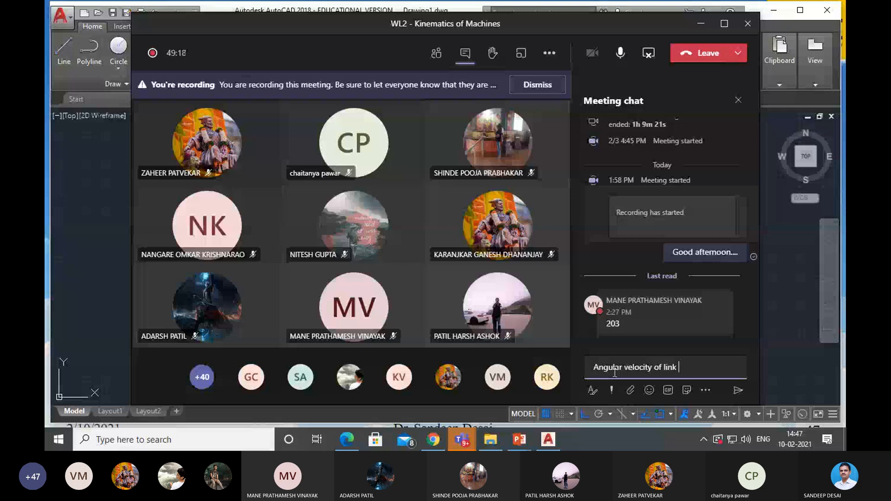
type("AO2")
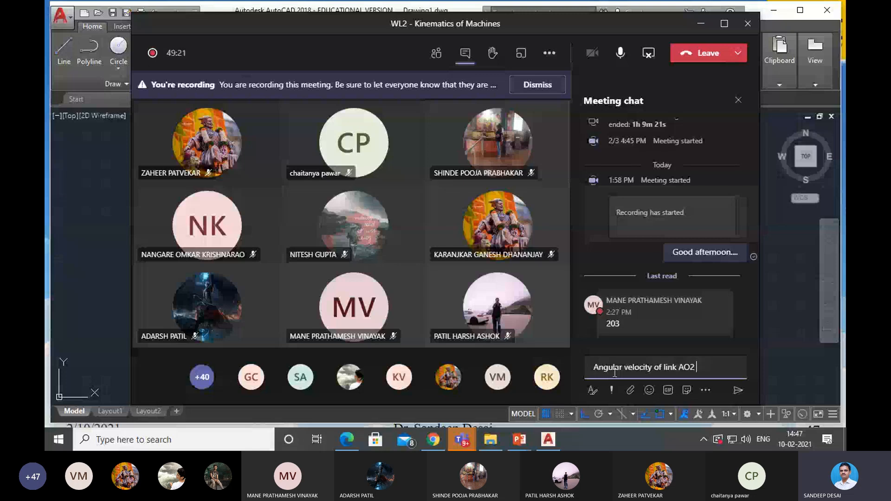
type(" OR link")
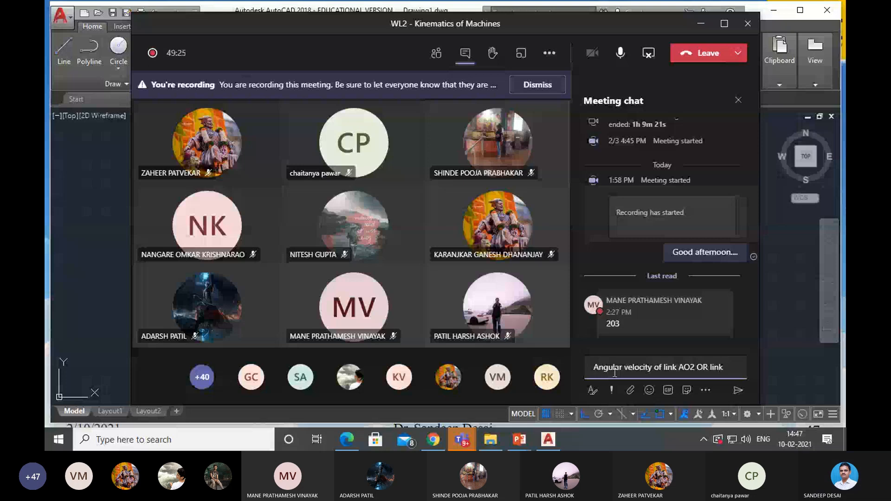
type(" 2 is g")
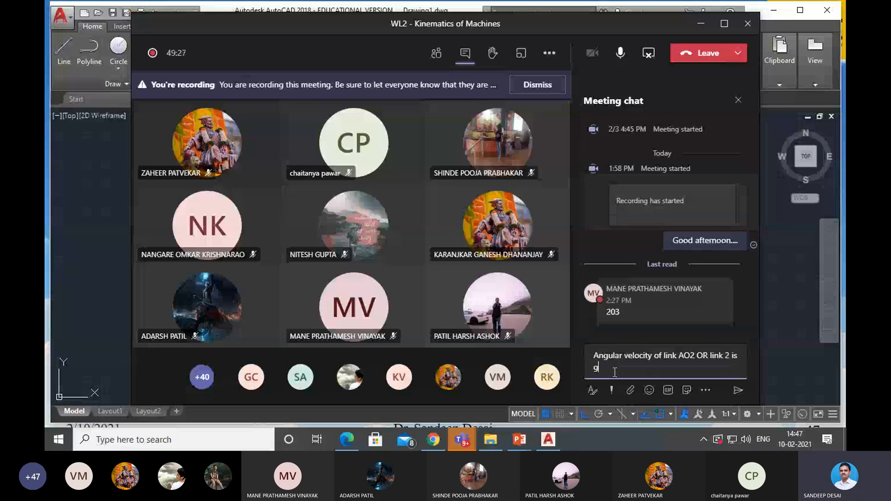
type("iven as 1 rad")
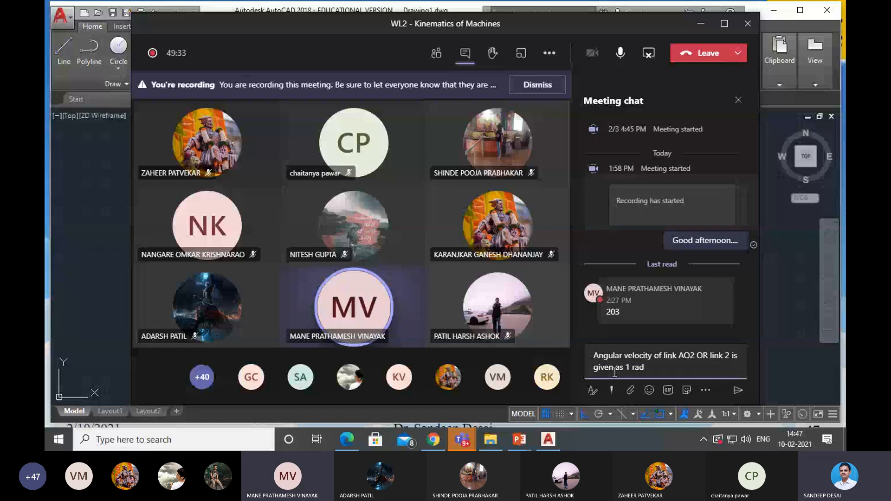
type("/sec")
key("Return")
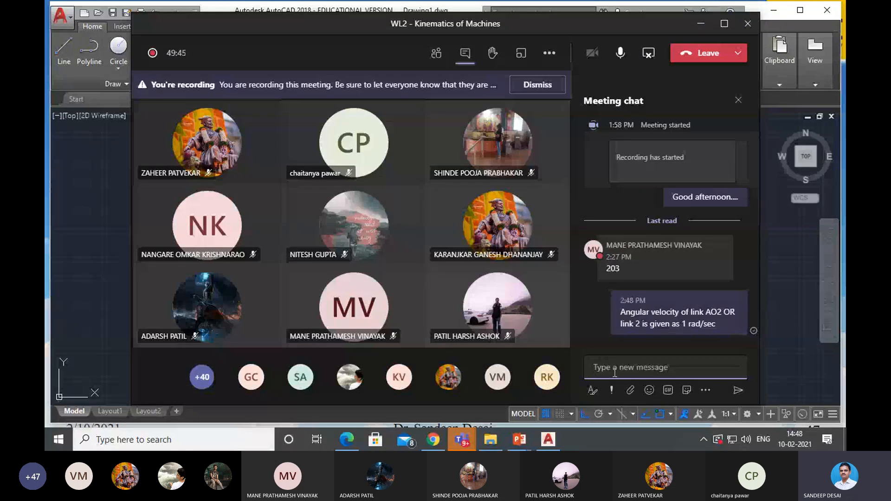
Begin a new chat message with the formula "Velocity of link AO2 = length of AO2 x angular velocity of link AO2".
type("Velocity")
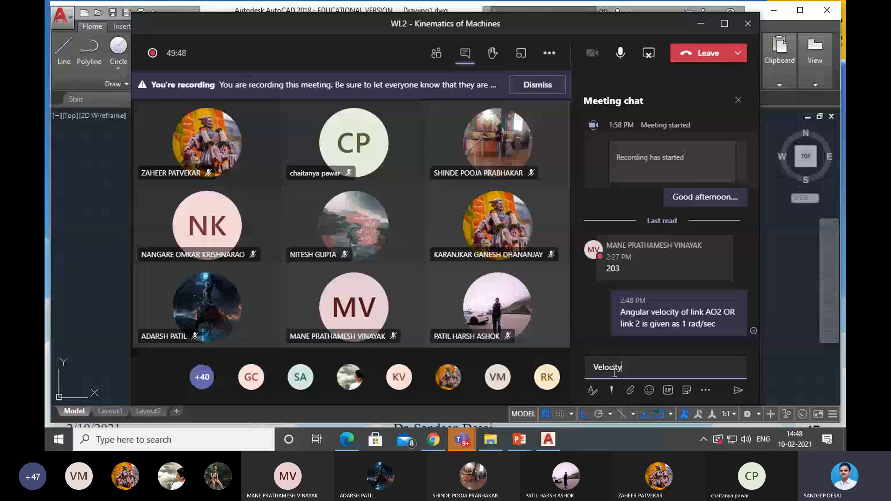
type(" of link AO2 = ")
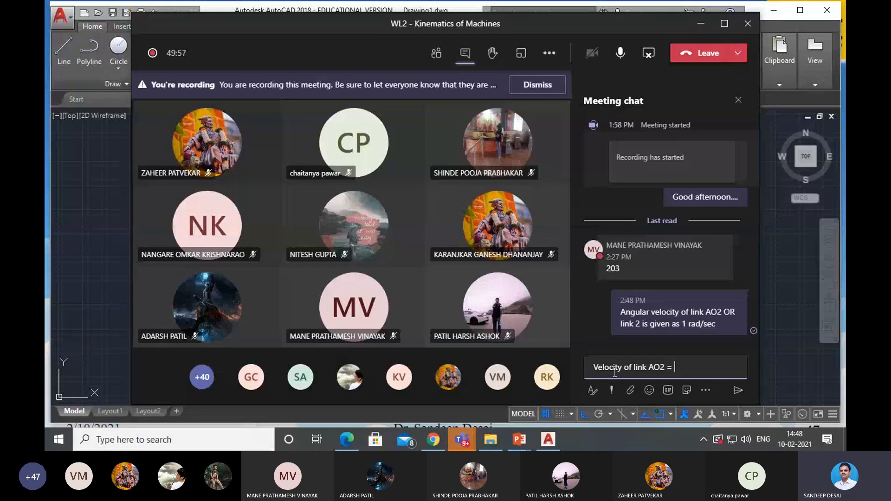
type("length")
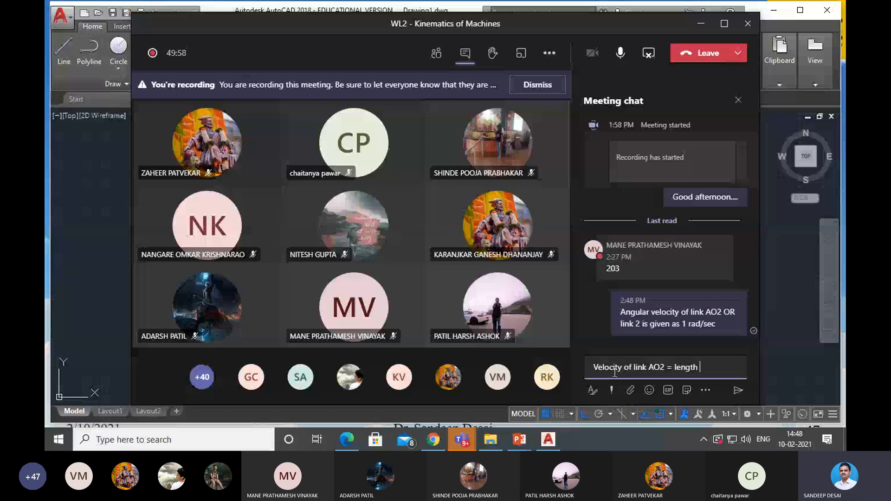
type("of AO2")
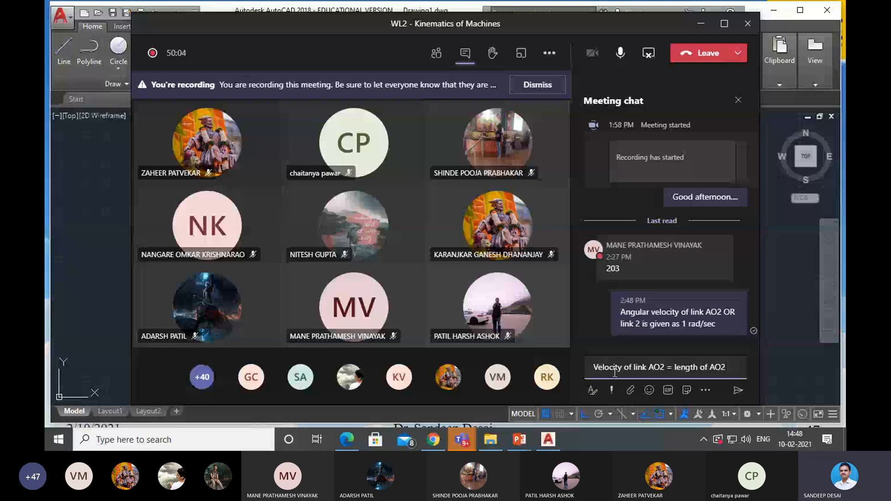
type("x angular ve")
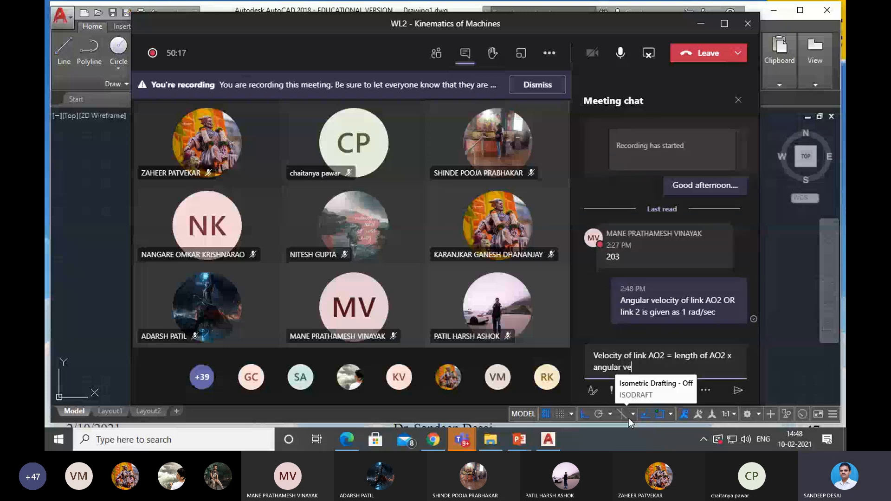
type("locity of link A")
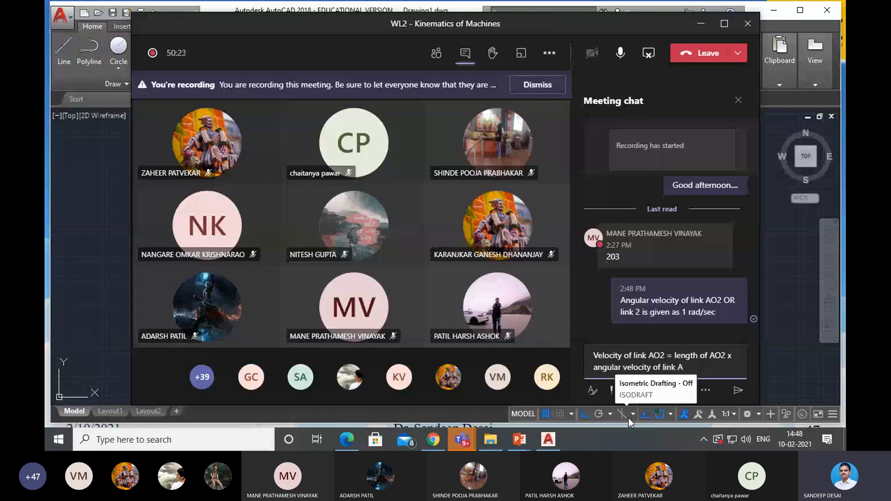
type("O2")
Complete the formula with "= 50.8 x 1 = 50.8 mm/sec", send the message, and switch to the PowerPoint presentation.
type("= 0")
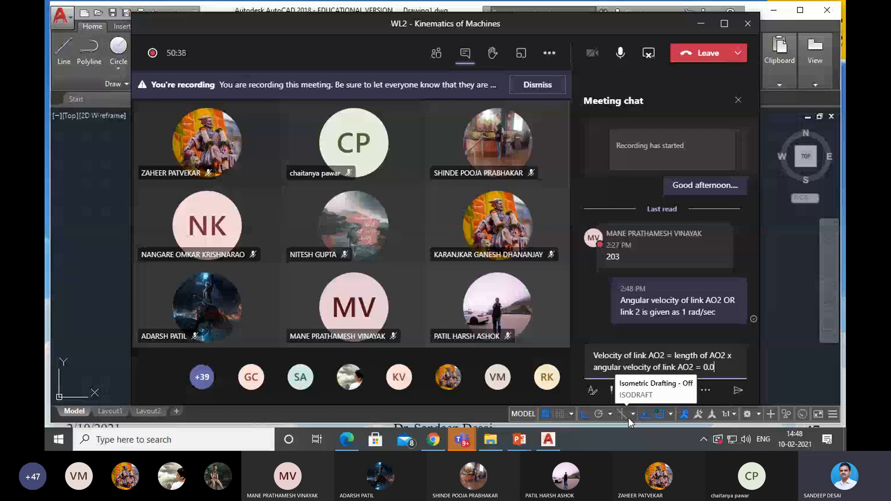
key("BackSpace")
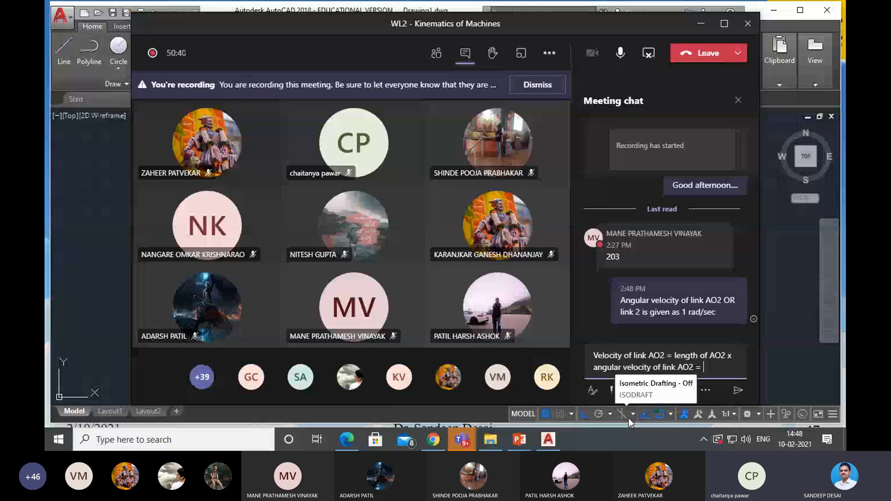
type("50.8 x")
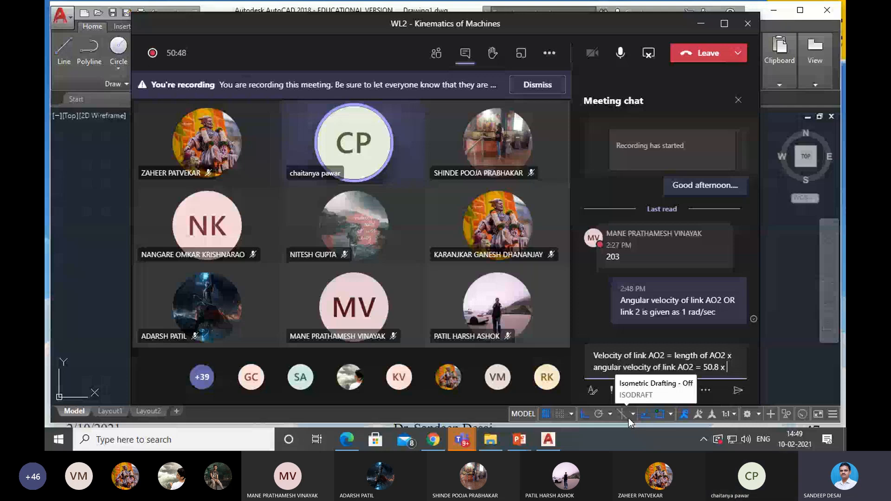
type("1 = 50.8 ")
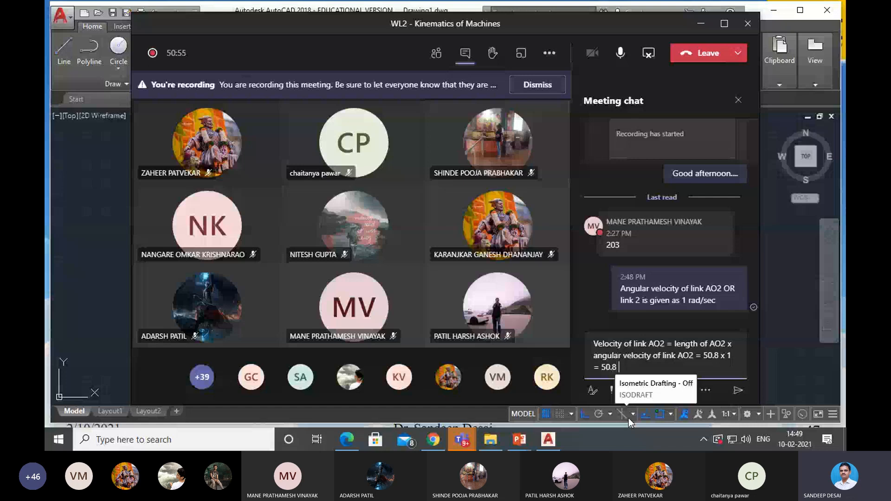
type("mm/sec")
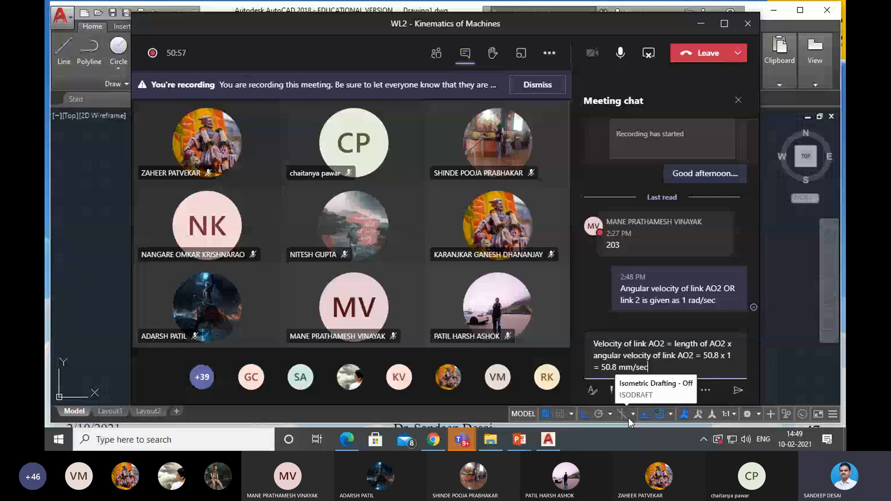
key("Return")
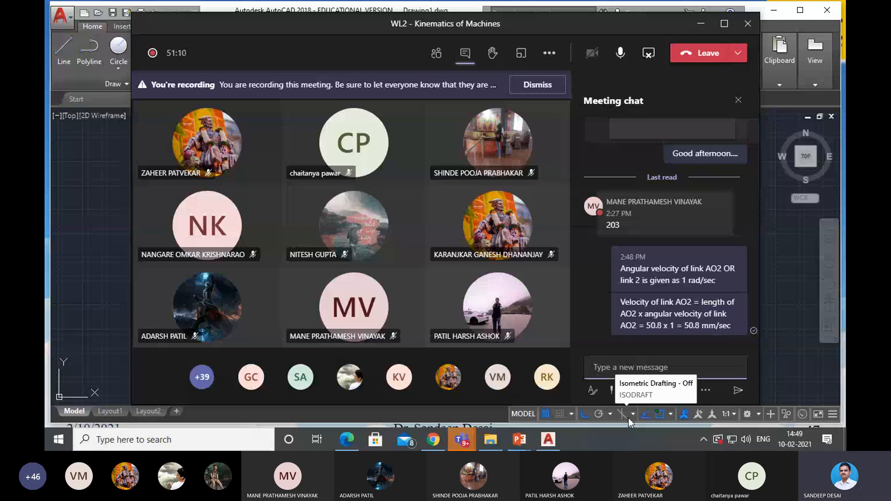
left_click(519, 440)
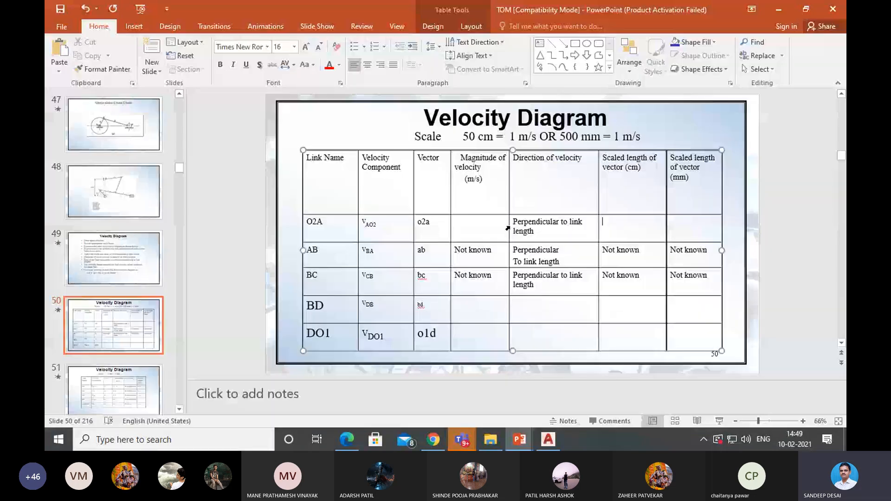
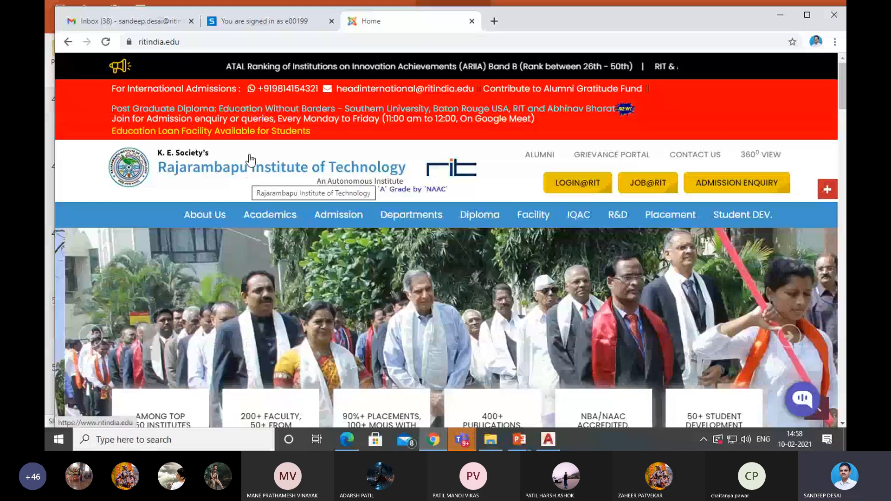
Open the RITAGE intranet site from the institute homepage's quick links and log in as faculty with the staff ID and account password.
scroll(296, 260, "down", 10)
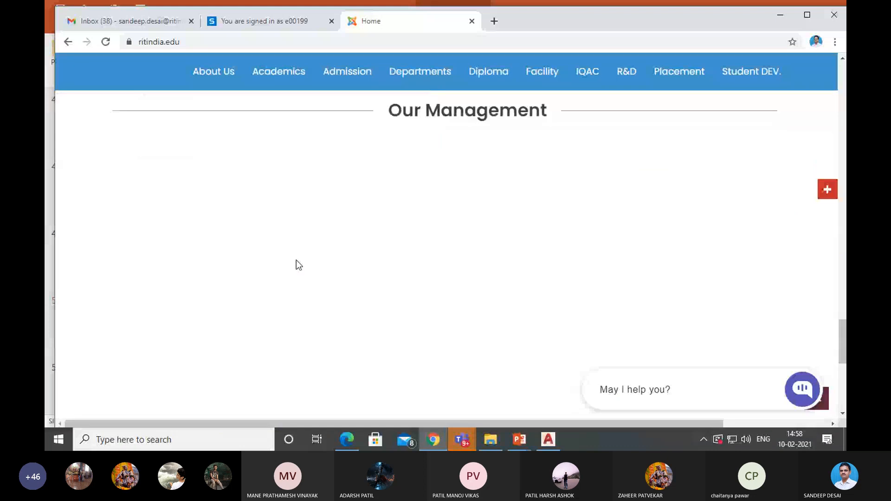
scroll(296, 262, "down", 5)
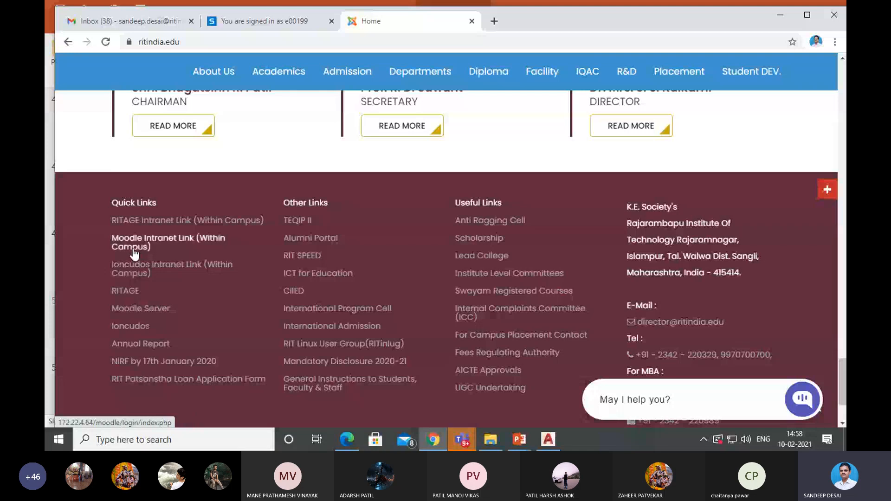
left_click(141, 226)
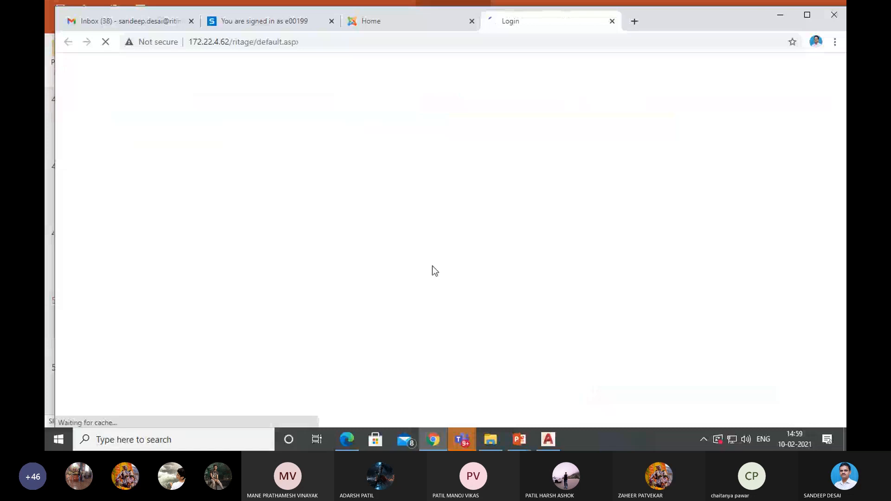
left_click(399, 233)
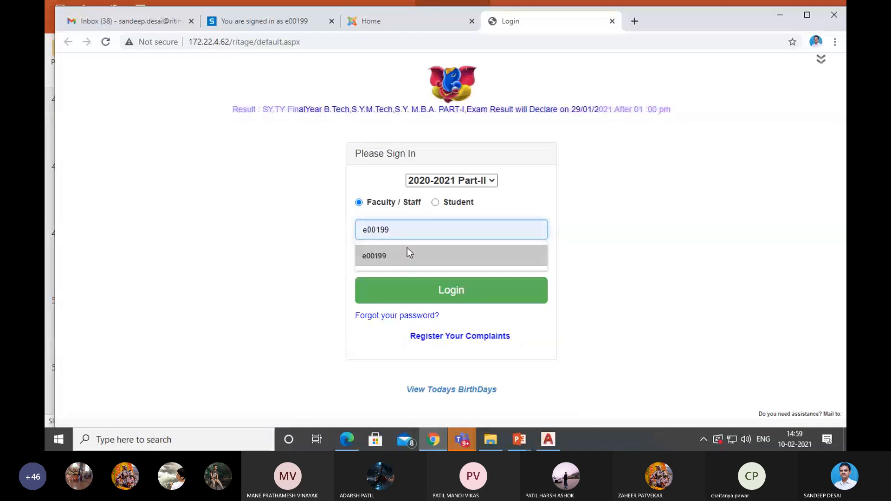
left_click(378, 260)
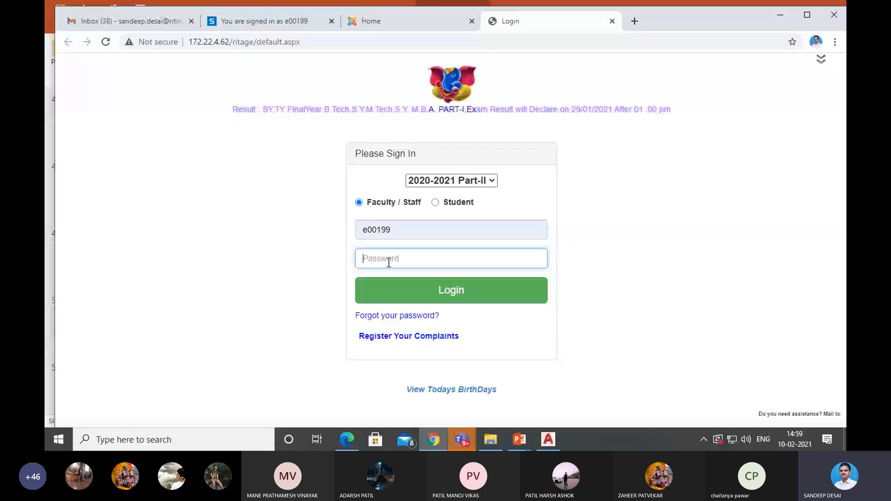
type("*******")
key("Return")
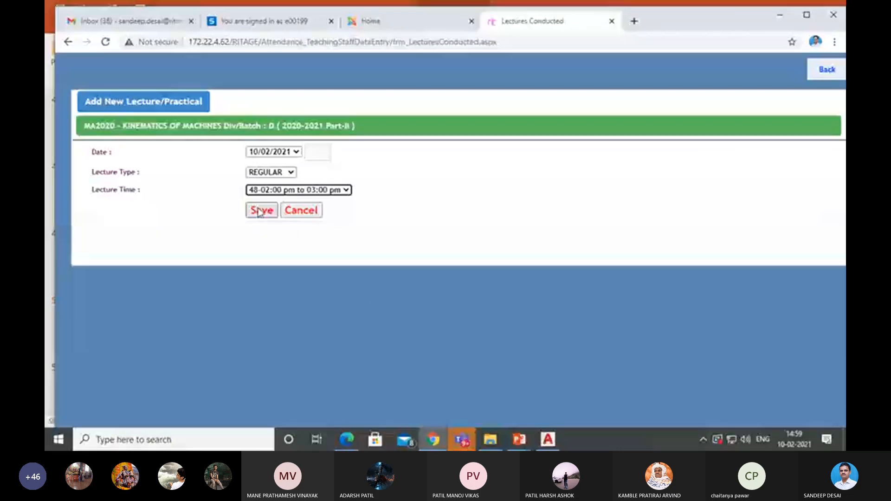
Save the regular Kinematics of Machines lecture for 10/02/2021, 02:00 pm to 03:00 pm, and open its attendance list.
left_click(377, 305)
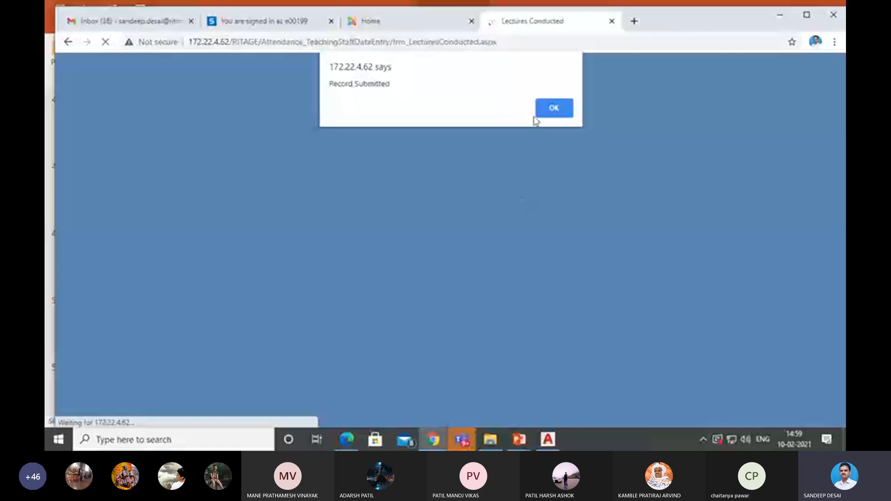
left_click(547, 109)
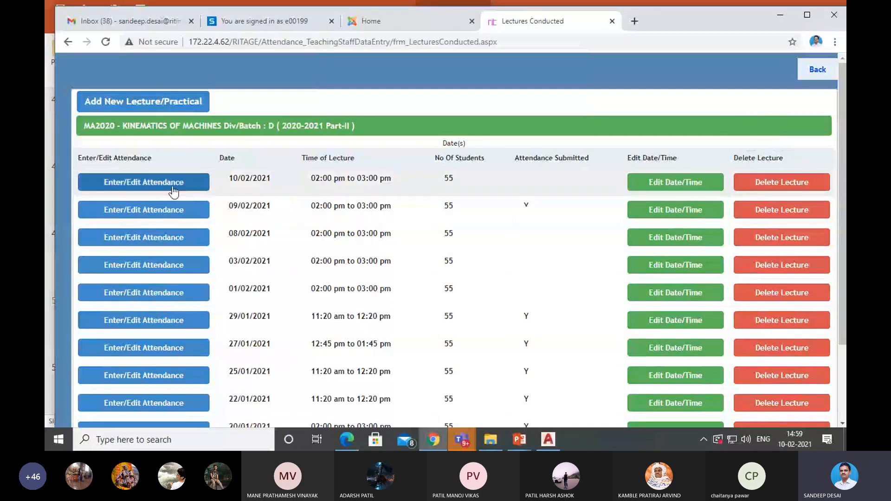
left_click(172, 186)
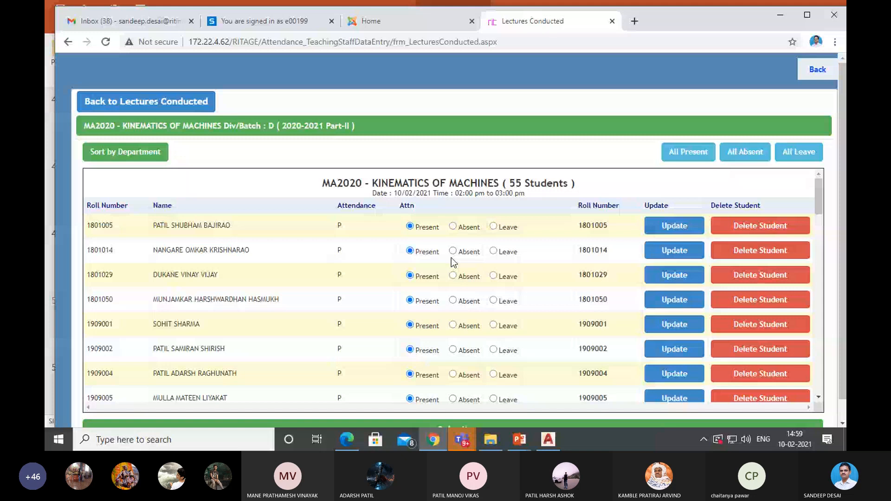
Mark the whole class absent and set the 7th, 10th, 12th and 13th students in the attendance list to Present.
left_click(753, 156)
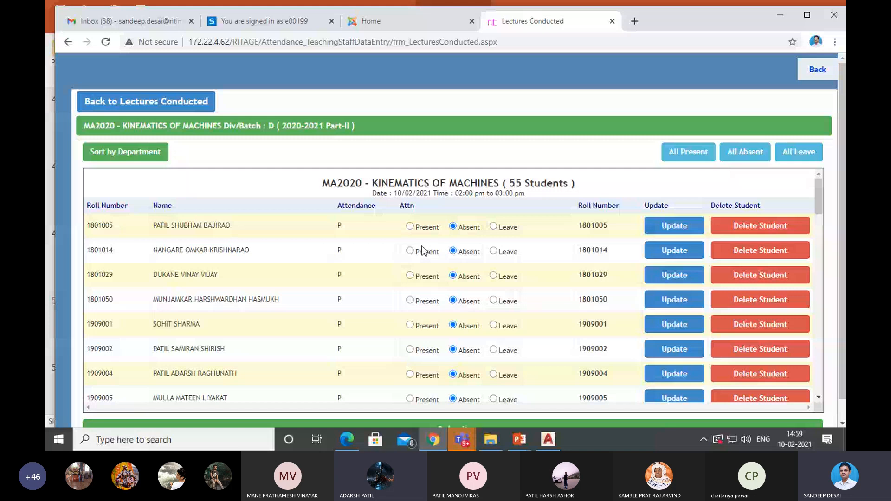
scroll(417, 232, "down", 4)
left_click(410, 198)
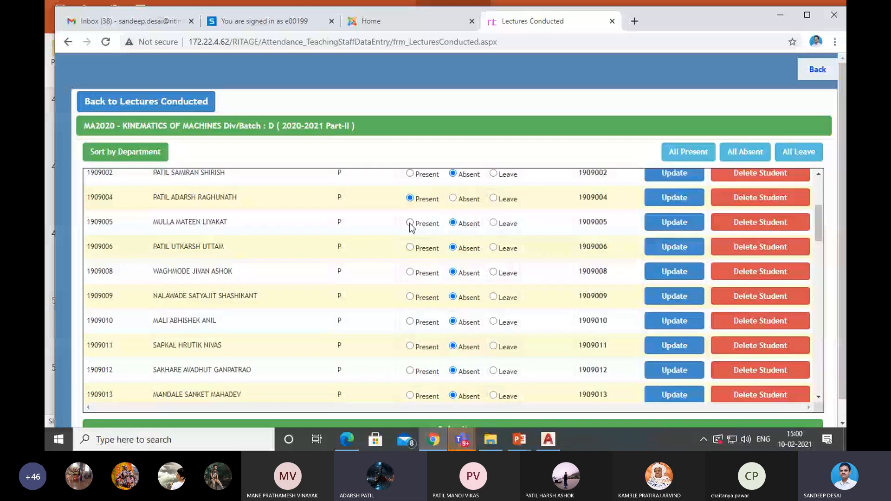
left_click(409, 272)
scroll(415, 287, "down", 1)
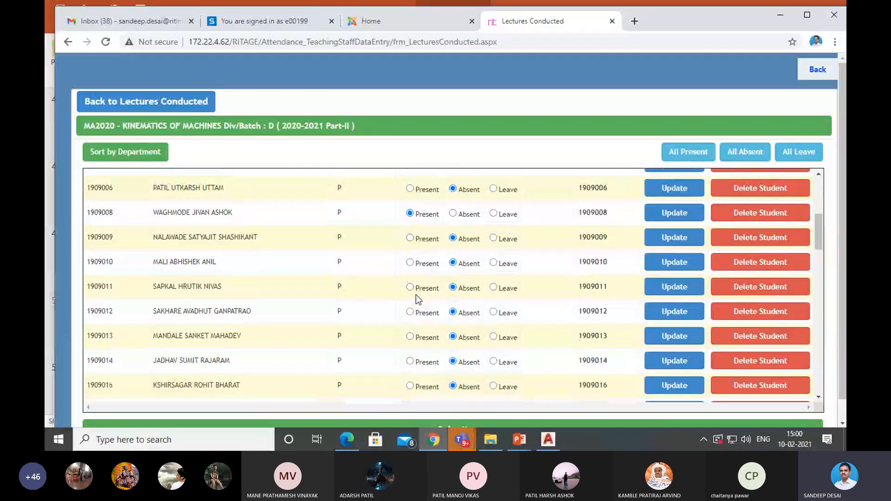
left_click(410, 263)
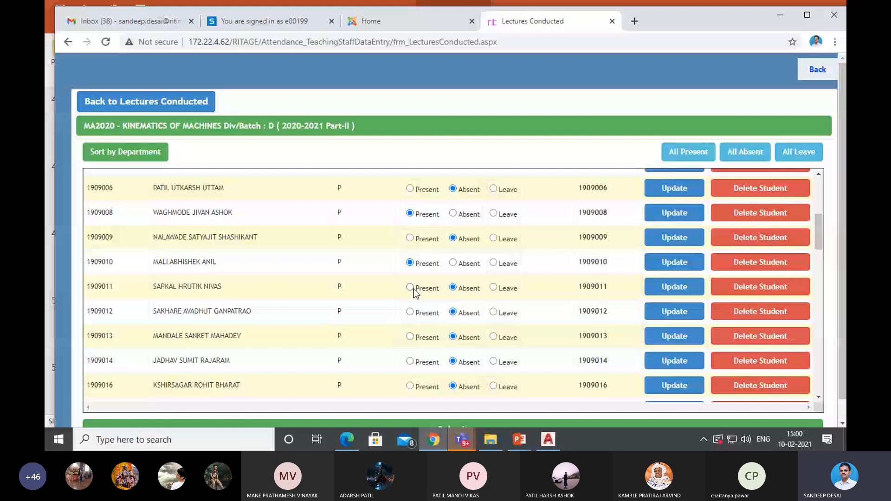
left_click(410, 288)
Mark the 14th through 17th students in the attendance list as Present.
scroll(409, 297, "down", 2)
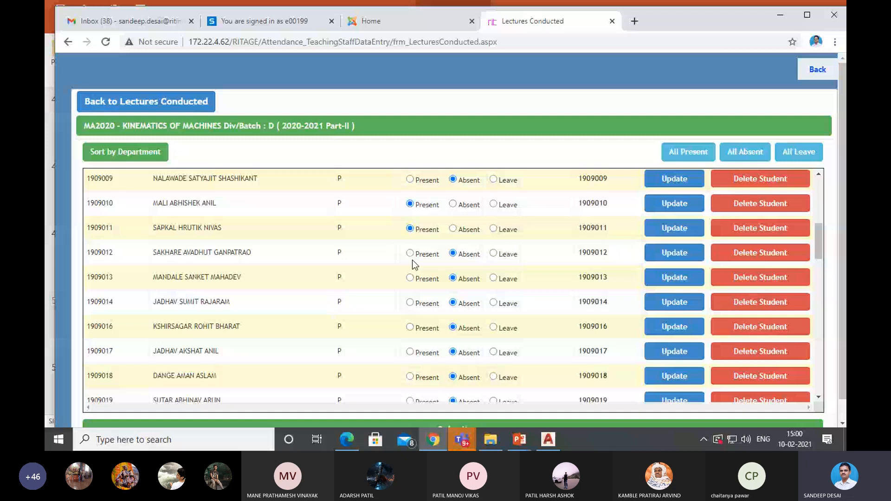
left_click(410, 253)
left_click(410, 277)
left_click(410, 302)
scroll(410, 303, "down", 1)
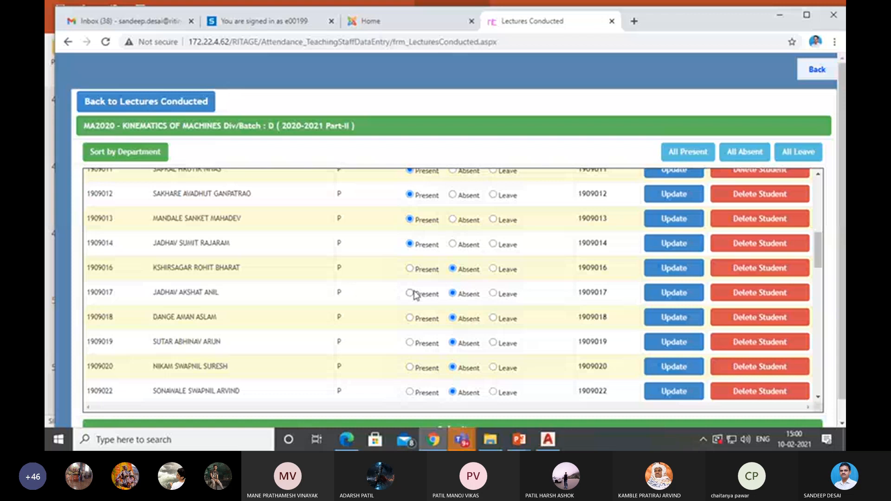
left_click(410, 269)
Skip the 18th student and mark the 19th through 23rd students in the attendance list as Present.
scroll(410, 260, "down", 1)
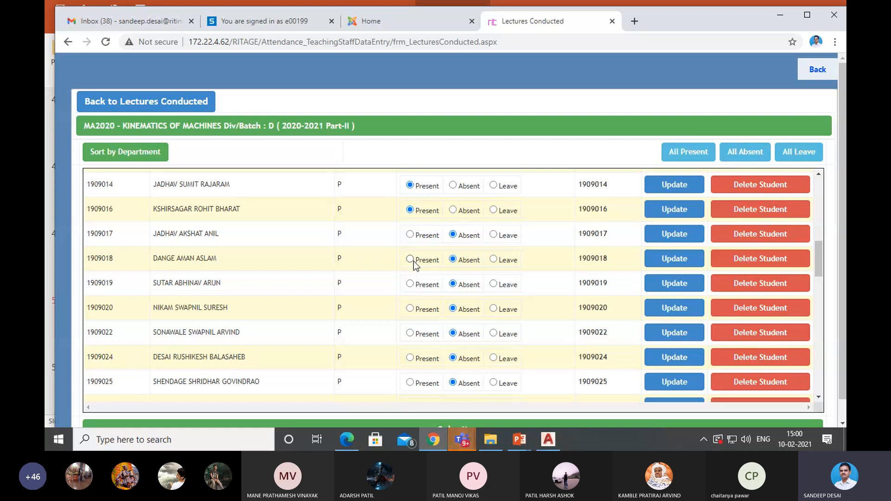
left_click(410, 260)
scroll(415, 278, "down", 1)
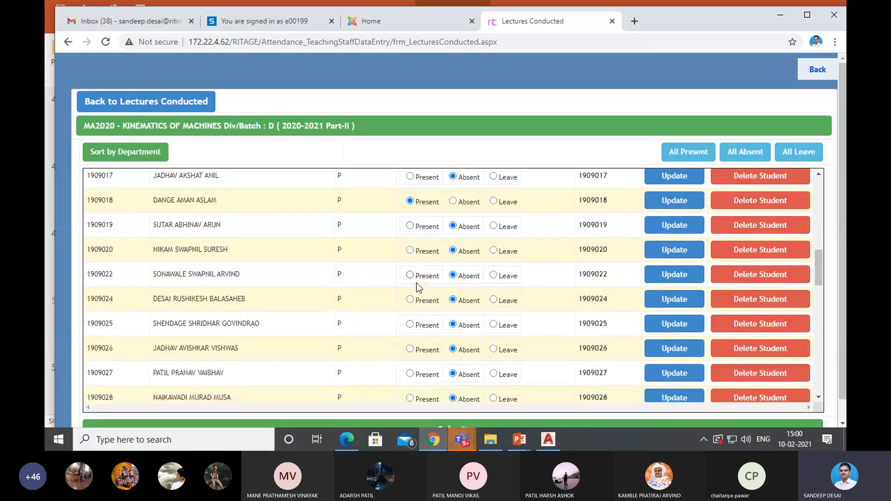
left_click(410, 225)
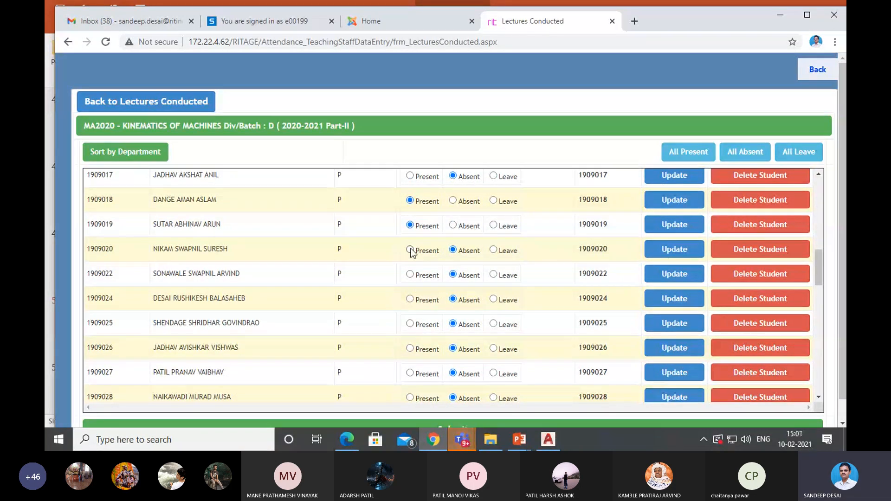
left_click(410, 251)
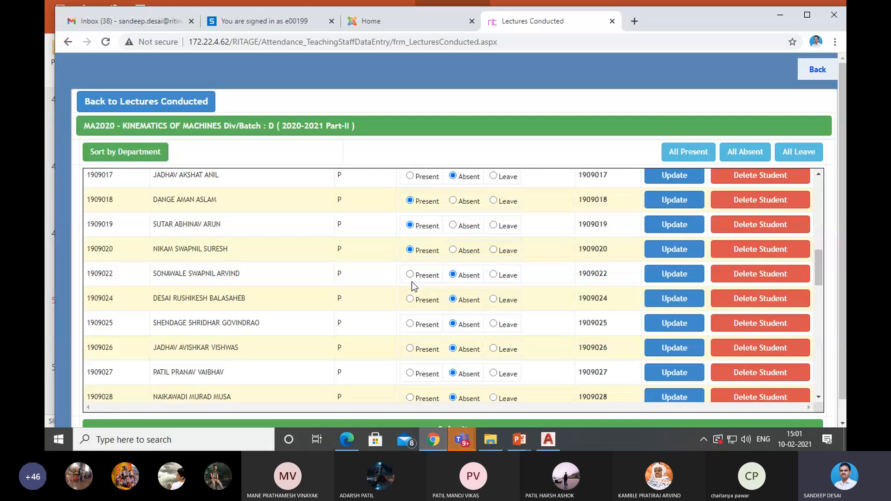
scroll(412, 283, "down", 1)
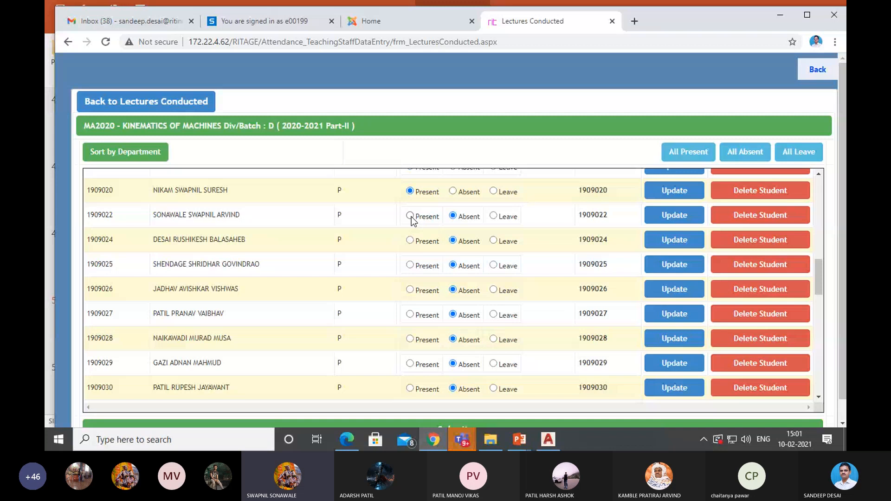
left_click(410, 215)
left_click(410, 239)
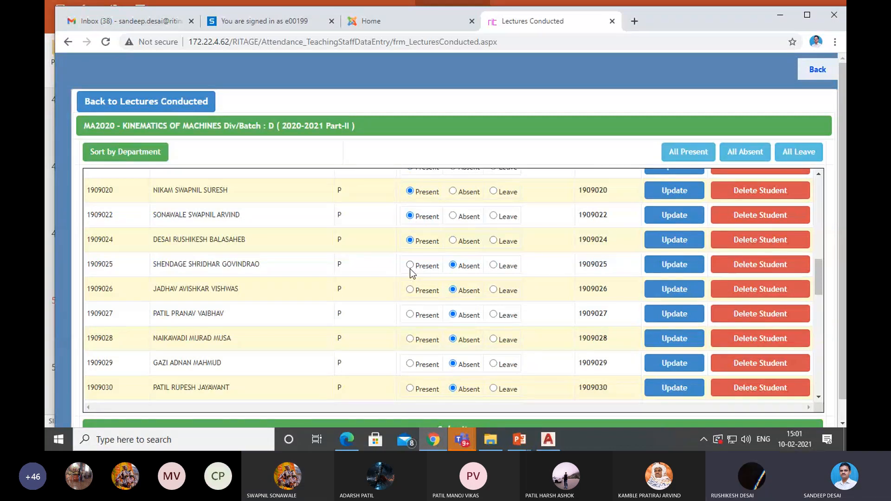
Mark the 24th through 27th students in the attendance list as Present.
scroll(410, 269, "down", 1)
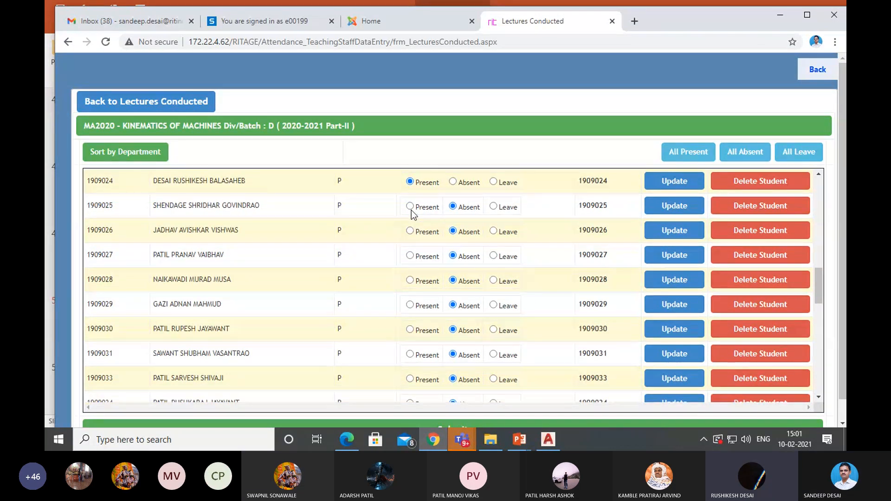
left_click(410, 206)
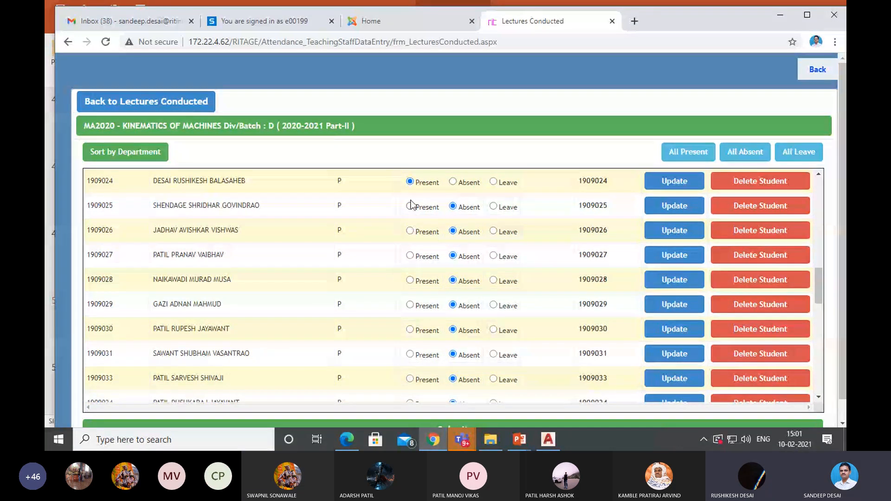
left_click(410, 231)
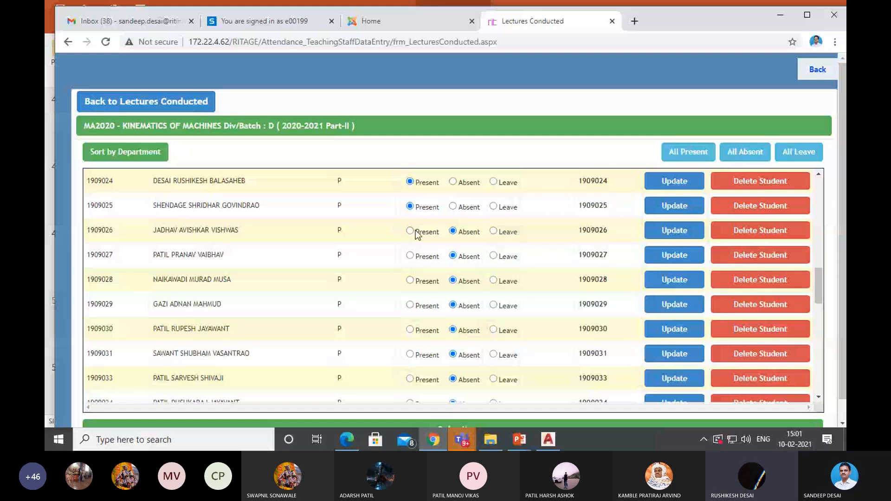
left_click(409, 255)
scroll(416, 250, "down", 1)
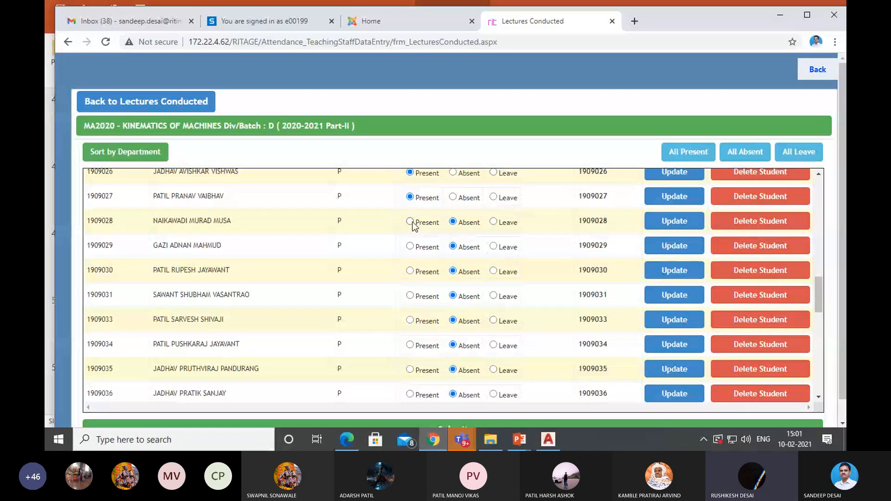
left_click(410, 222)
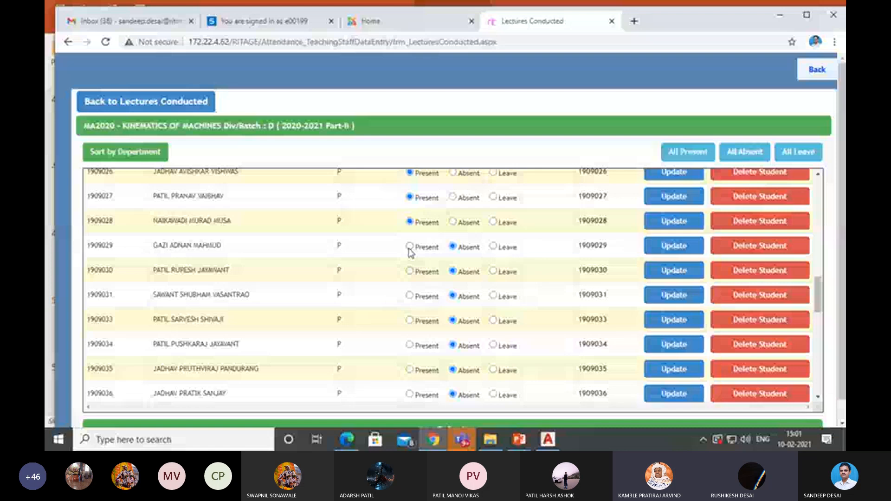
Mark the 30th, 31st, 33rd and 35th students in the attendance list as Present.
scroll(411, 214, "down", 1)
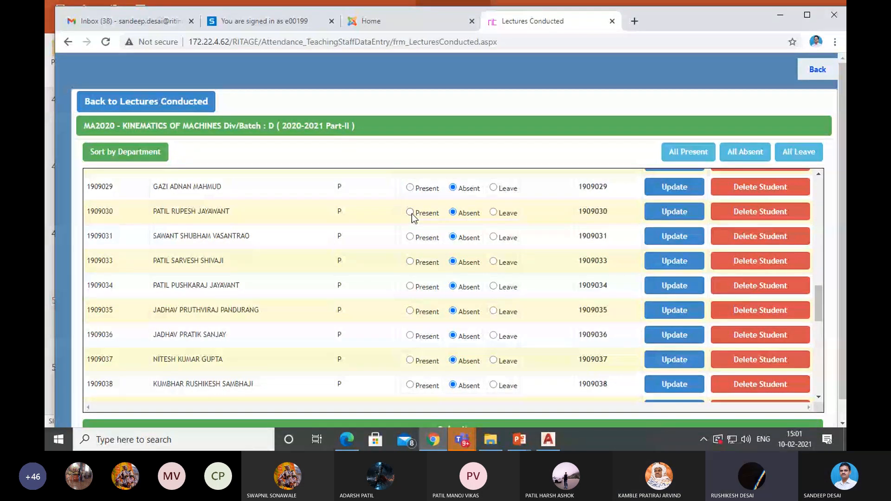
left_click(410, 237)
scroll(414, 264, "down", 1)
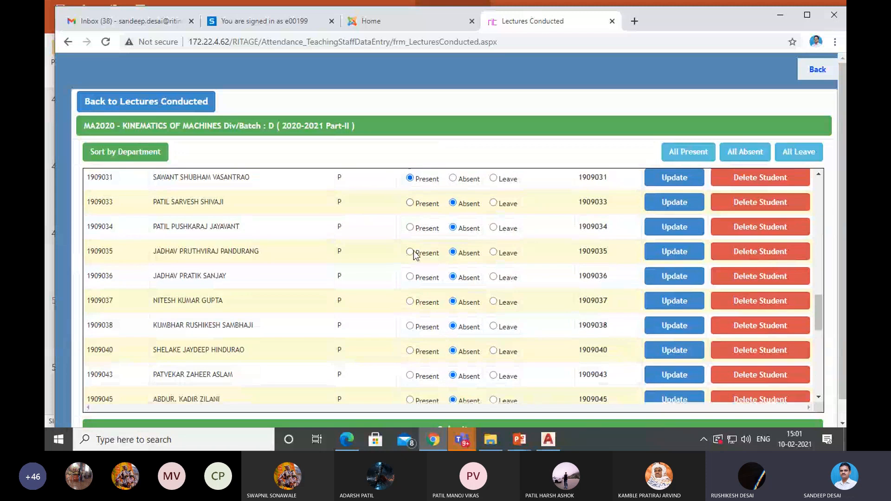
left_click(411, 203)
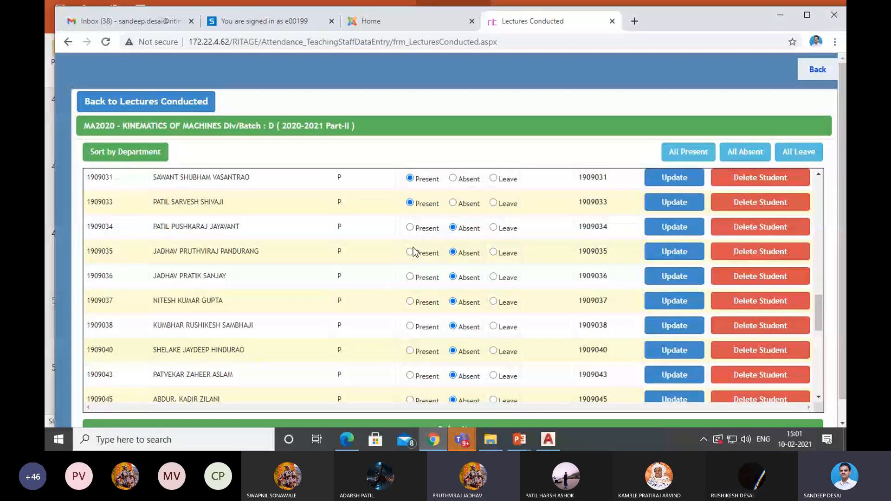
scroll(415, 199, "down", 1)
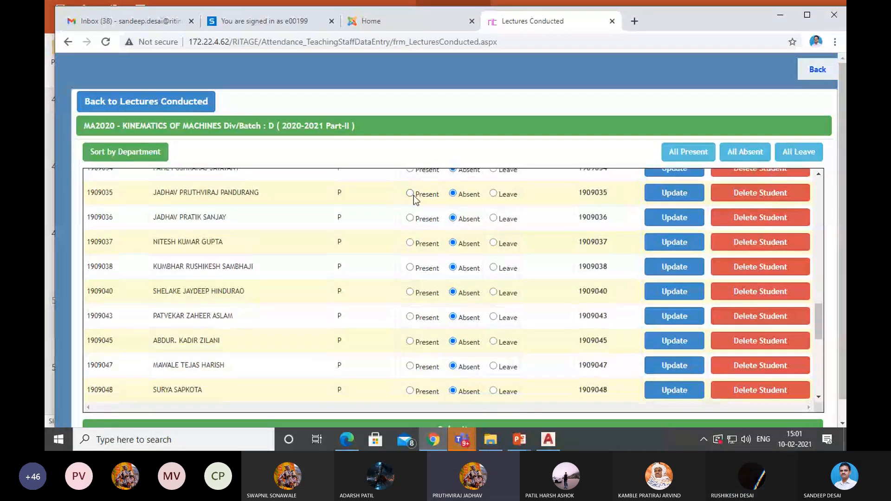
left_click(411, 194)
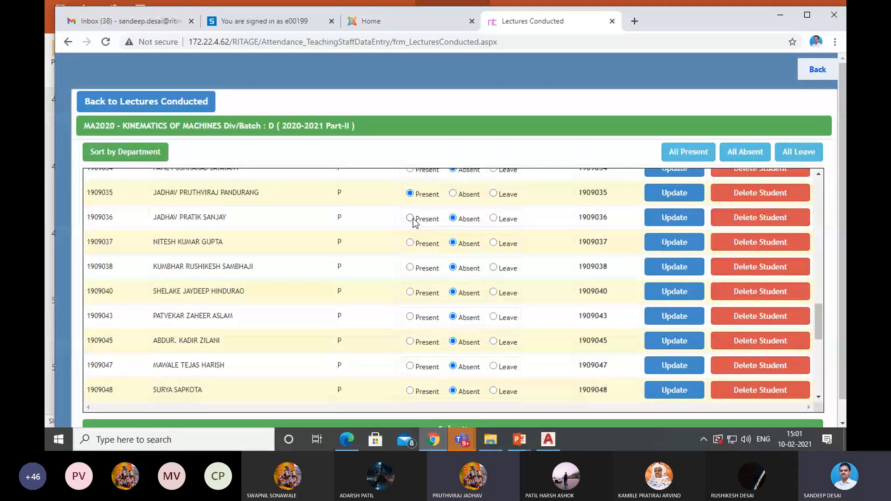
left_click(410, 242)
Mark the 37th, 38th and 39th students in the attendance list as Present.
scroll(408, 250, "down", 2)
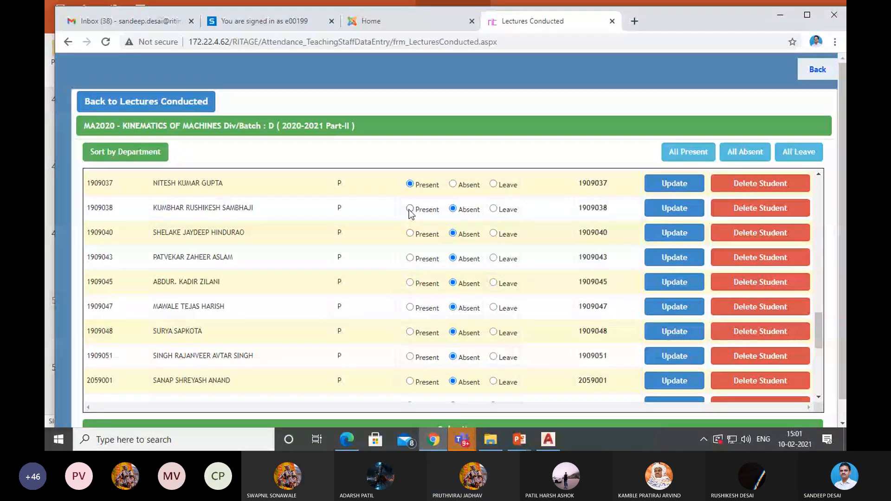
left_click(410, 234)
scroll(414, 258, "down", 2)
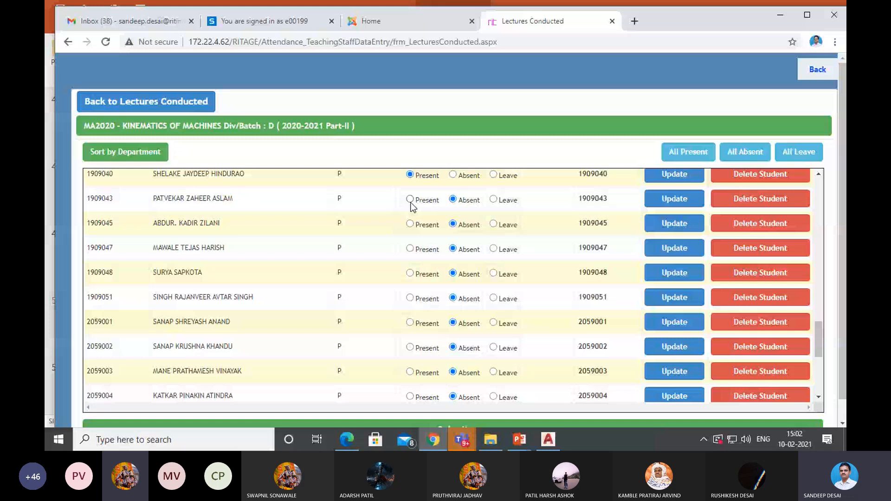
left_click(410, 200)
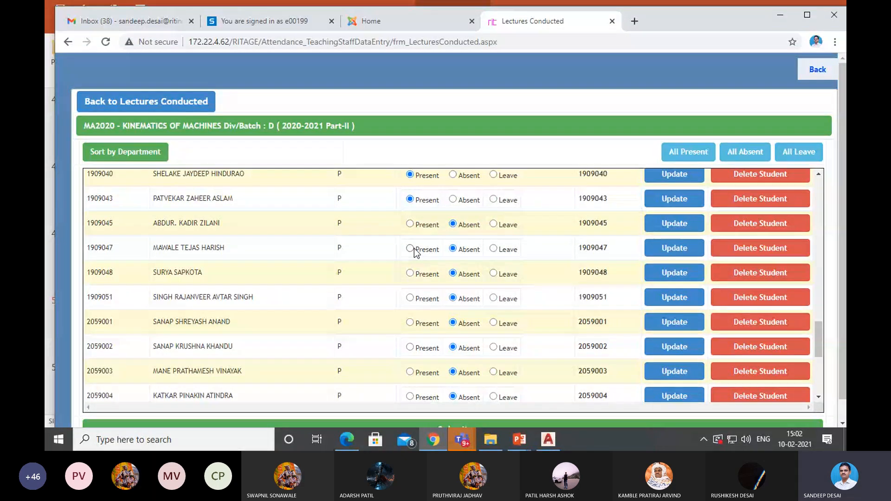
left_click(411, 224)
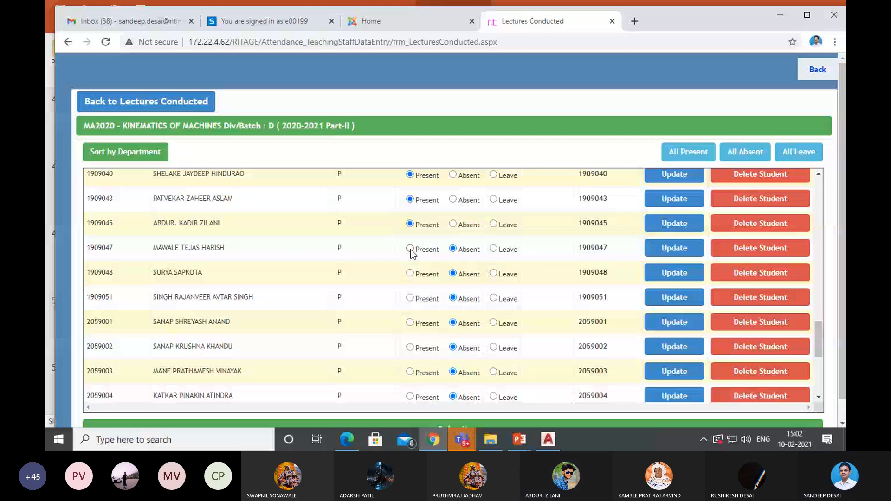
Mark the 45th, 46th, 47th and 50th students in the attendance list as Present.
scroll(412, 251, "down", 3)
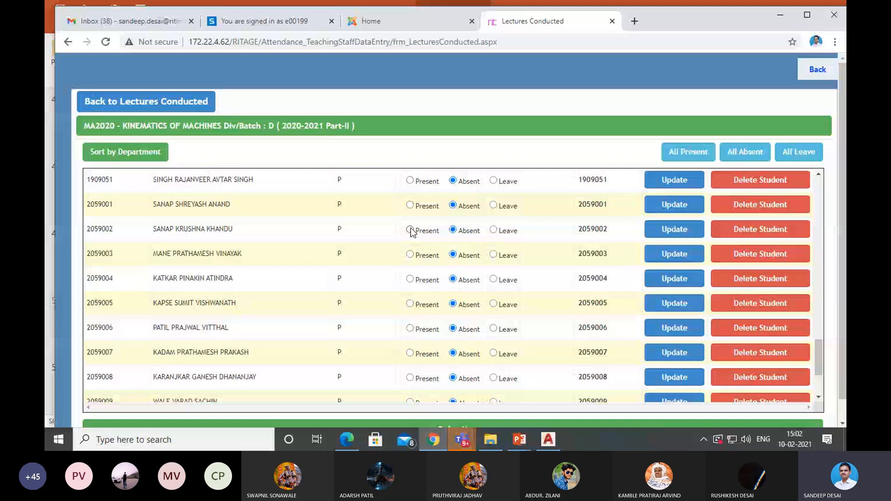
scroll(411, 255, "down", 1)
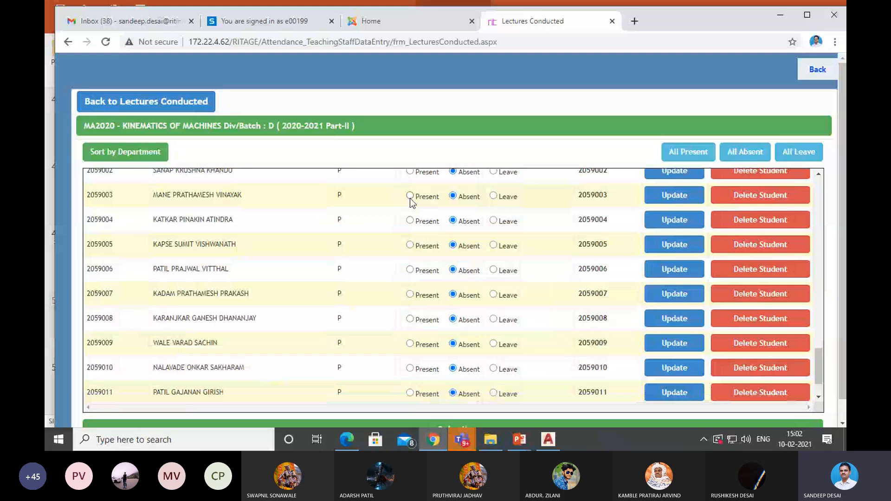
left_click(410, 196)
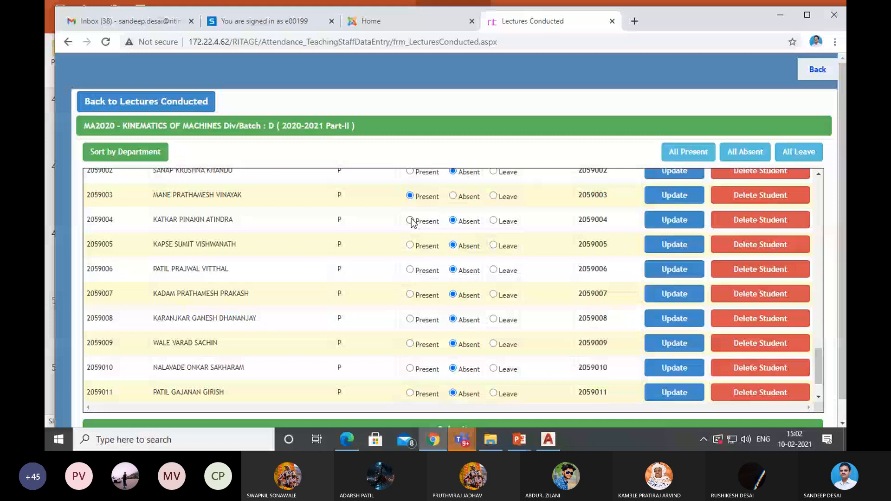
left_click(409, 220)
left_click(410, 245)
scroll(412, 246, "down", 1)
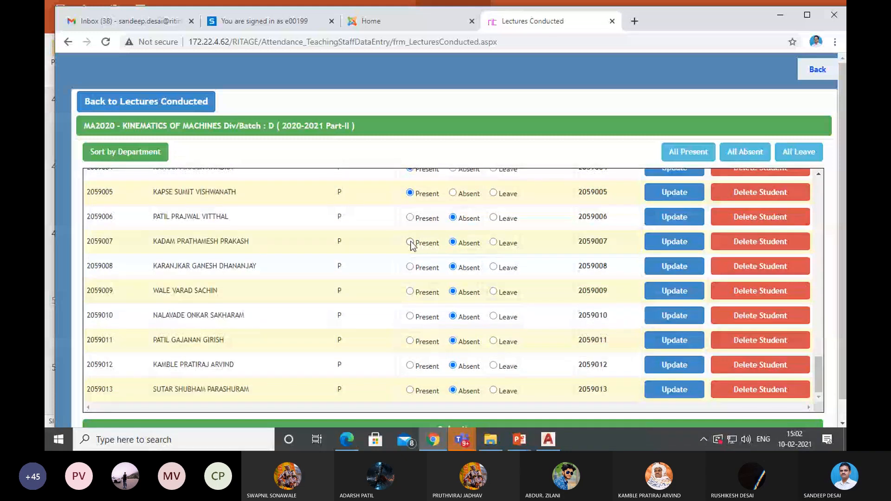
left_click(410, 267)
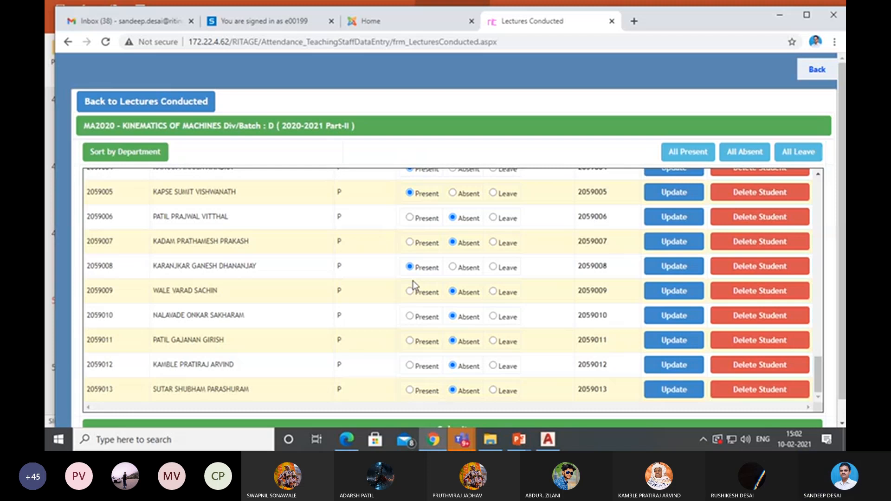
Mark the last two students in the list as Present and submit the lecture's attendance.
scroll(415, 347, "down", 1)
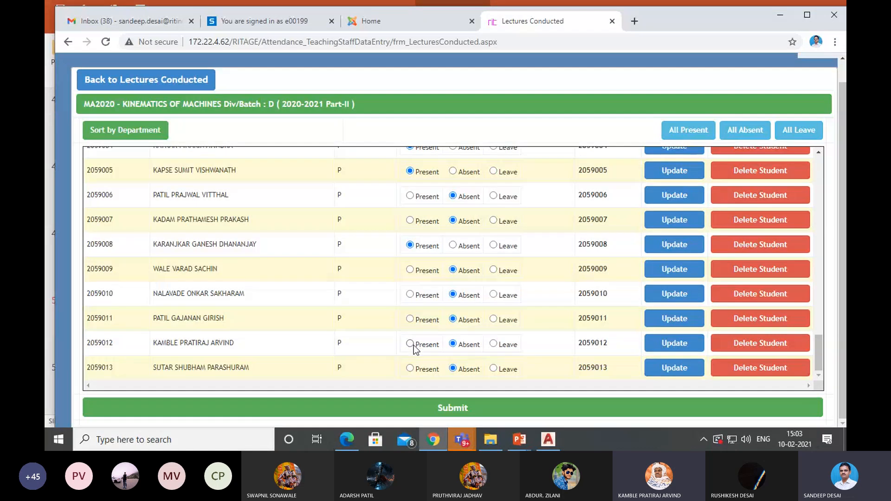
left_click(411, 345)
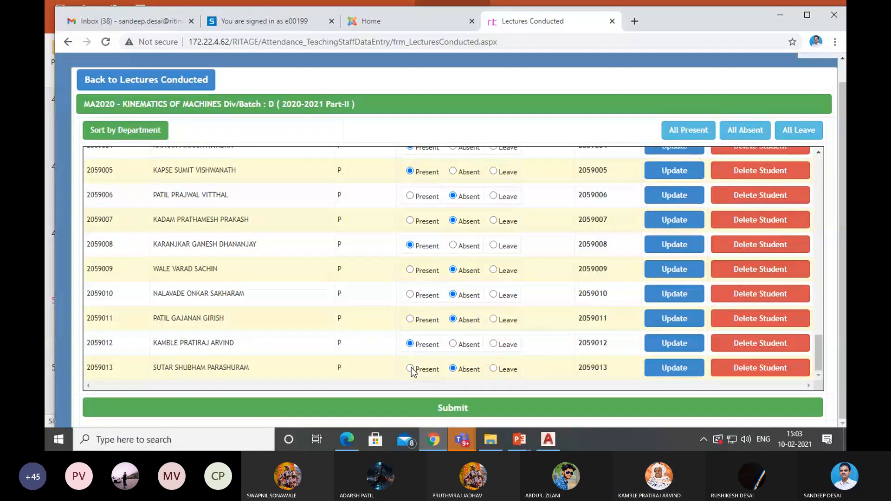
left_click(410, 368)
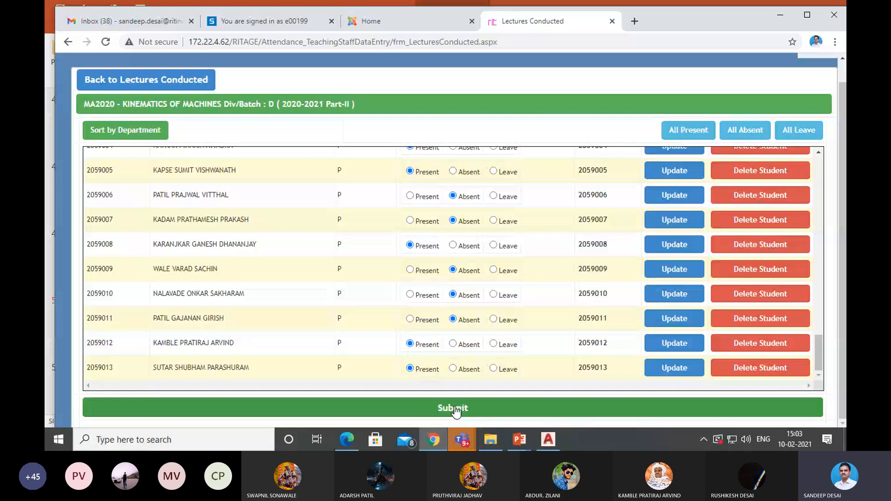
left_click(455, 409)
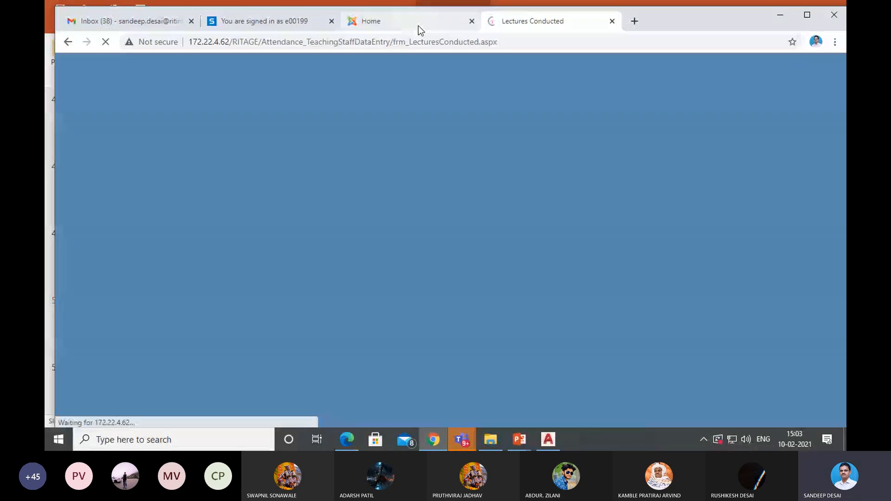
Confirm the attendance submission and minimise the browser and presentation windows.
left_click(544, 116)
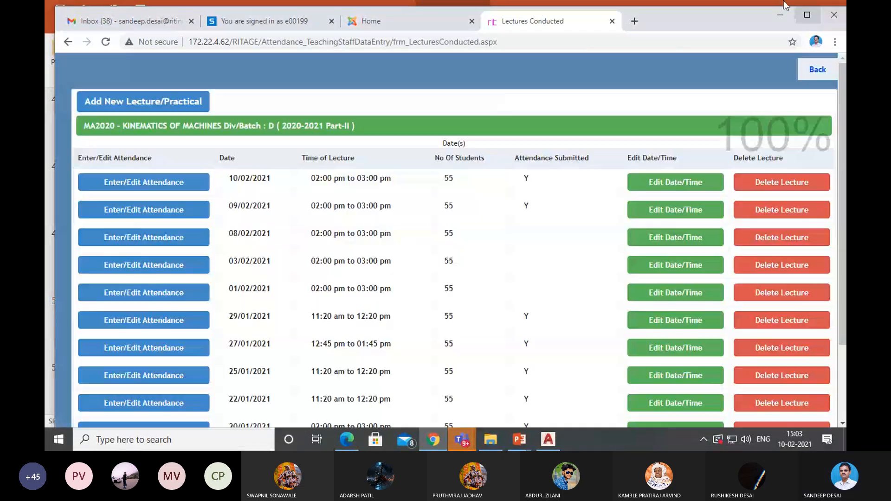
left_click(779, 12)
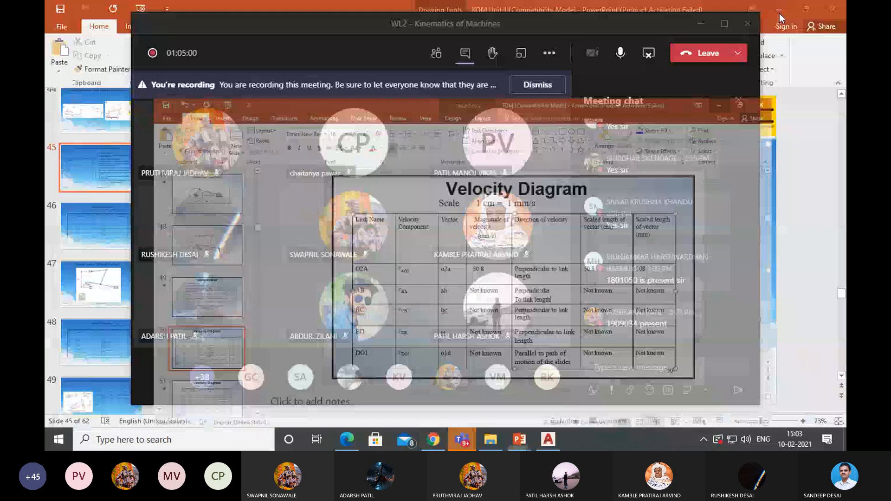
left_click(778, 10)
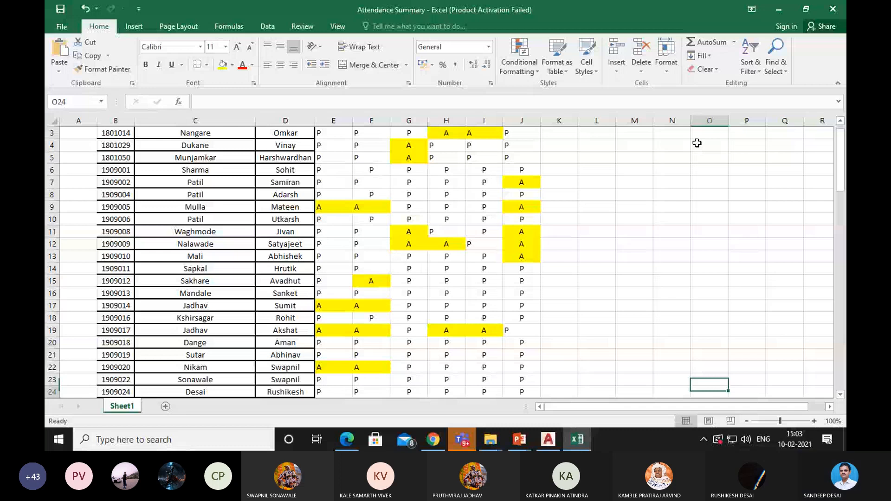
In column O of the Attendance Summary workbook, enter P in row 57, A in row 58, and P in rows 59 and 60.
key("Down")
key("Down")
key("Down")
key("Down")
key("Down")
key("Down")
key("Down")
key("Down")
key("Down")
key("Down")
key("Down")
key("Down")
key("Down")
key("Down")
key("Down")
key("Down")
key("Down")
key("Down")
key("Down")
key("Down")
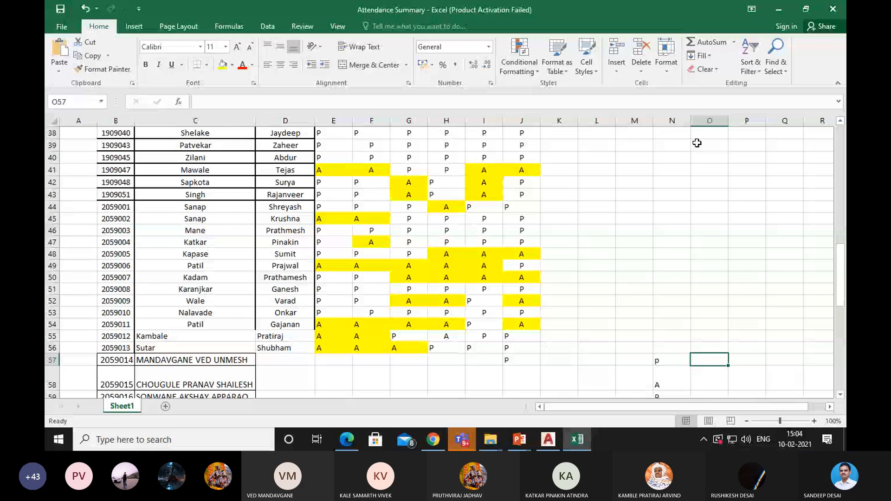
type("P")
key("Return")
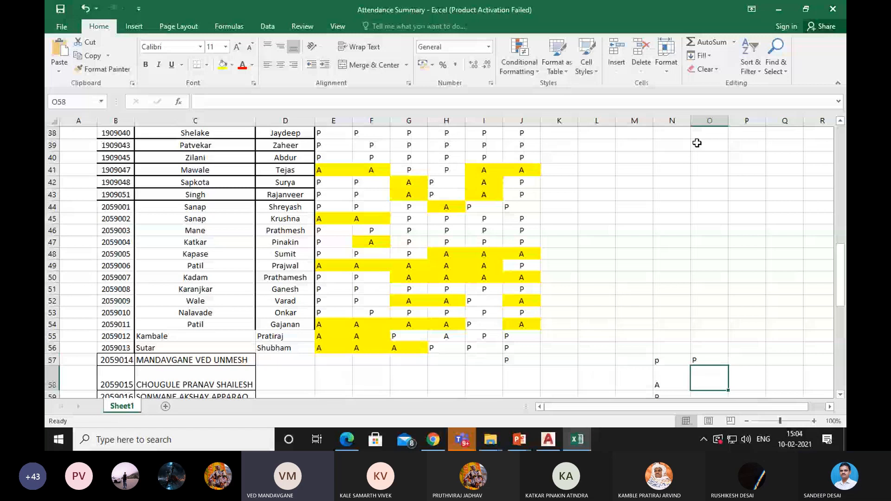
type("A")
key("Return")
type("P")
key("Return")
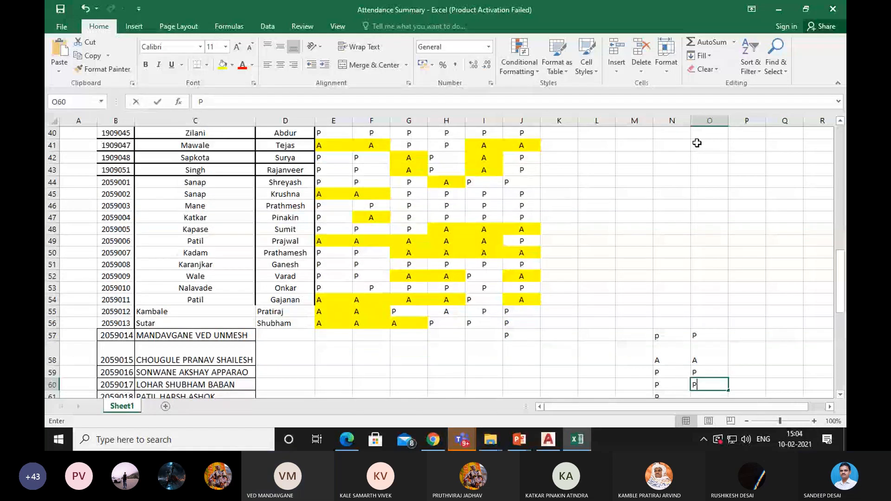
type("P")
key("Return")
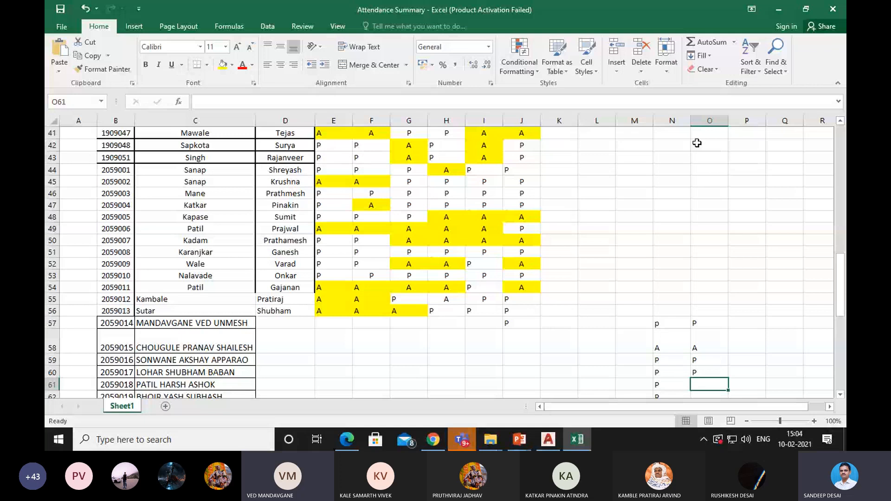
Record the students in rows 61 and 62 as P in column O, correcting the mistaken A entries.
type("A")
key("Return")
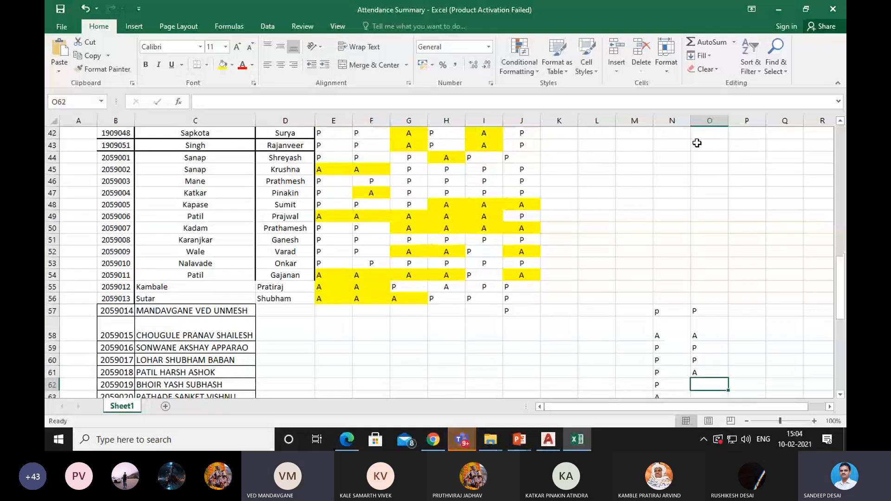
key("Up")
type("P")
key("Return")
type("A")
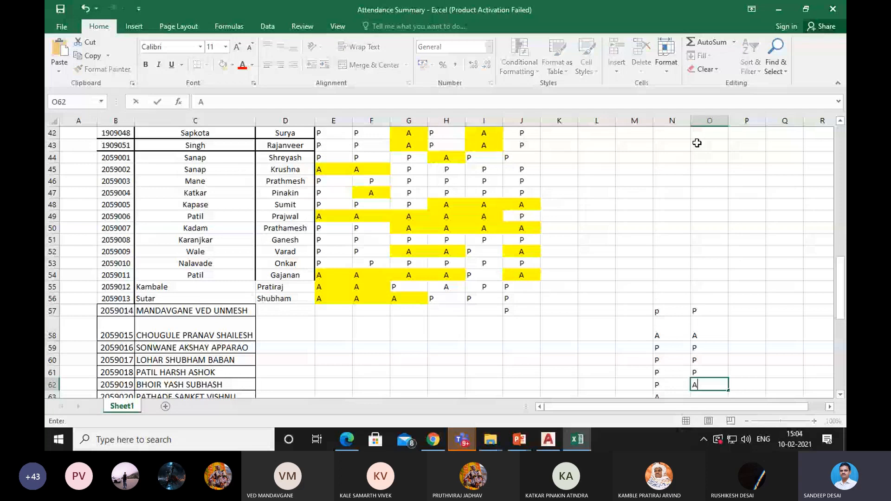
key("Return")
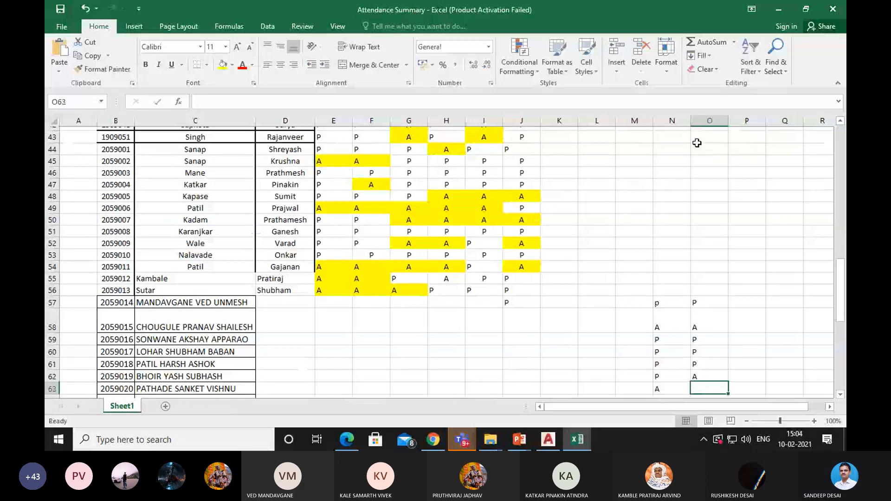
key("Up")
type("P")
key("Return")
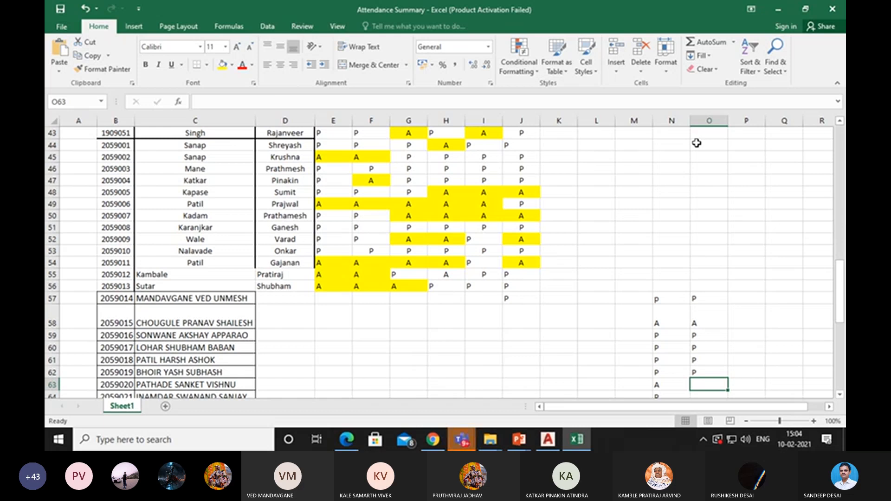
Mark the students in rows 63, 64 and 65 as A in column O.
scroll(761, 195, "down", 3)
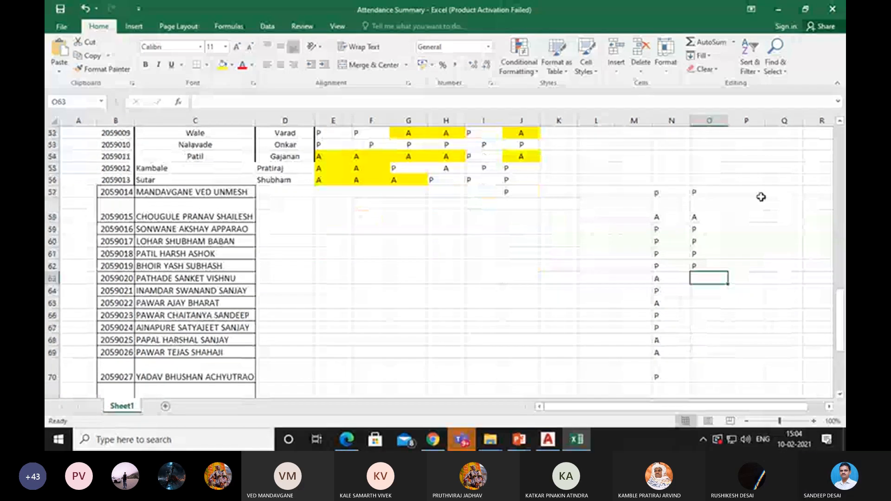
type("A")
key("Return")
type("A")
key("Return")
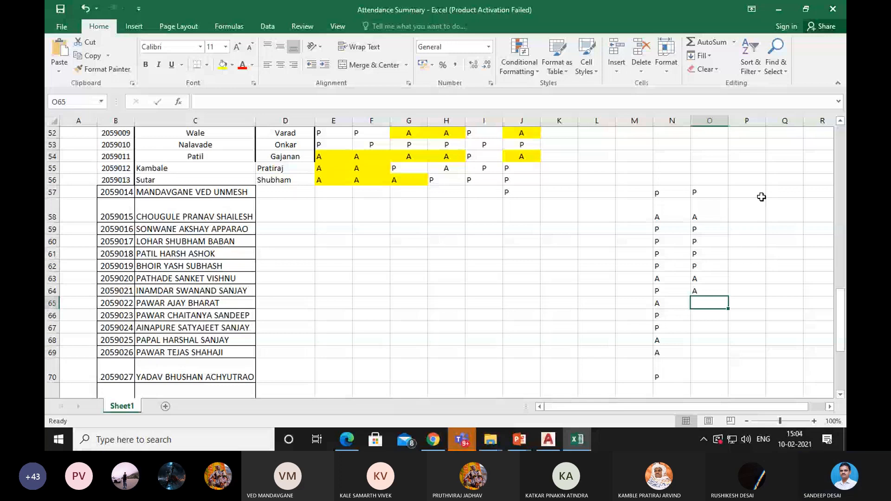
type("A")
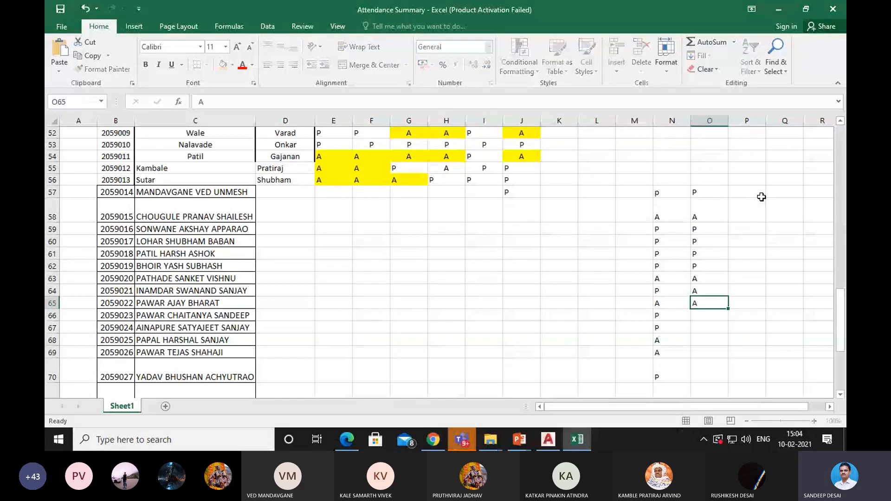
key("Return")
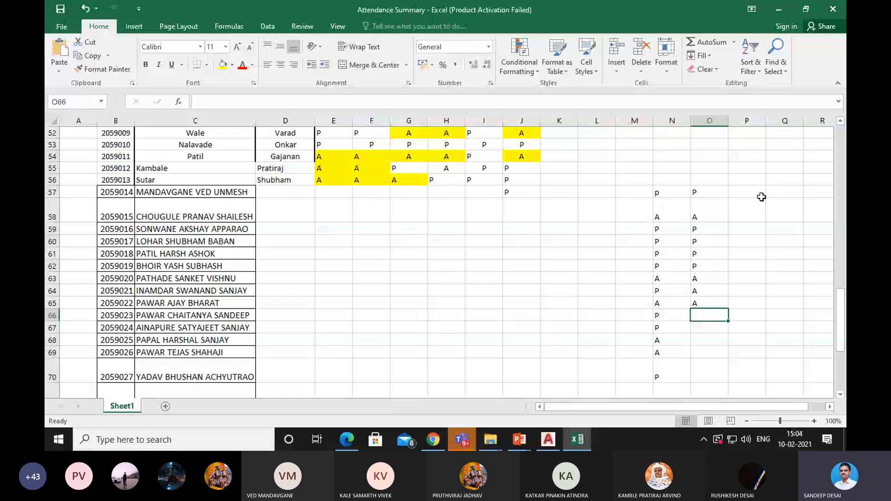
In column O, enter P for rows 66 and 67, A for rows 68 and 69, and P for row 70.
type("P")
key("Return")
type("P")
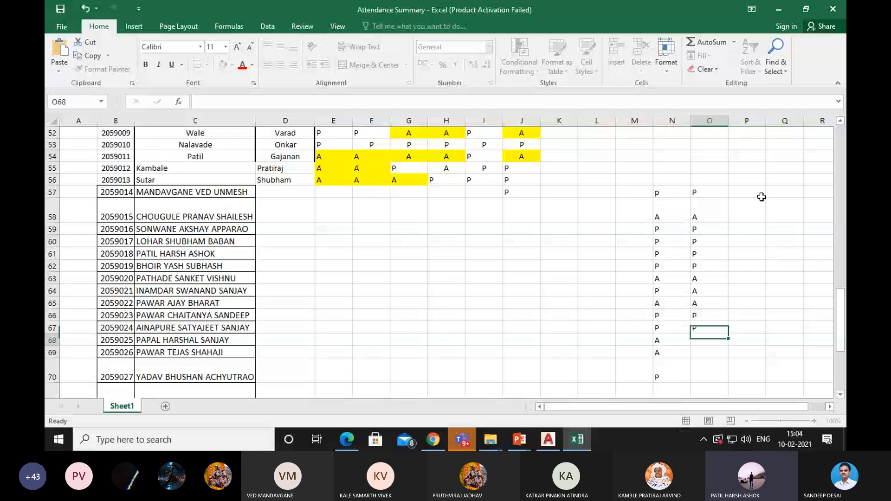
key("Return")
type("A")
key("Return")
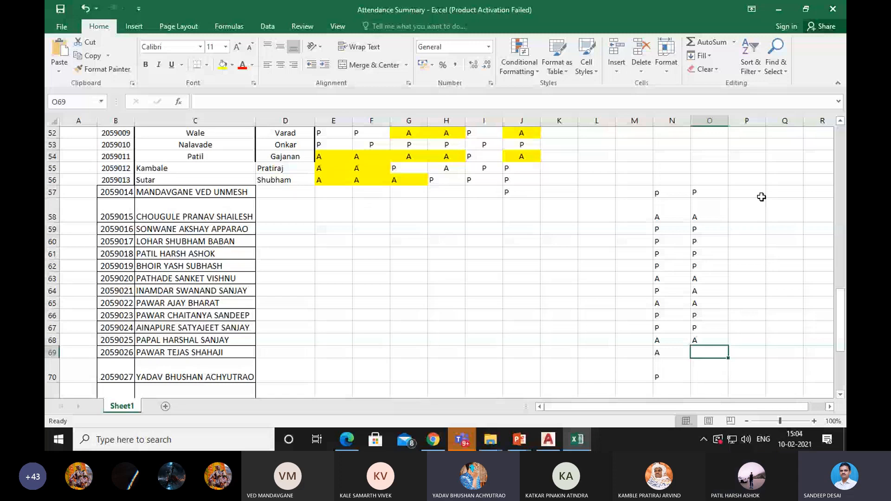
type("A")
key("Return")
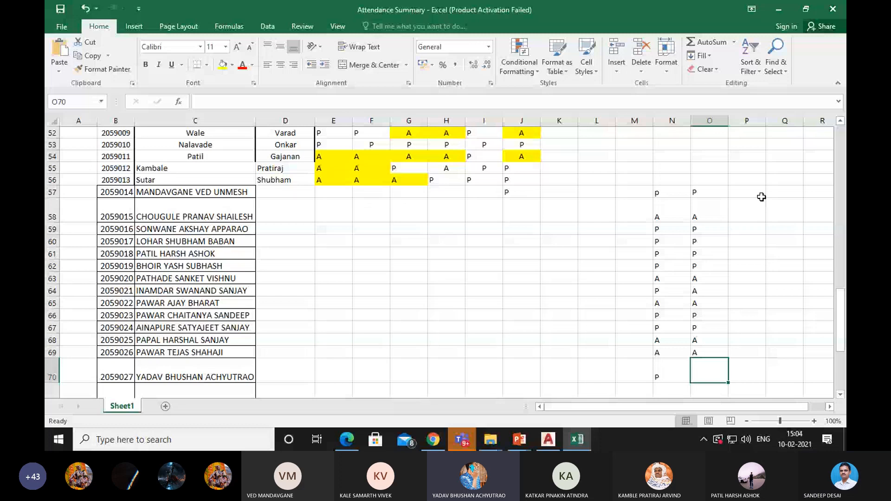
type("P")
key("Return")
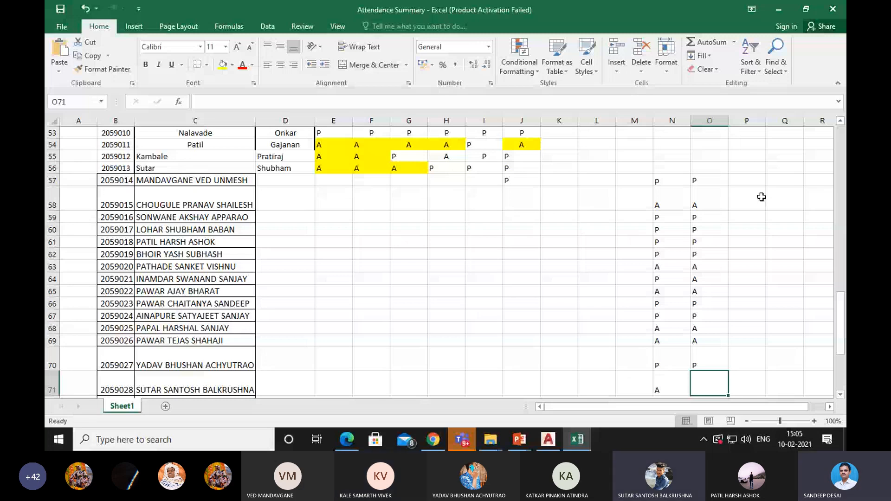
In column O, enter P for rows 71, 72 and 73, and A for row 74.
type("P")
key("Return")
type("P")
key("Return")
type("P")
key("Return")
type("A")
key("Return")
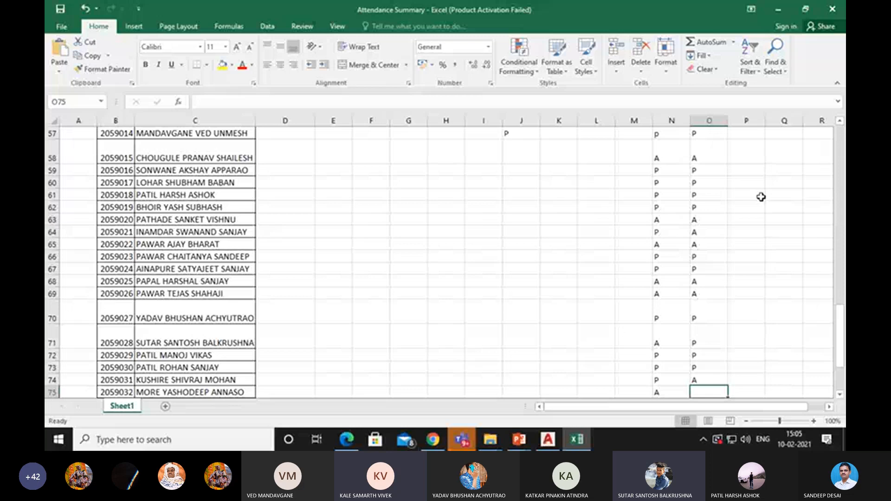
Mark the students in rows 75, 76 and 77 as A in column O.
type("A")
key("Return")
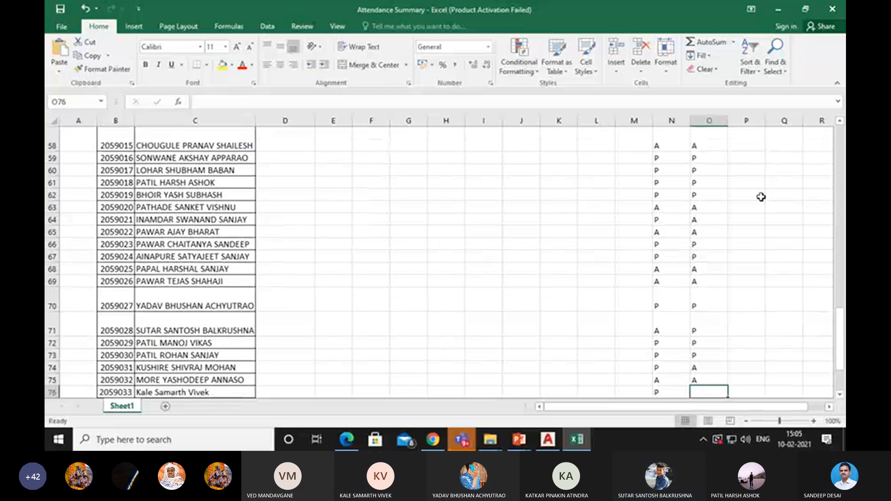
type("A")
key("Return")
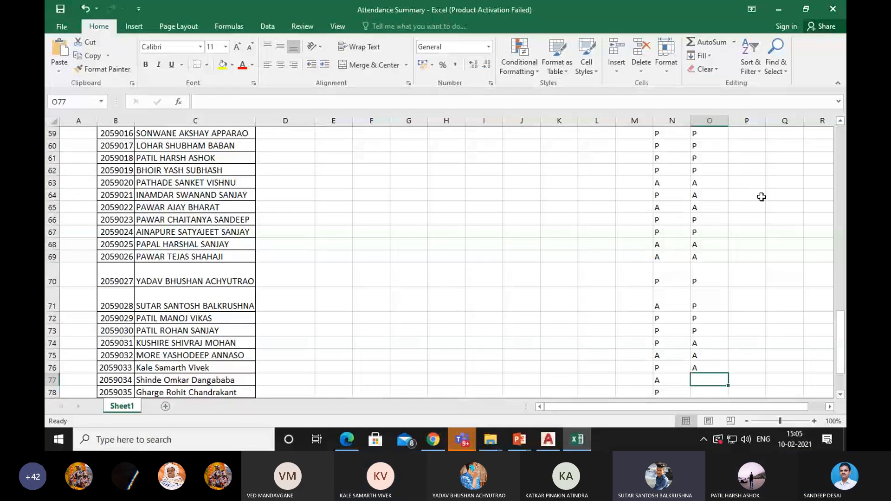
type("A")
key("Return")
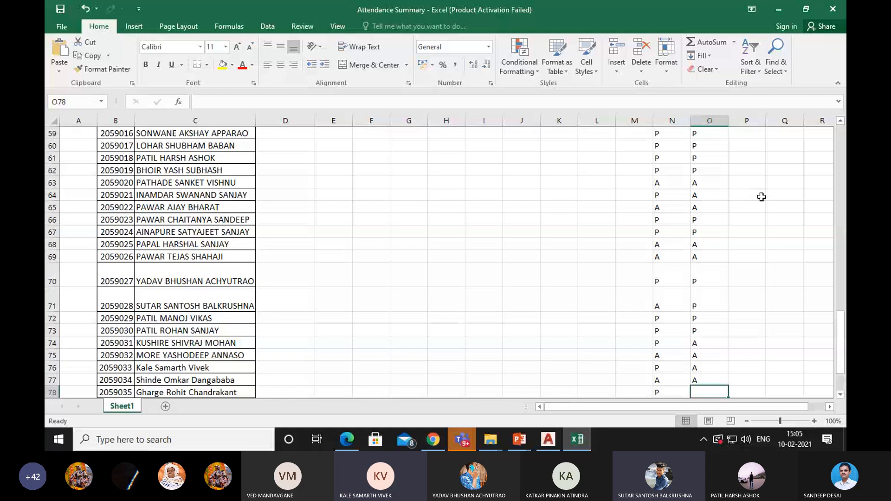
In column O, enter P for rows 78, 79 and 80, and A for row 81.
type("A")
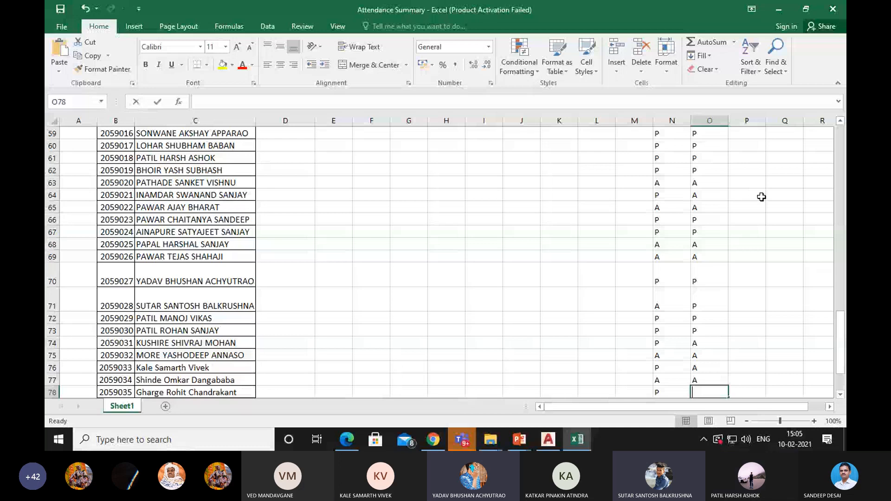
type("P")
key("Return")
type("P")
key("Return")
type("A")
key("Return")
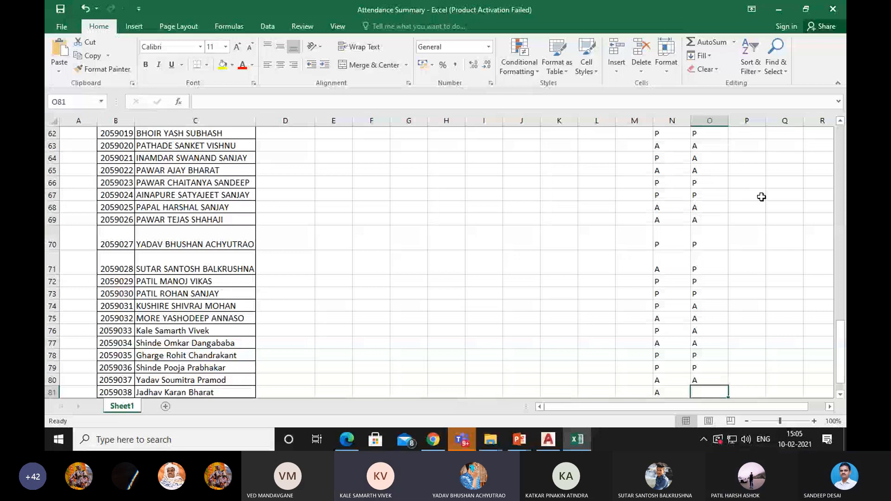
type("A")
key("Return")
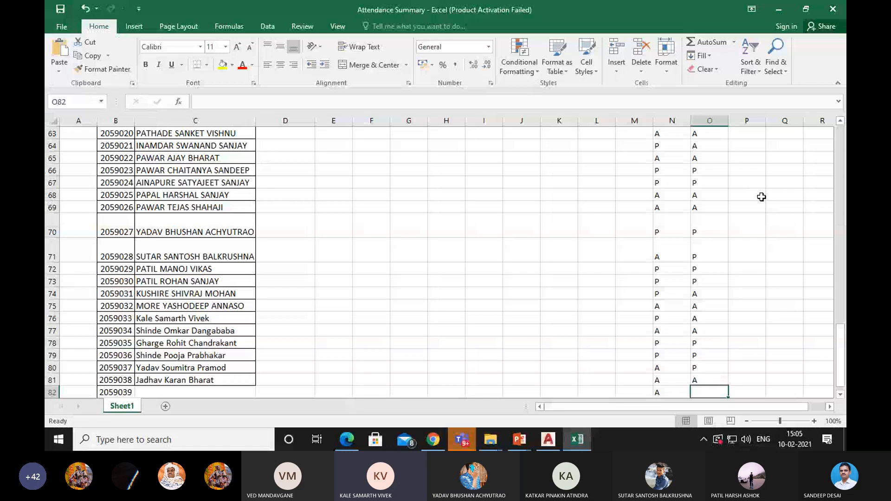
Close the attendance workbook and bring up the WL2 - Kinematics of Machines meeting window.
left_click(61, 27)
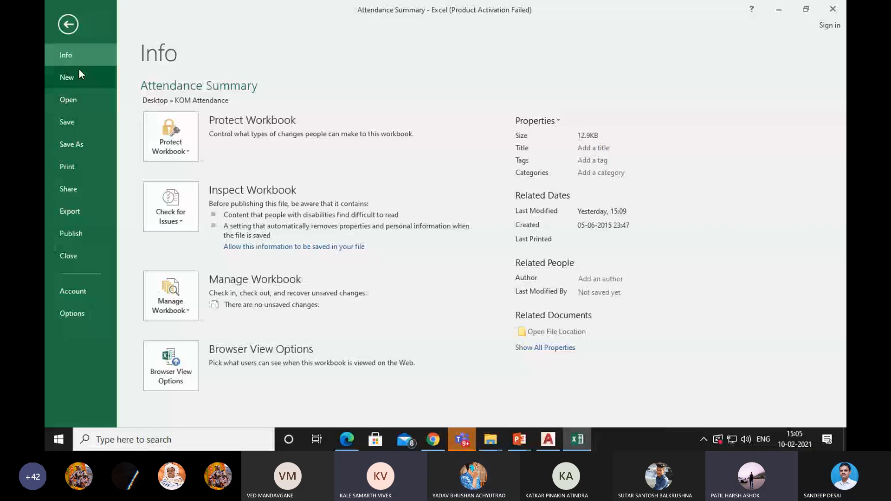
key("Escape")
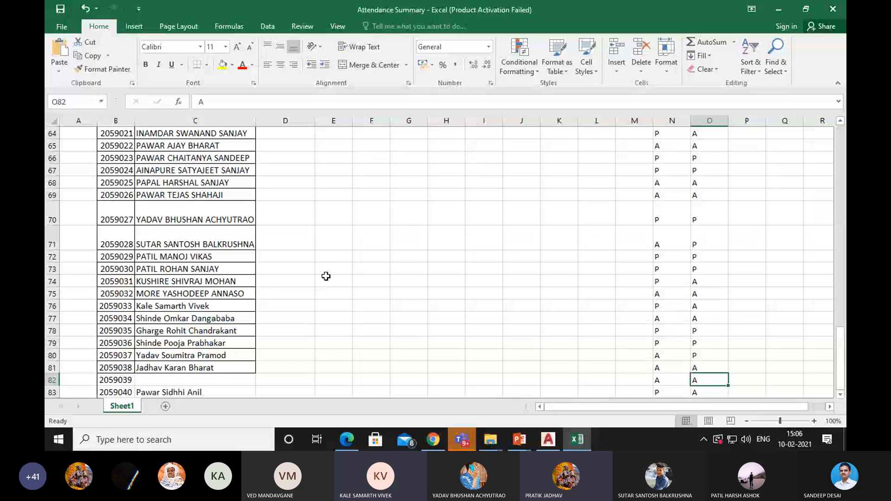
scroll(544, 184, "up", 11)
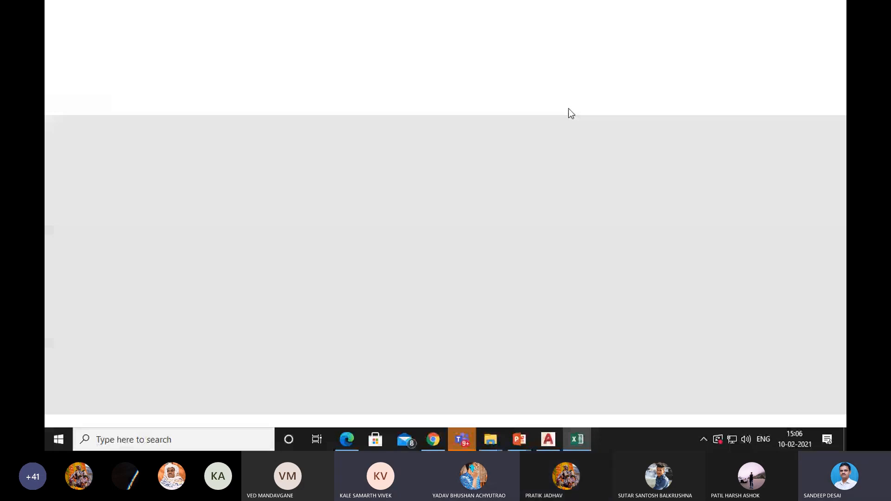
mouse_move(486, 357)
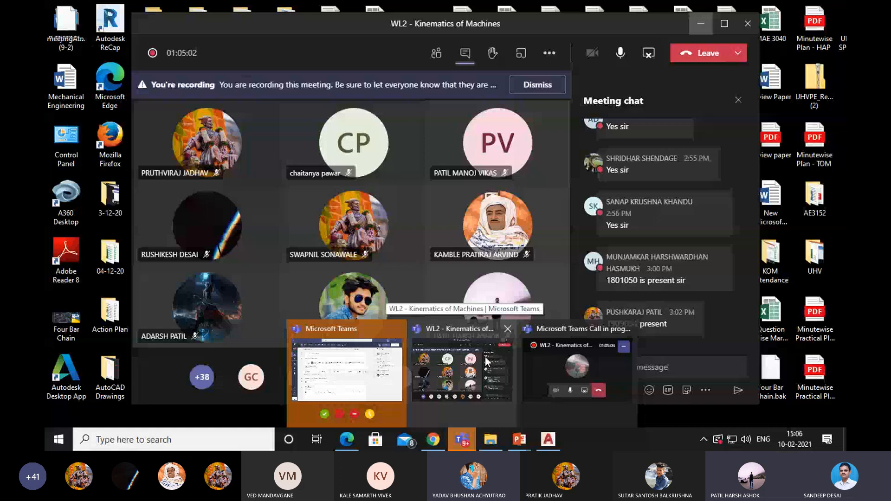
left_click(486, 357)
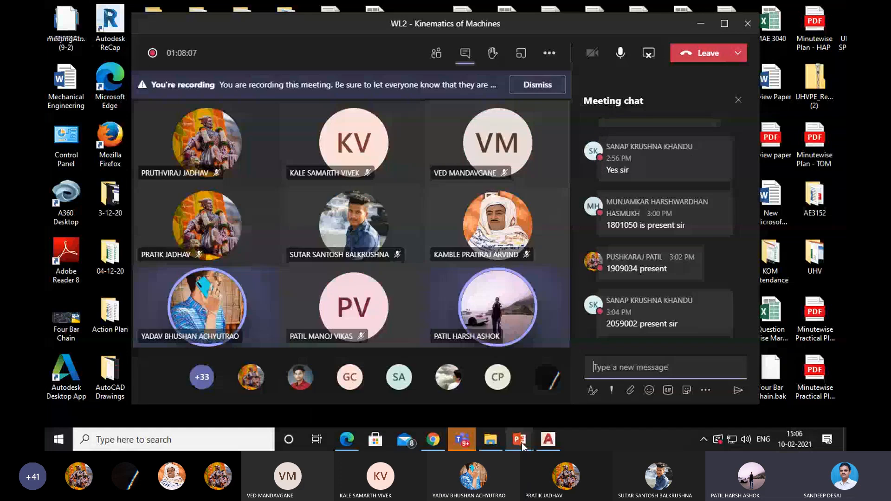
Switch to AutoCAD and draw a 508-unit line sloping at about 35° in the open area above the linkage's upper right.
left_click(548, 439)
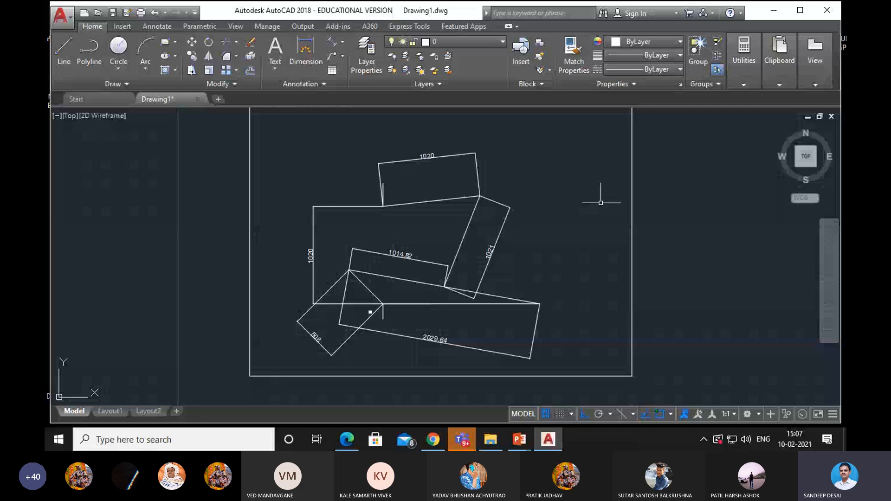
middle_click_drag(525, 151, 525, 180)
right_click(525, 180)
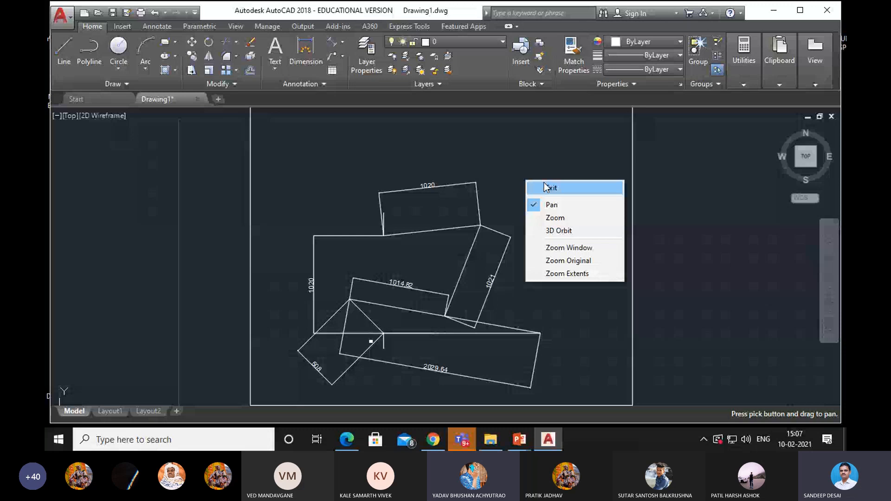
left_click(548, 188)
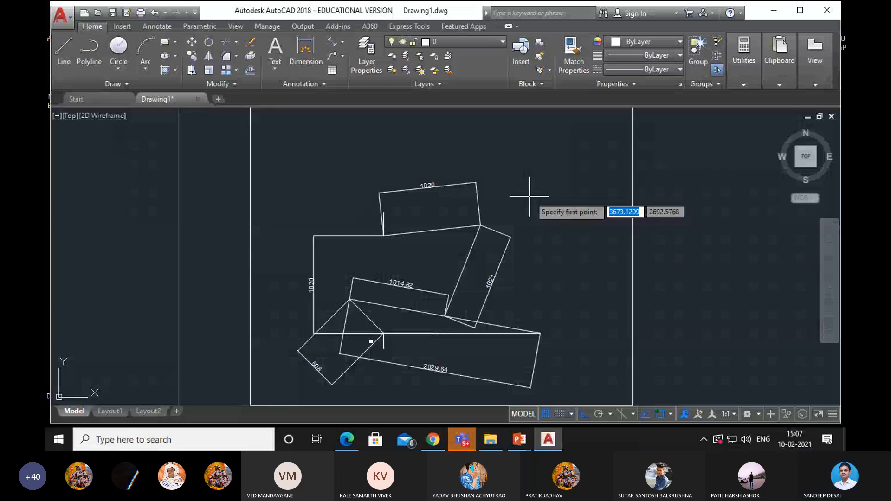
left_click(525, 173)
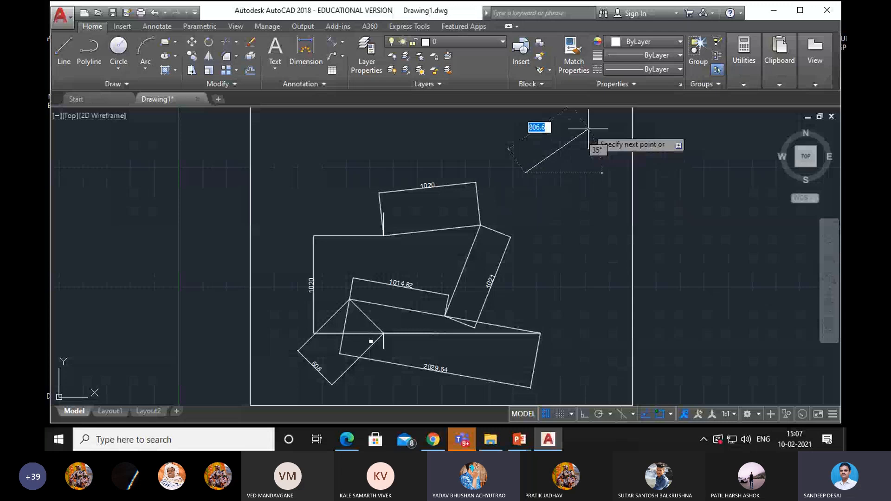
type("5")
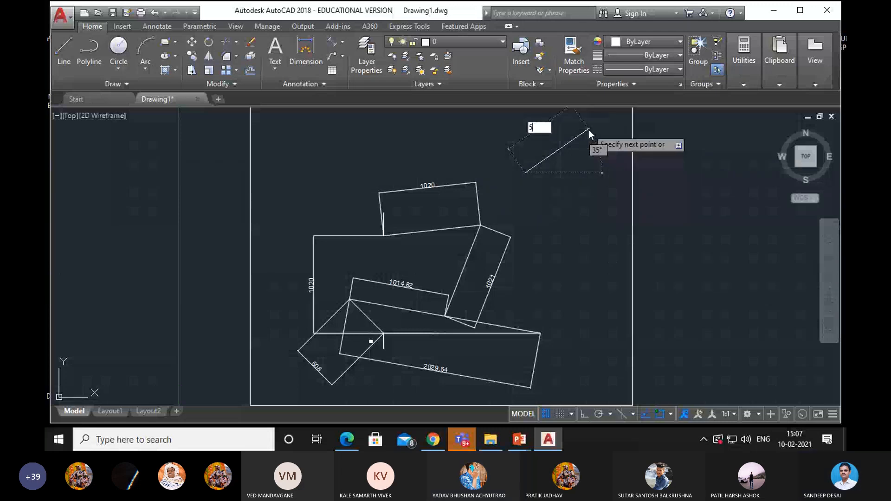
type("08")
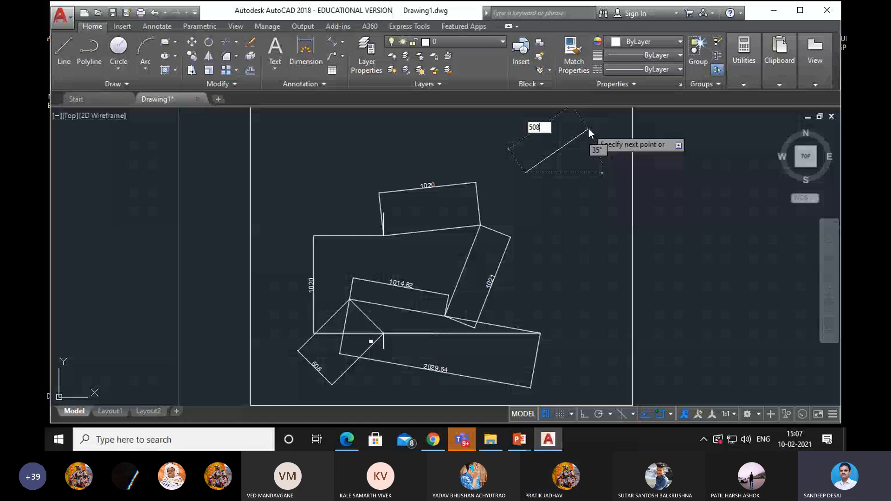
key("Return")
key("Escape")
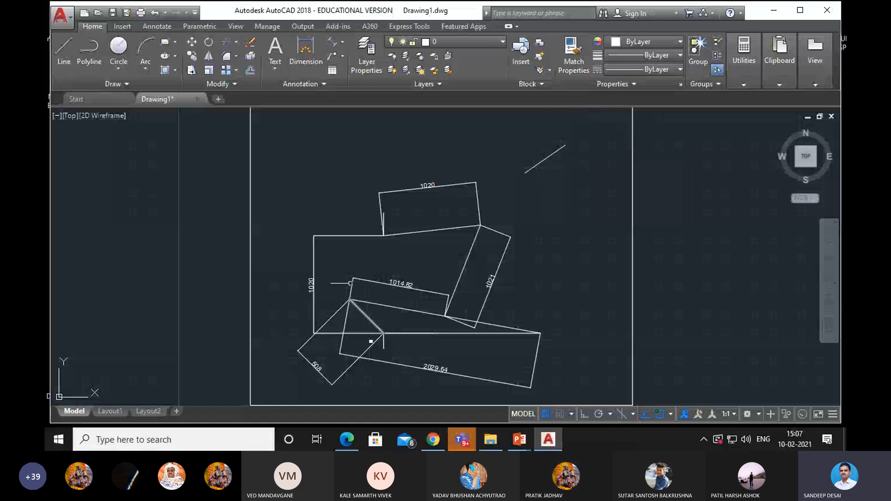
Apply a perpendicular geometric constraint between the short crank line of the linkage and the separate 508-unit line.
left_click(201, 27)
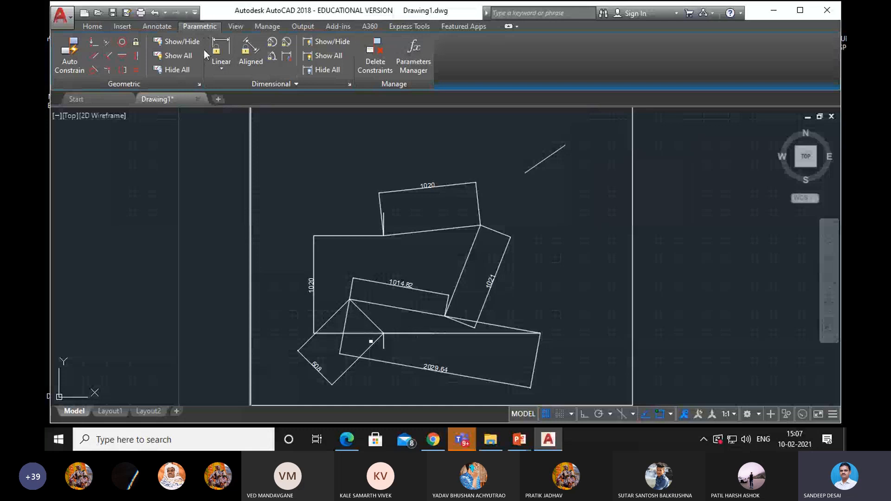
left_click(108, 56)
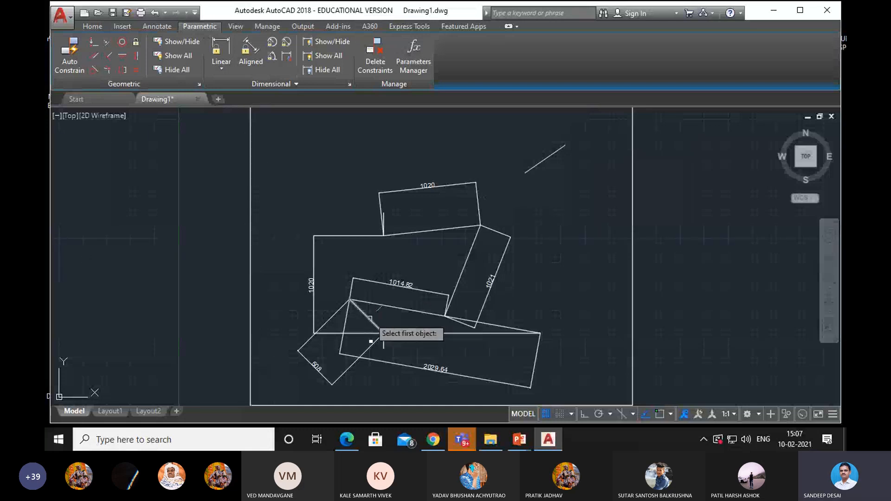
left_click(374, 322)
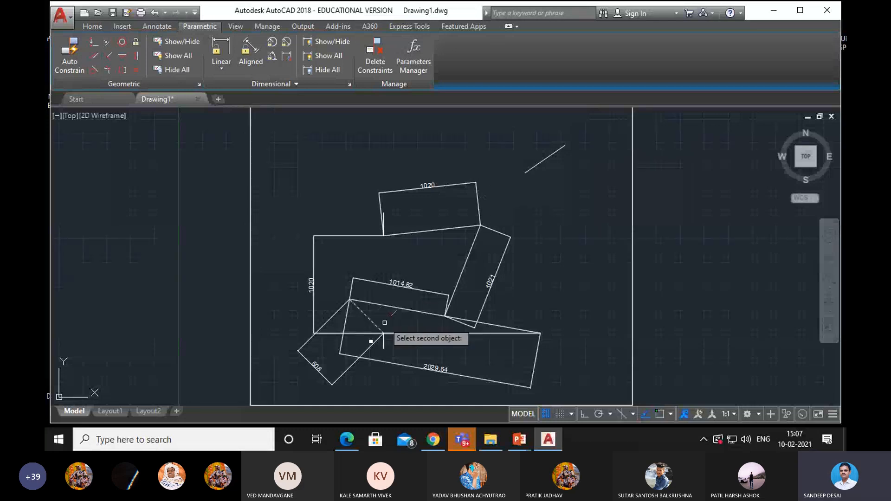
left_click(543, 161)
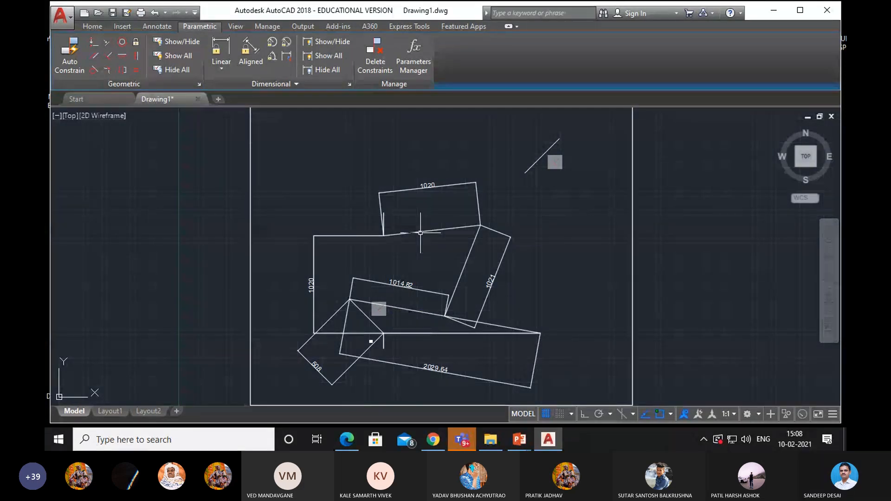
mouse_move(430, 230)
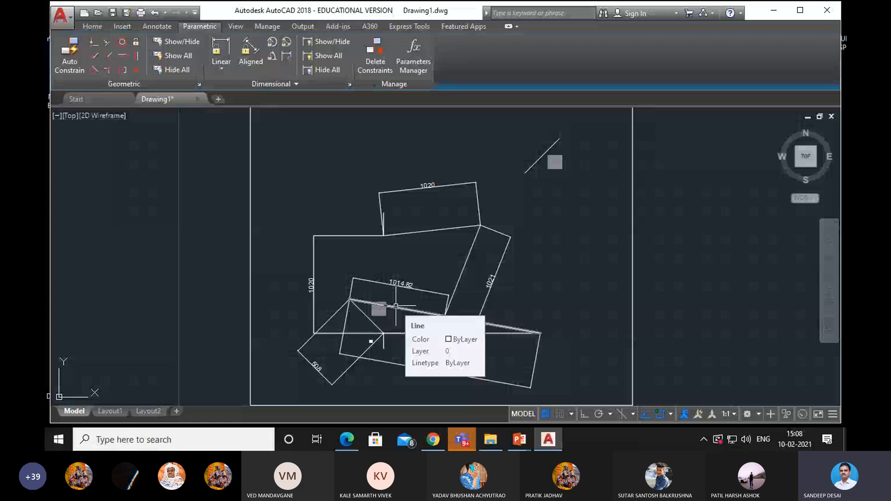
Draw a line about 1119 units long steeply downward from the upper end of the 508-unit line.
left_click(92, 27)
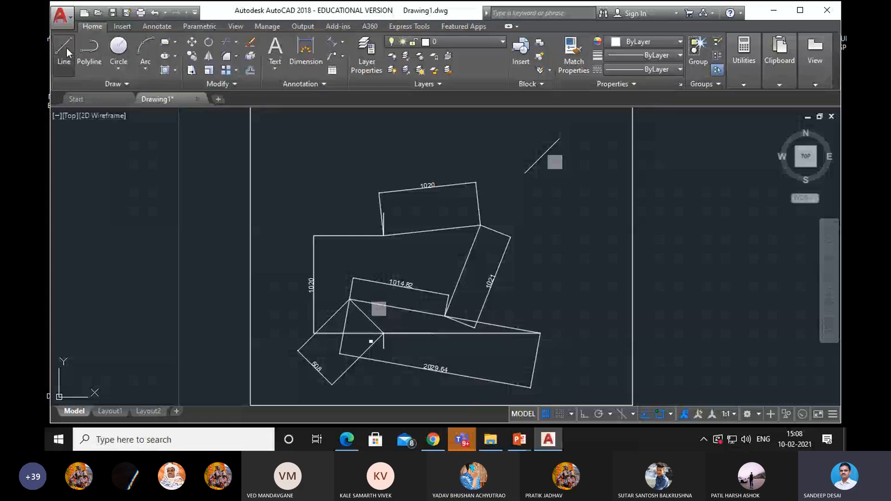
left_click(65, 49)
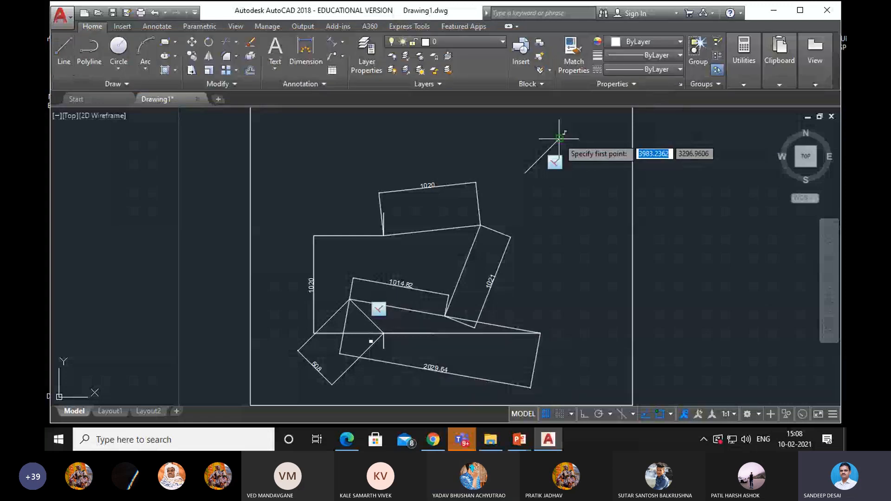
left_click(560, 138)
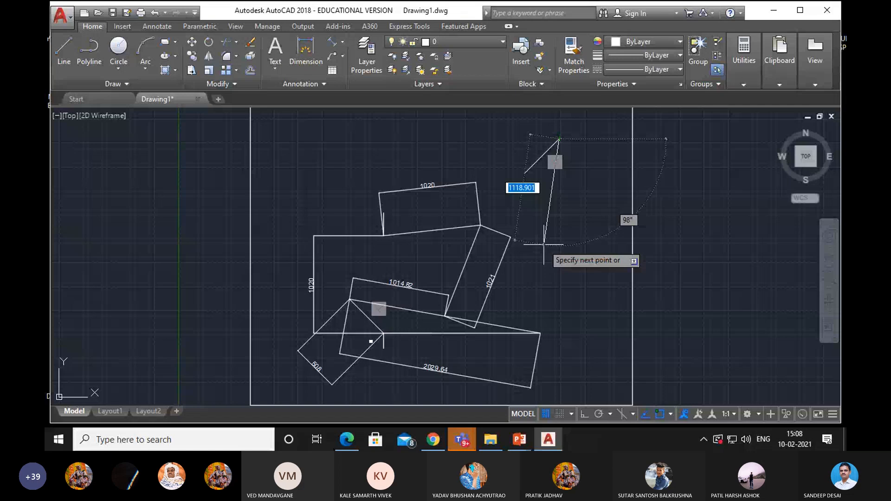
left_click(544, 245)
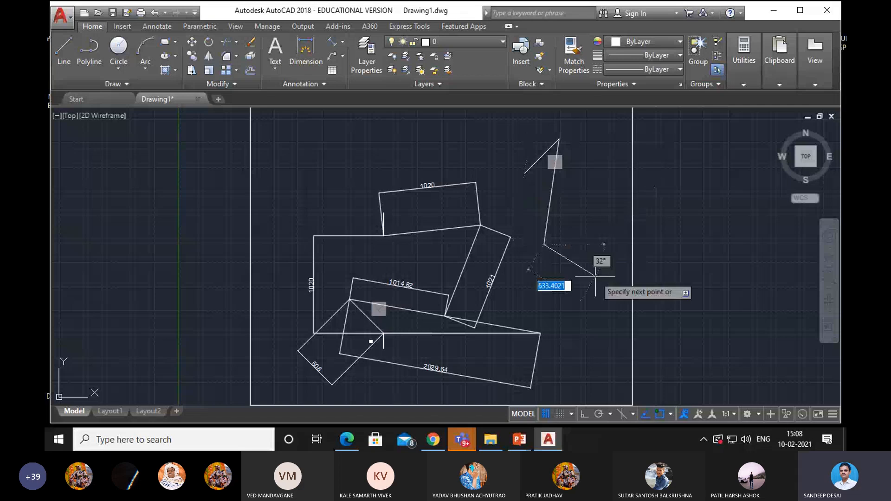
key("Escape")
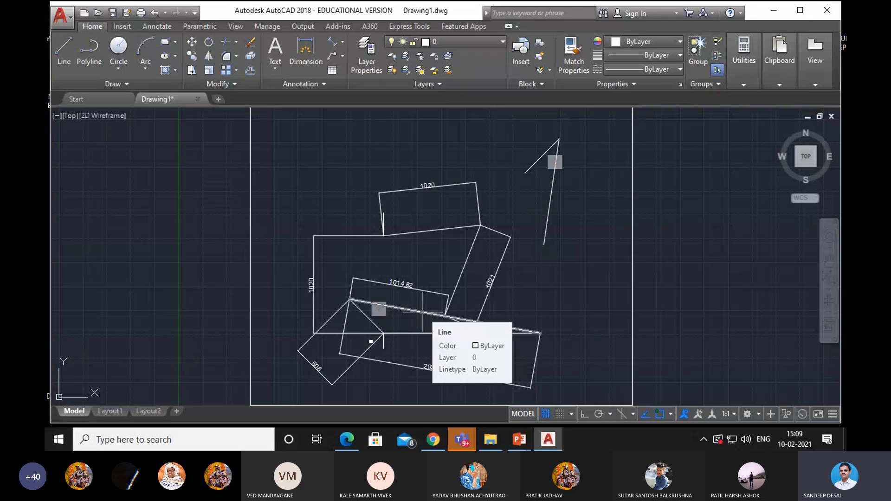
Try to constrain the new steep line perpendicular to the 2029.64 link, and undo both the constraint and the line.
left_click(210, 30)
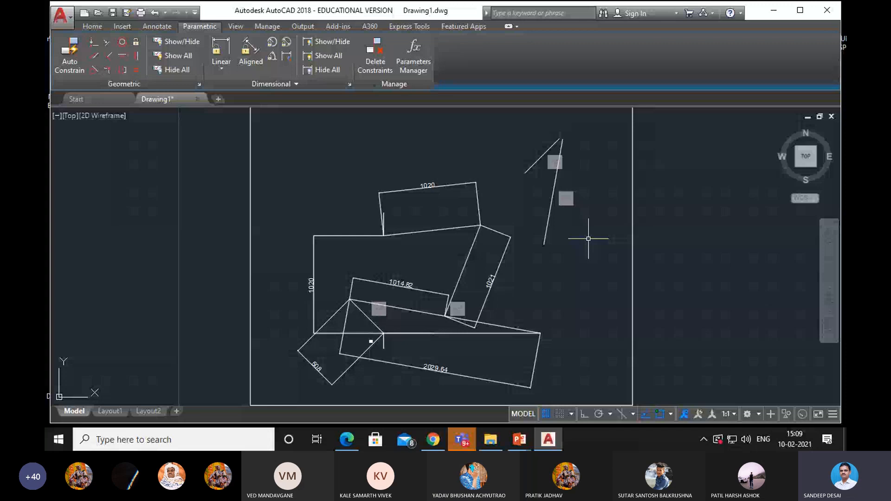
key("ctrl+z")
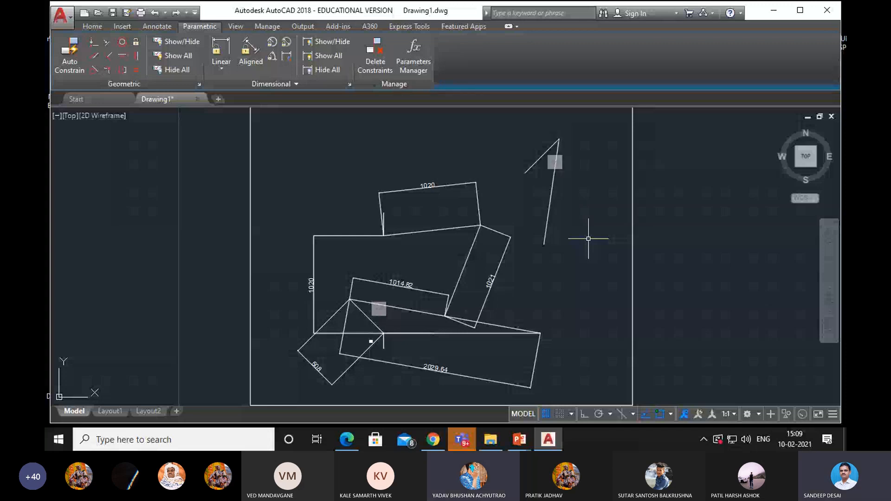
key("ctrl+z")
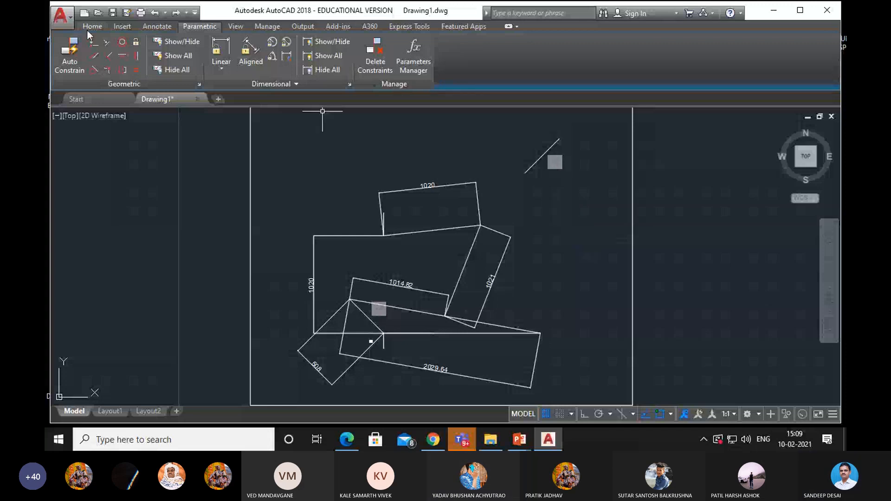
Draw a long line steeply downward from the upper end of the 508-unit line, reaching roughly the level of the 1021 dimension text.
left_click(91, 27)
left_click(65, 56)
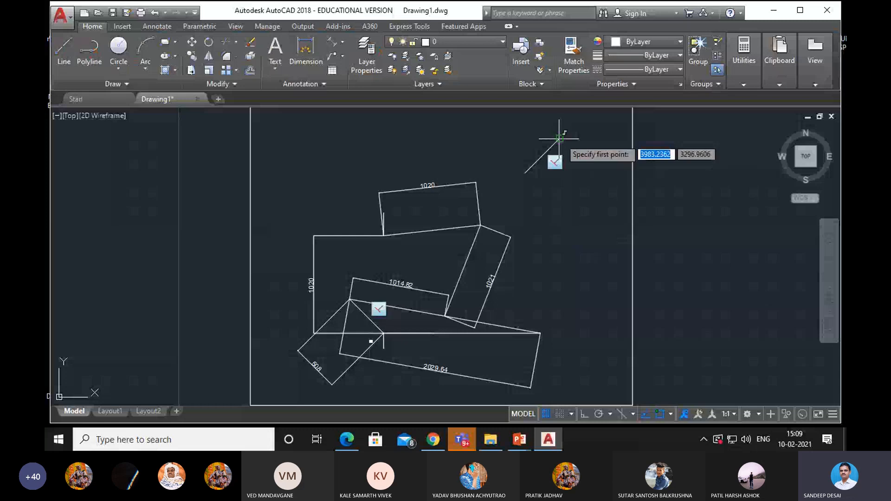
left_click(560, 138)
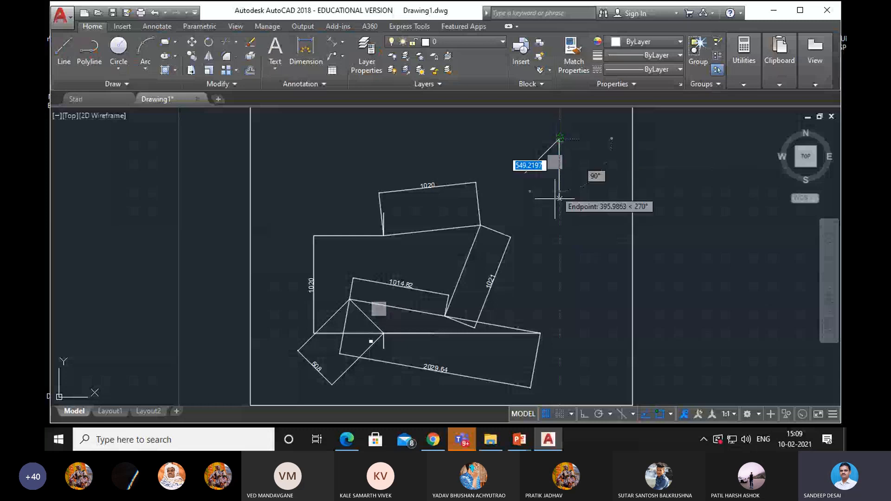
left_click(537, 286)
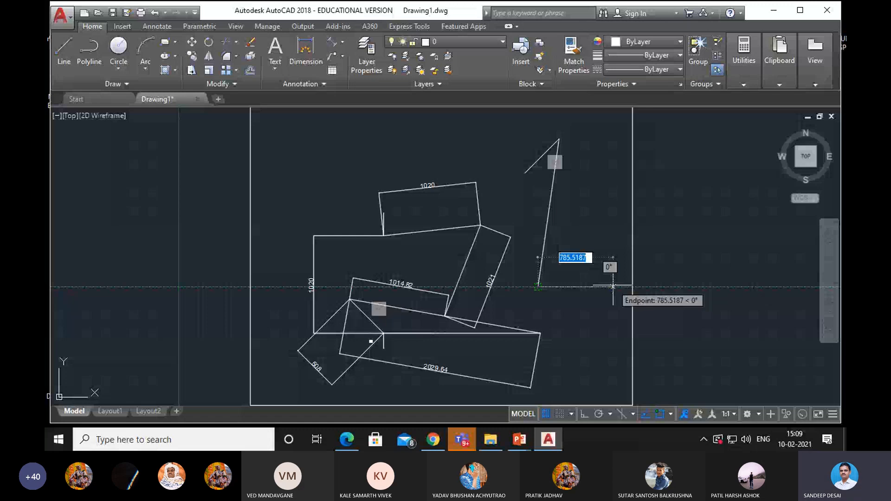
Apply a perpendicular geometric constraint between the 2029.64 link and the long steep line.
left_click(200, 26)
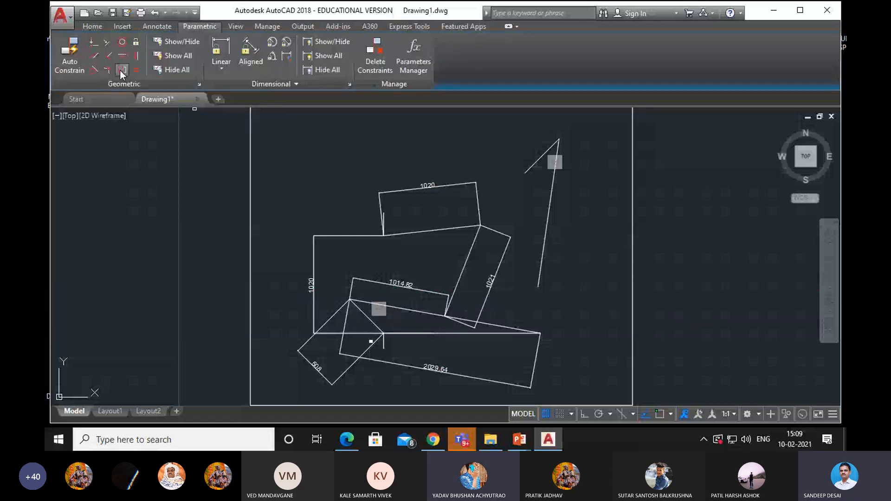
left_click(120, 70)
left_click(398, 309)
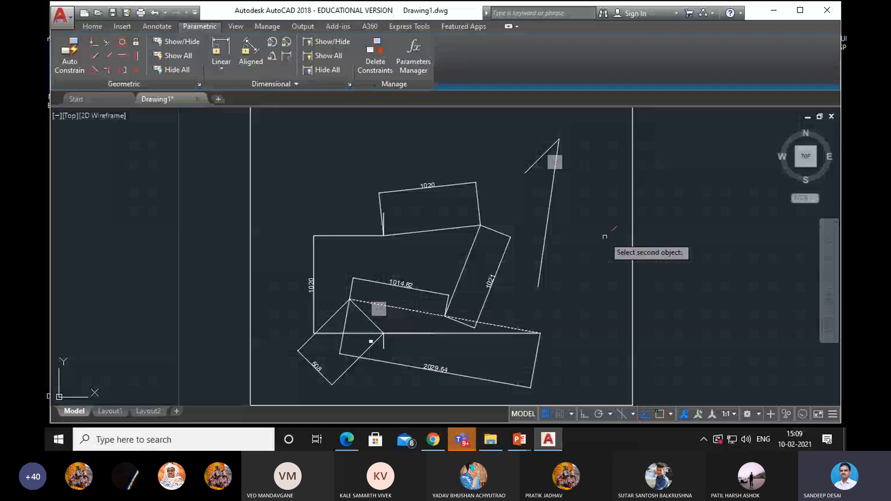
left_click(553, 183)
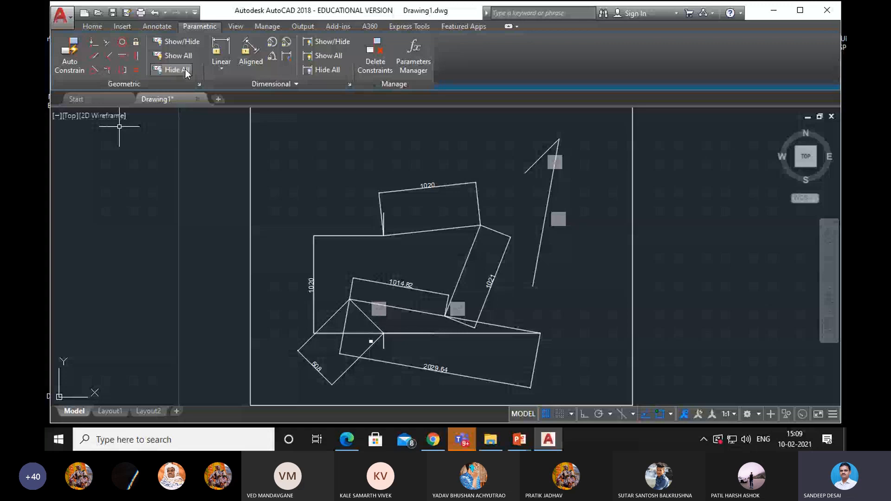
Add the multiline text label O2 just below and beside the crank's lower pivot.
left_click(92, 27)
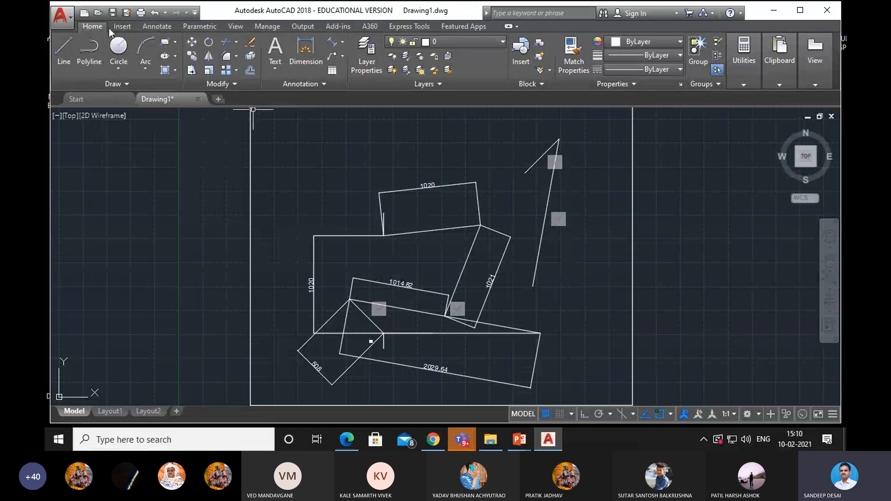
left_click(203, 27)
left_click(157, 27)
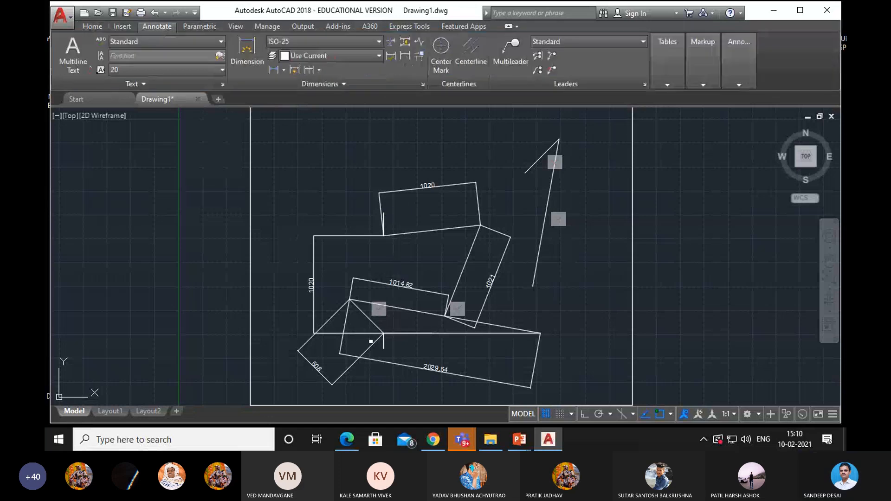
left_click(90, 67)
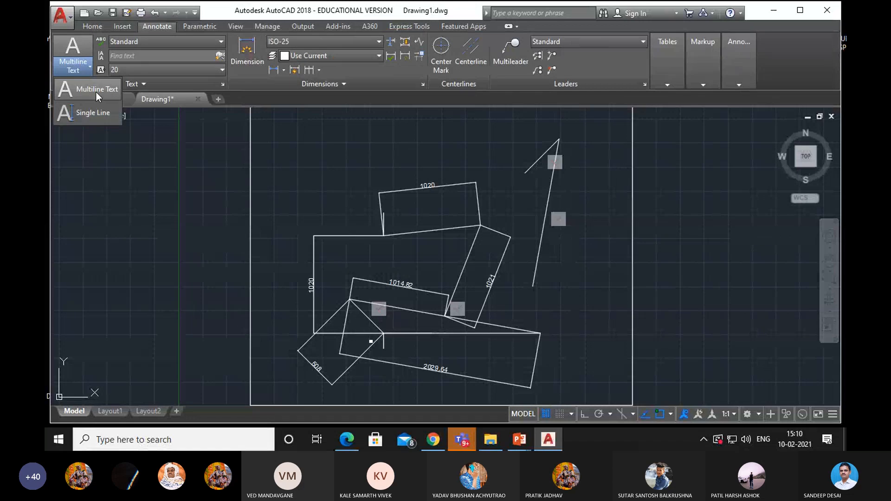
left_click(96, 91)
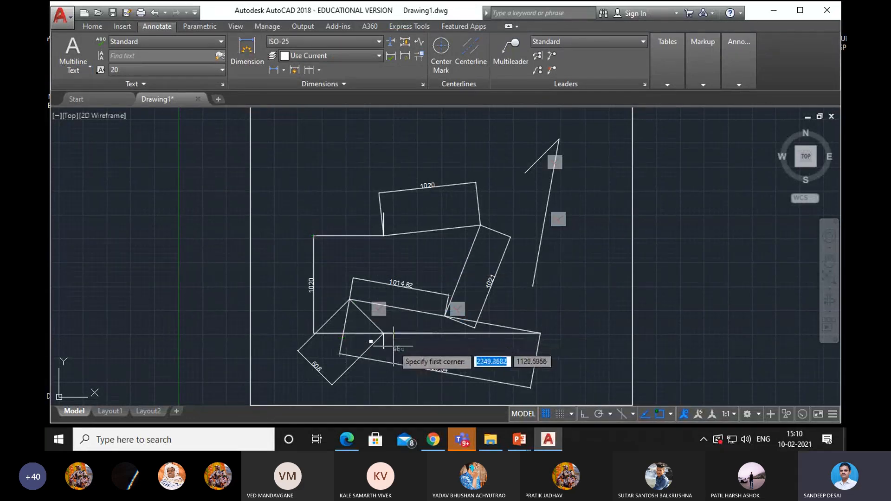
left_click(393, 342)
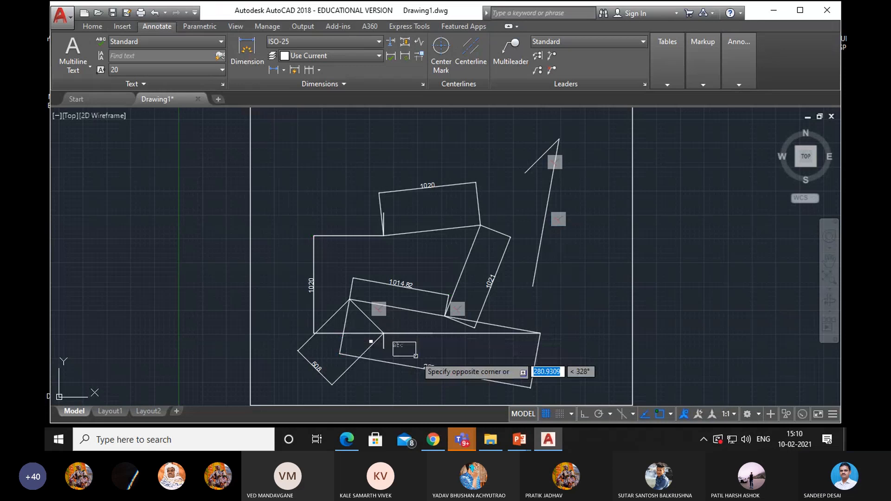
left_click(416, 356)
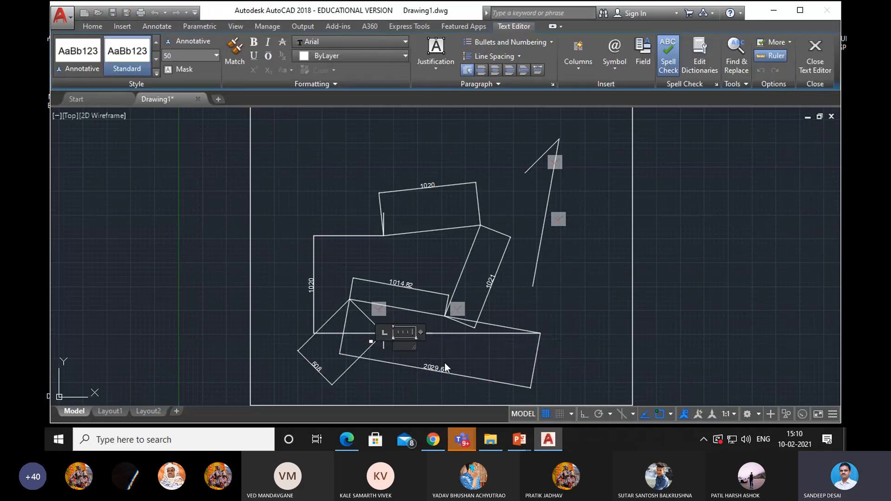
type("o2")
key("BackSpace")
key("BackSpace")
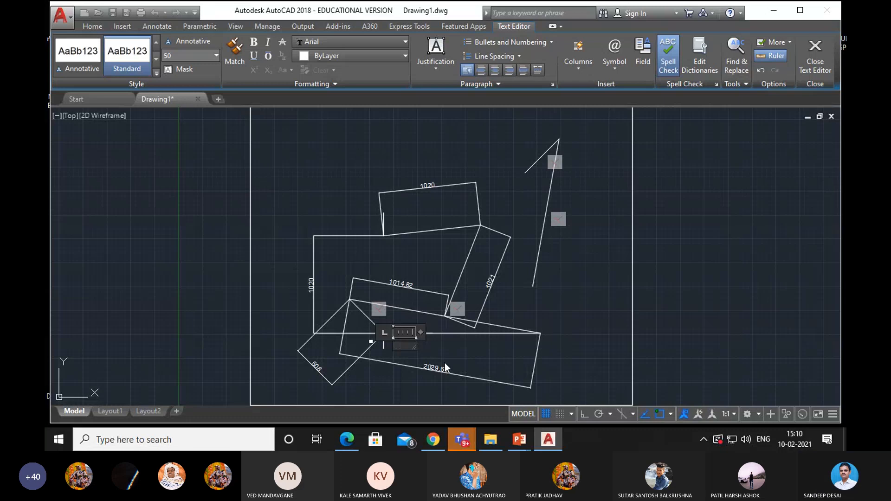
type("02")
left_click(440, 358)
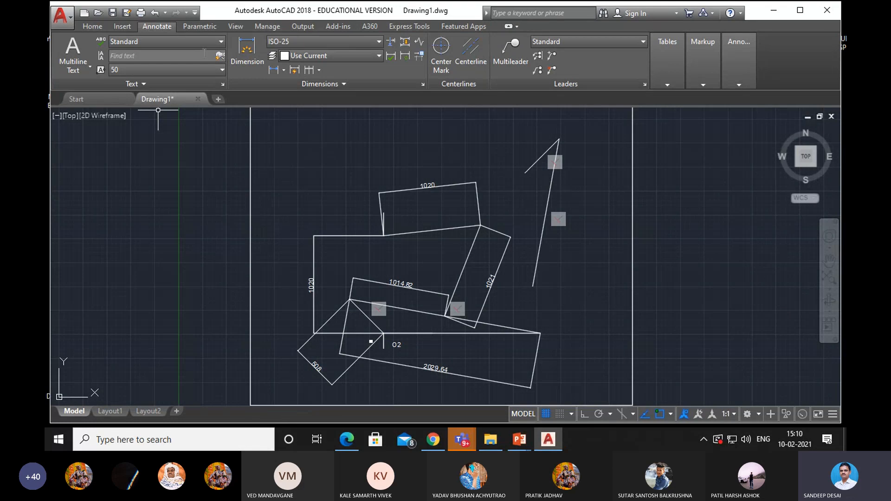
Add the multiline text label A above the crank's upper end, beside the vertical 1020 dimension.
left_click(90, 67)
left_click(94, 88)
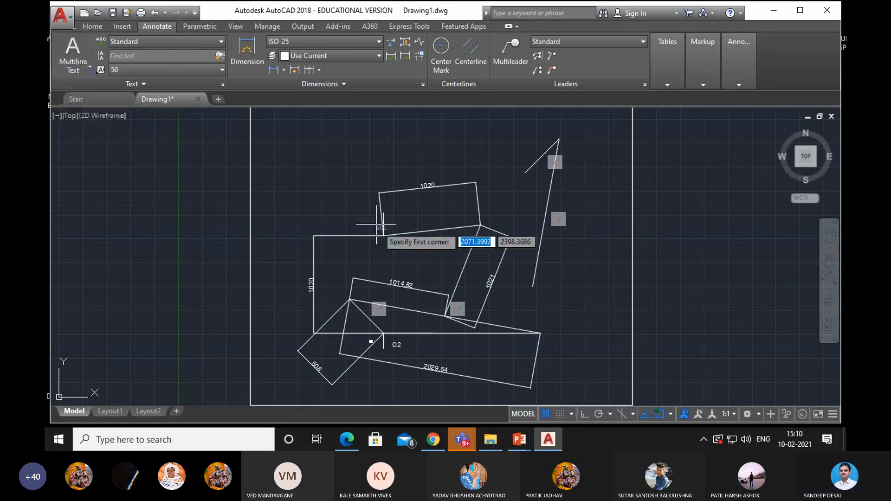
left_click(322, 285)
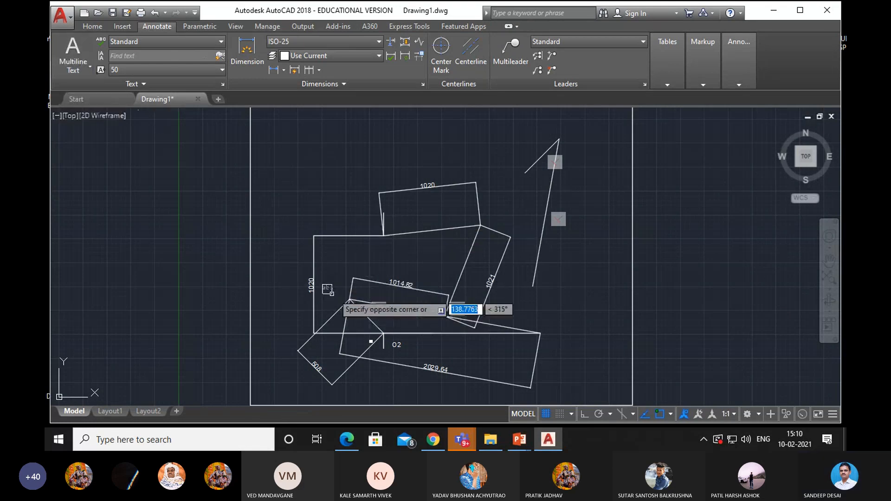
left_click(344, 298)
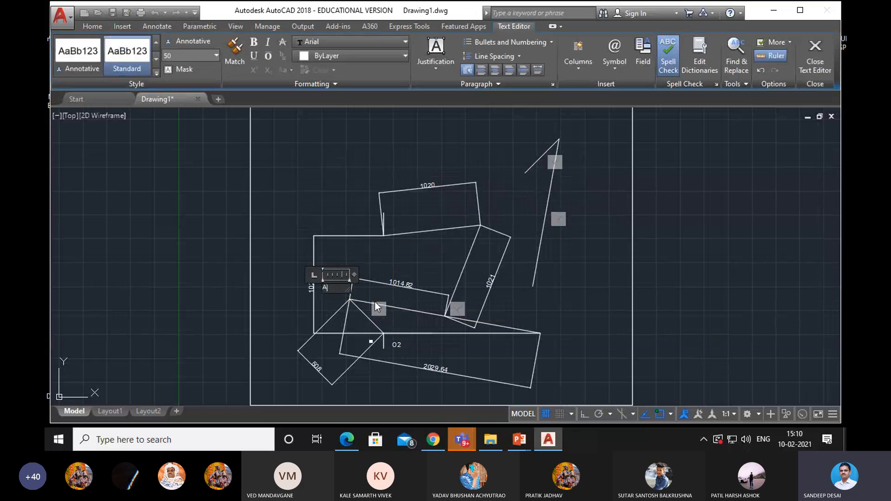
left_click(440, 279)
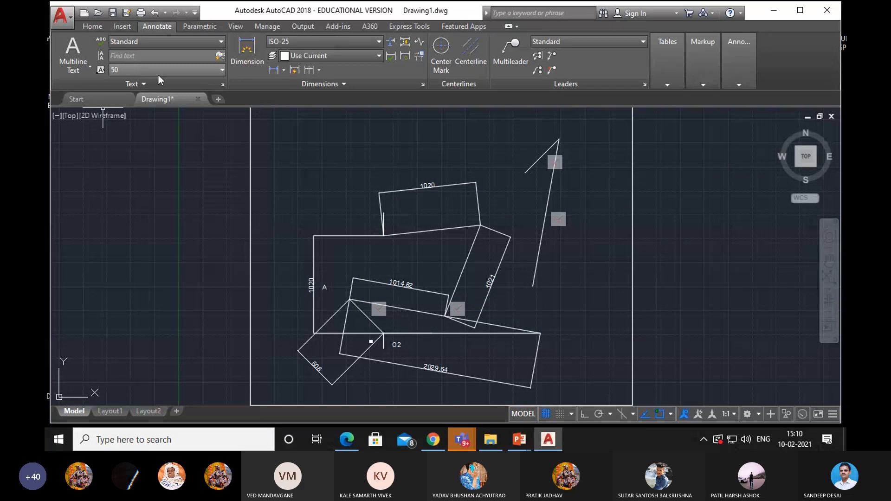
Add the multiline text label C and position it just below the lower end of the 1021 link.
left_click(90, 65)
left_click(91, 90)
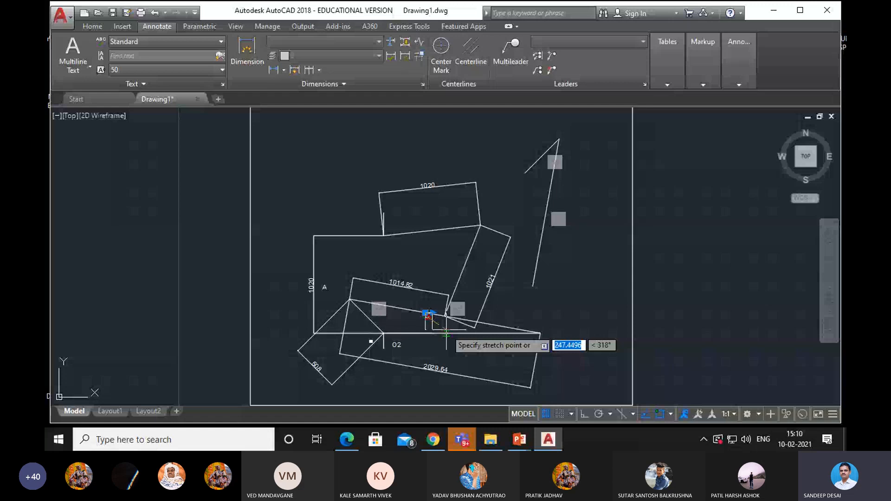
key("Escape")
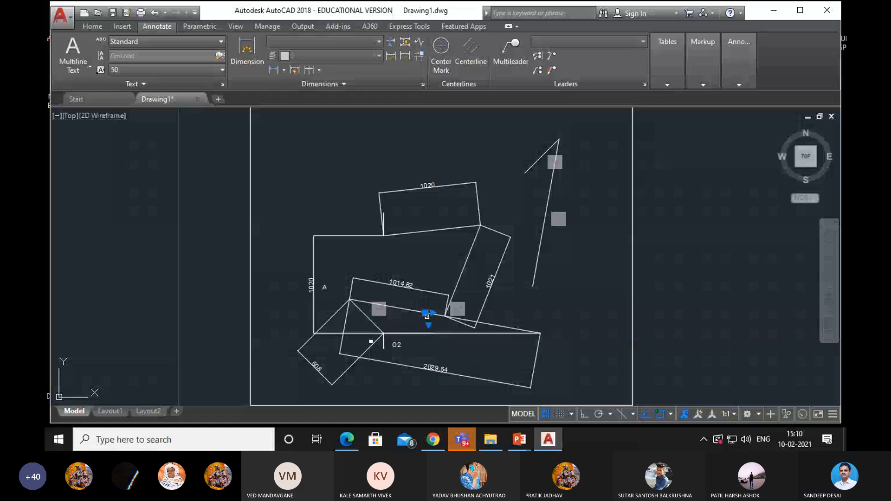
left_click_drag(425, 314, 444, 323)
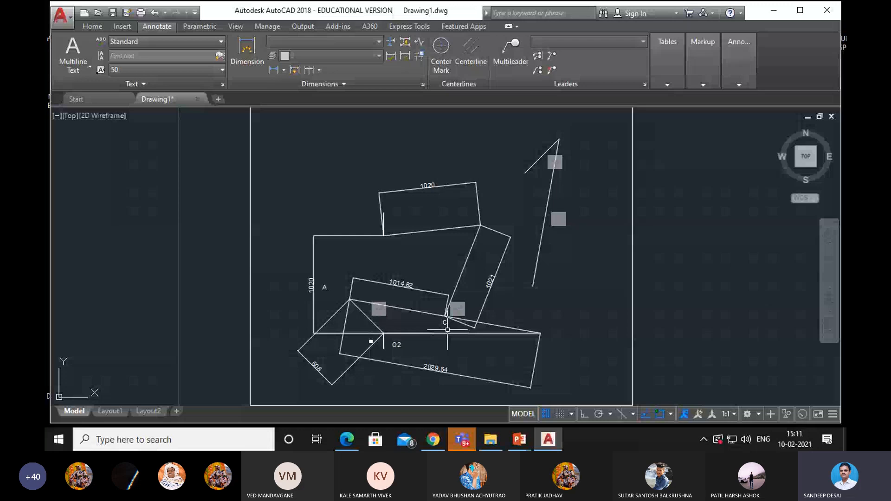
Move the label A right next to the crank's upper end.
left_click(324, 286)
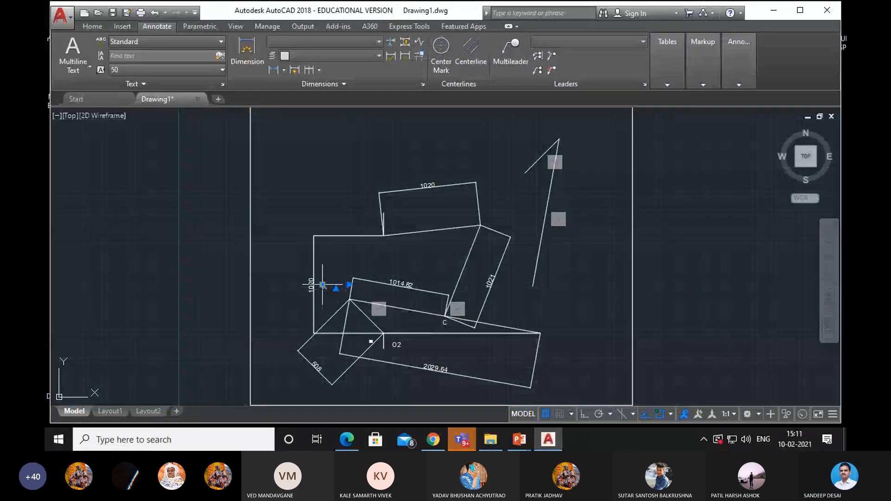
left_click(322, 284)
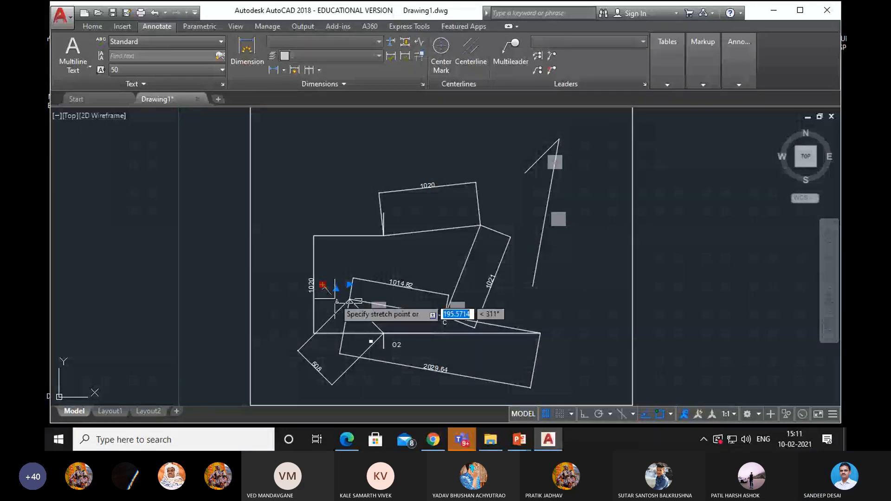
left_click(342, 295)
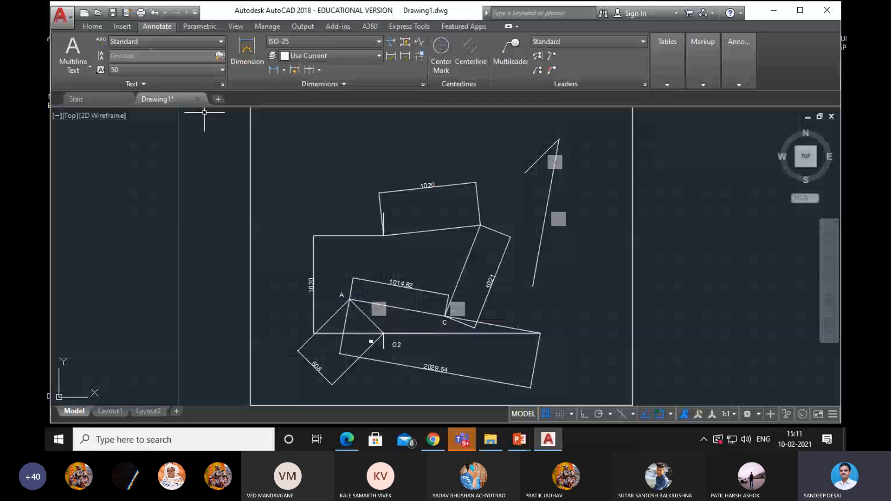
Add the multiline text label O1 just below the upper fixed pivot.
left_click(89, 67)
left_click(94, 94)
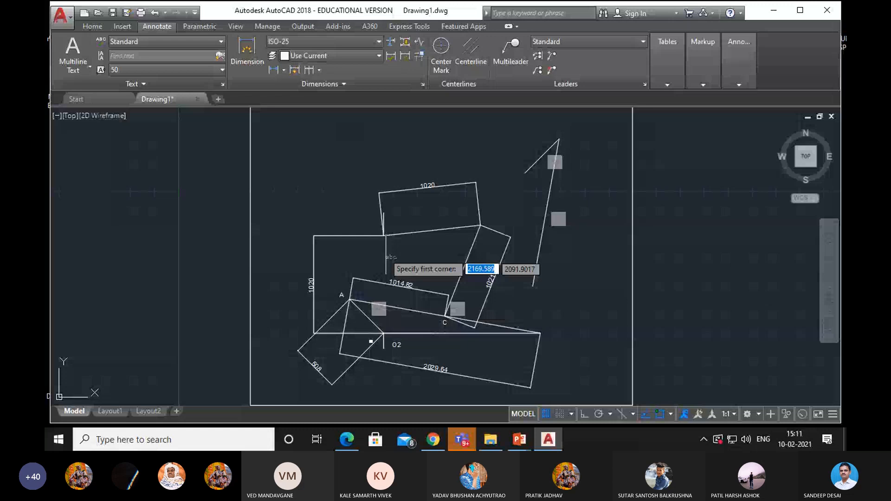
left_click(385, 254)
left_click(363, 243)
type("O1")
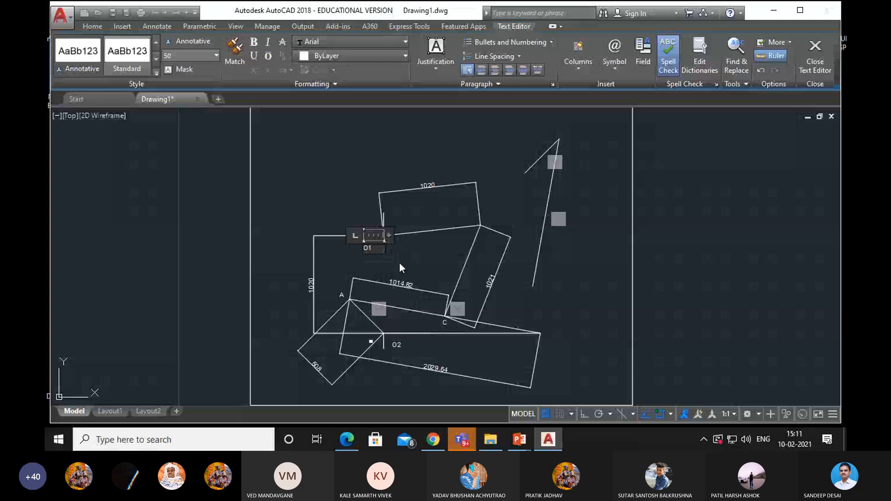
left_click(399, 264)
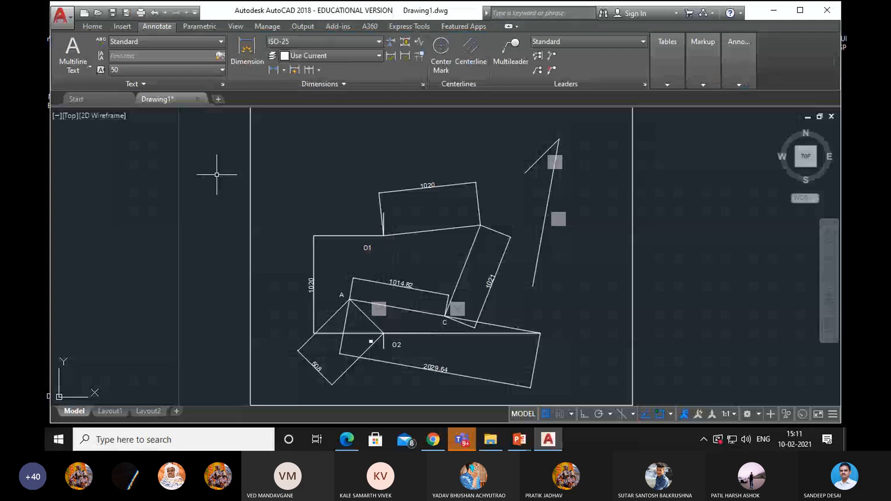
Move the label C to the far right end of the 2029.64 link.
left_click(444, 322)
left_click(444, 320)
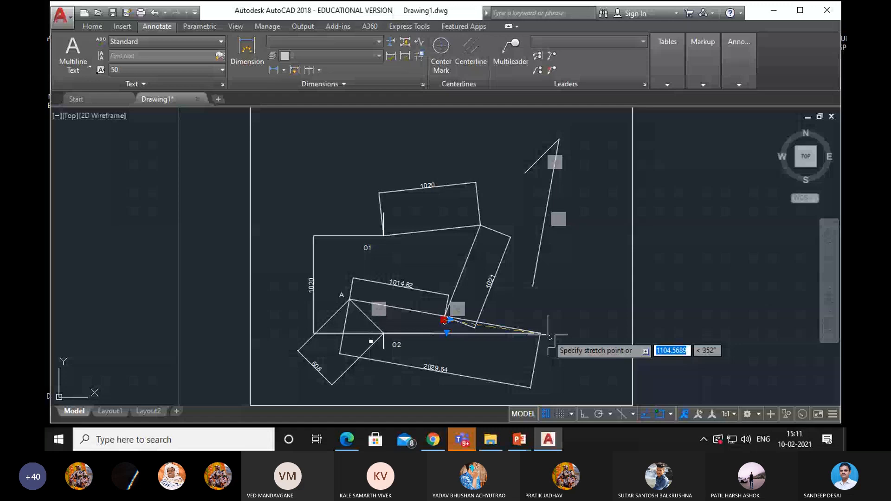
left_click(548, 334)
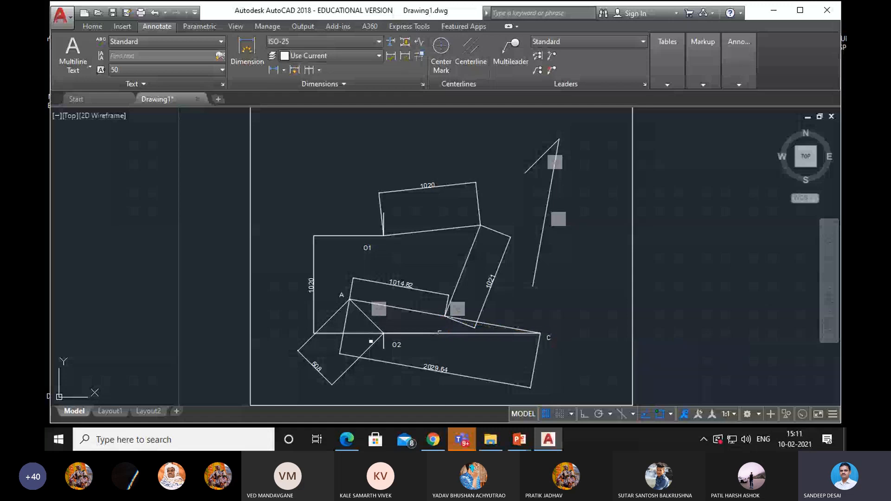
Add the multiline text label B and move it directly beneath the joint at the lower end of the 1021 link.
left_click(90, 67)
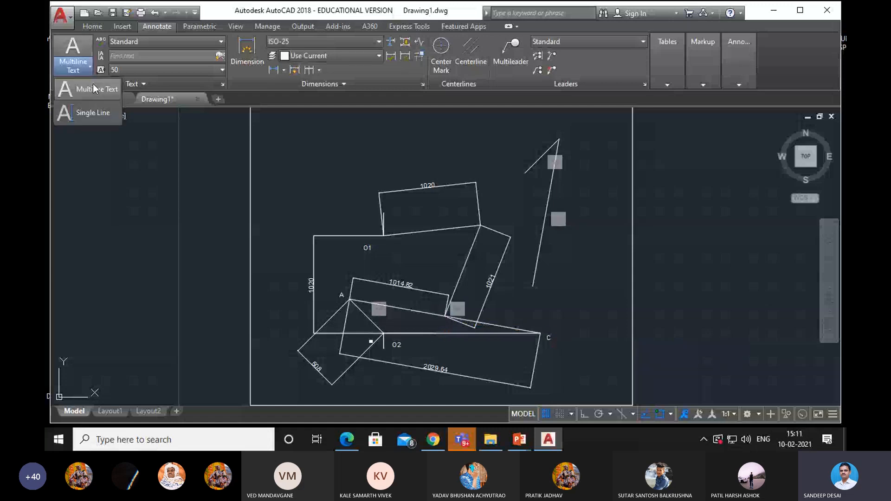
left_click(91, 87)
left_click(427, 322)
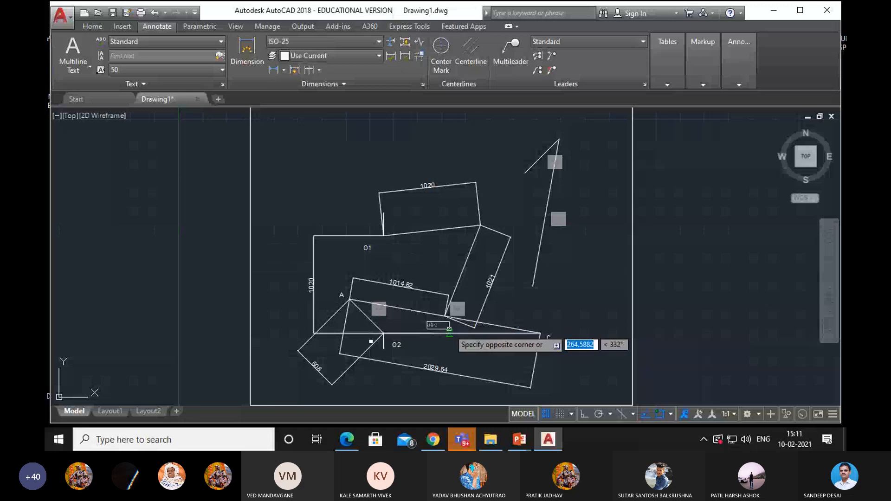
left_click(447, 340)
type("B")
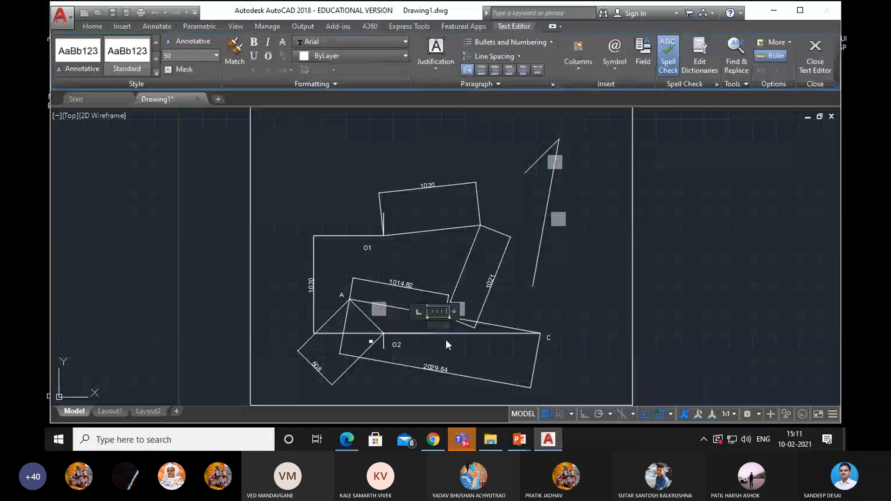
left_click(443, 340)
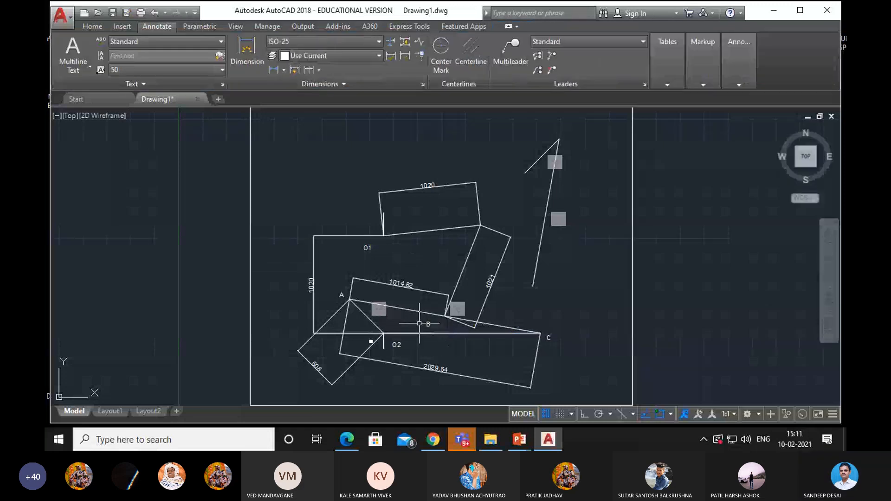
left_click(426, 323)
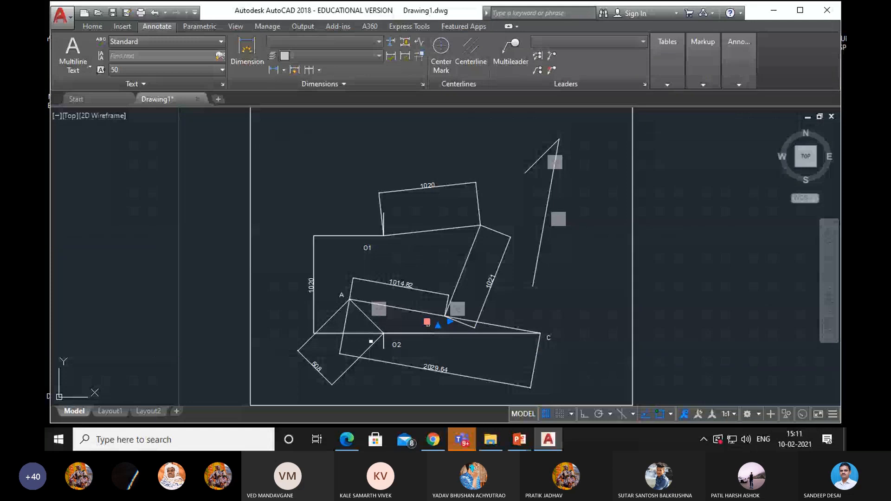
left_click(443, 325)
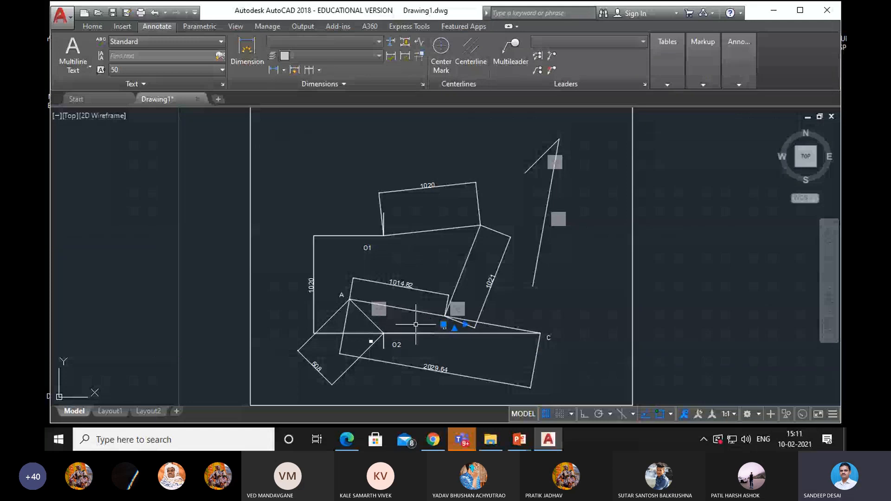
key("Escape")
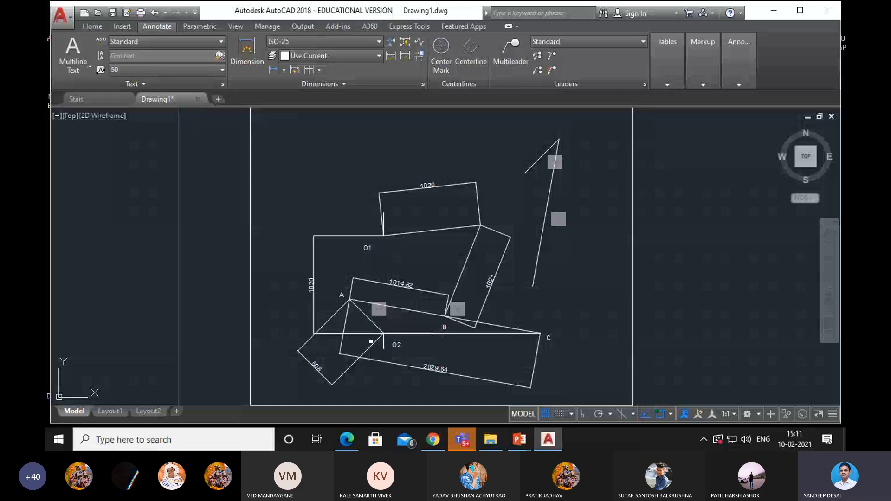
Label the joint at the upper end of the 1021 link D, positioning the text just above the joint.
left_click(488, 210)
left_click(488, 210)
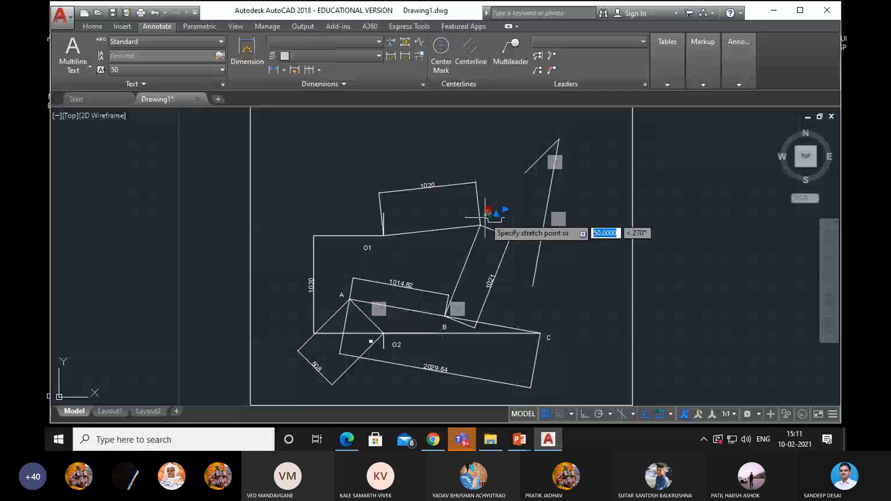
key("Escape")
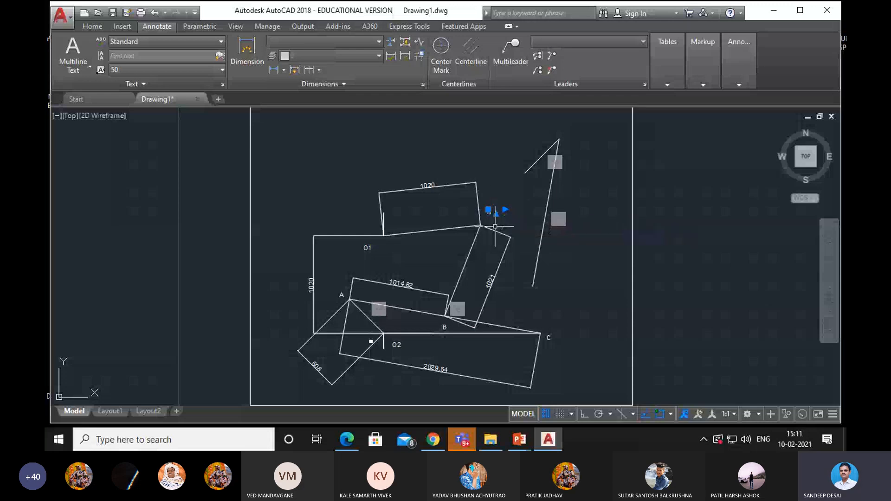
key("Escape")
left_click(488, 210)
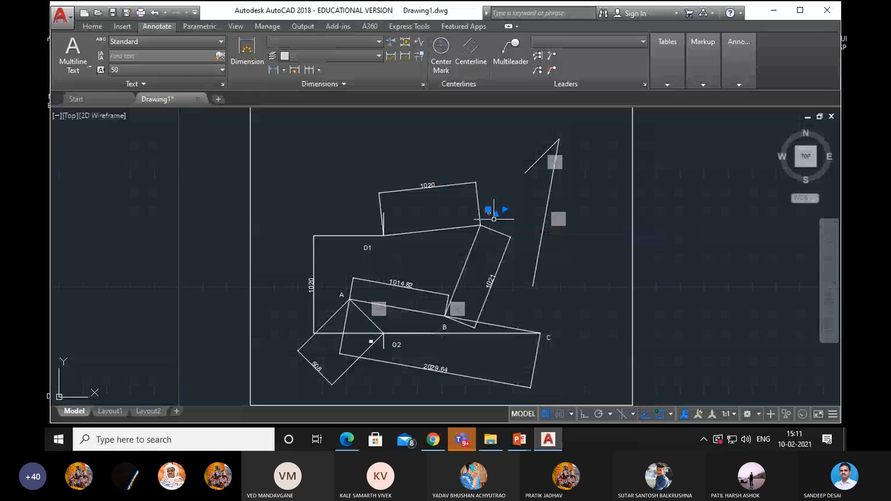
left_click(488, 209)
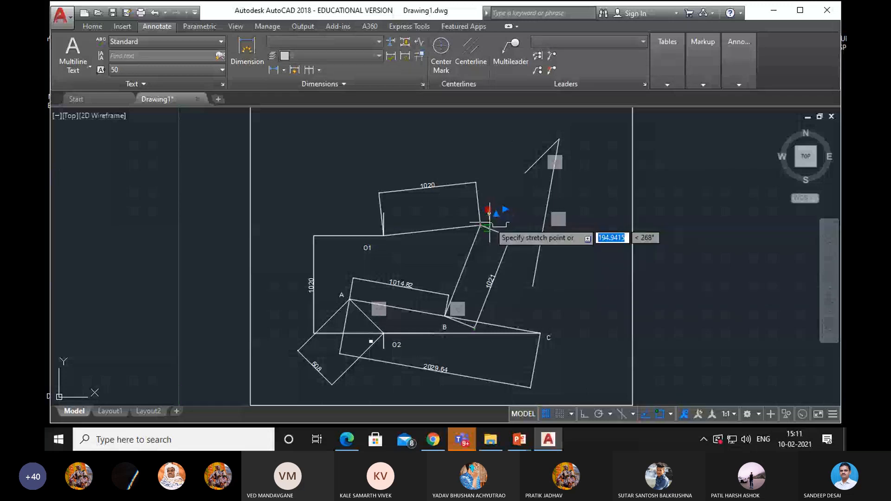
left_click(490, 220)
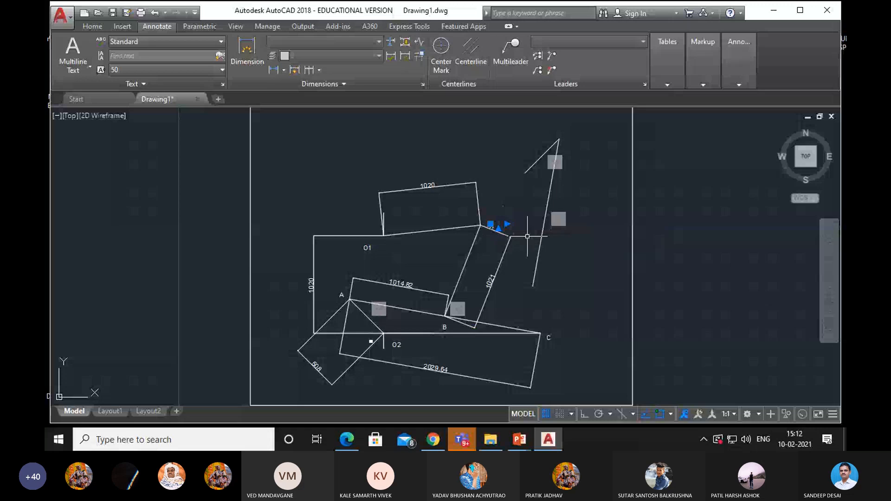
key("Escape")
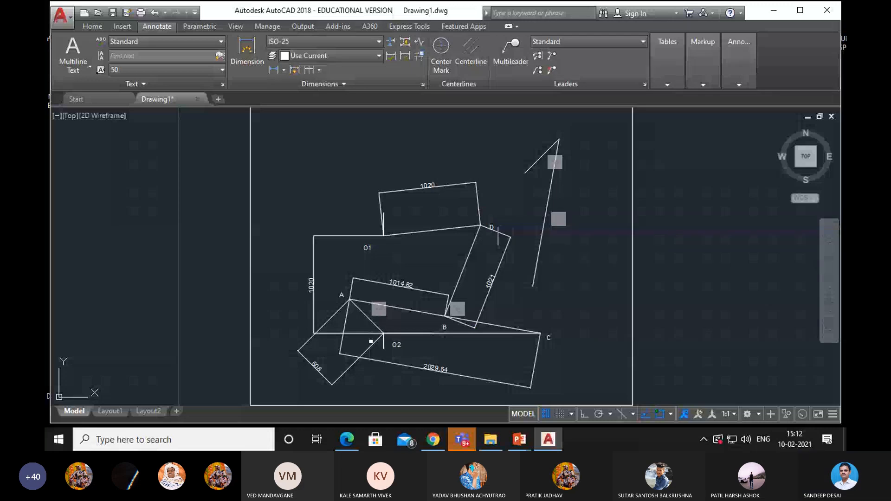
left_click(493, 228)
left_click(489, 223)
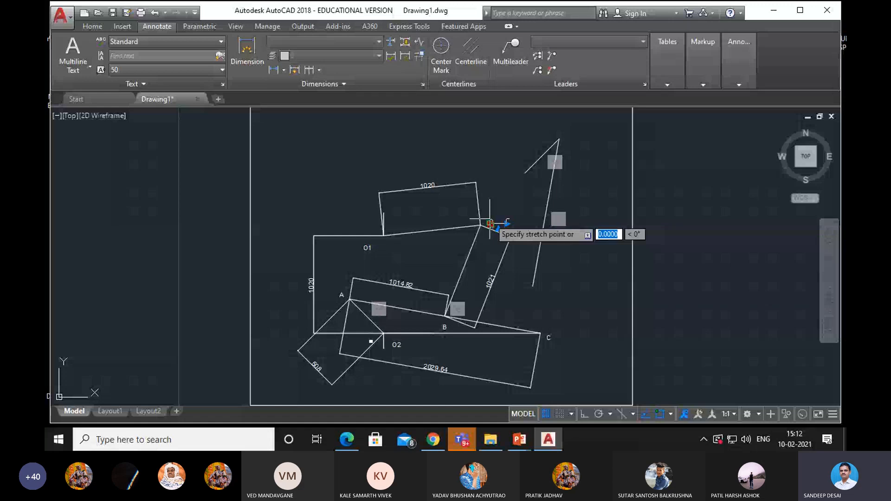
key("Escape")
key("Escape")
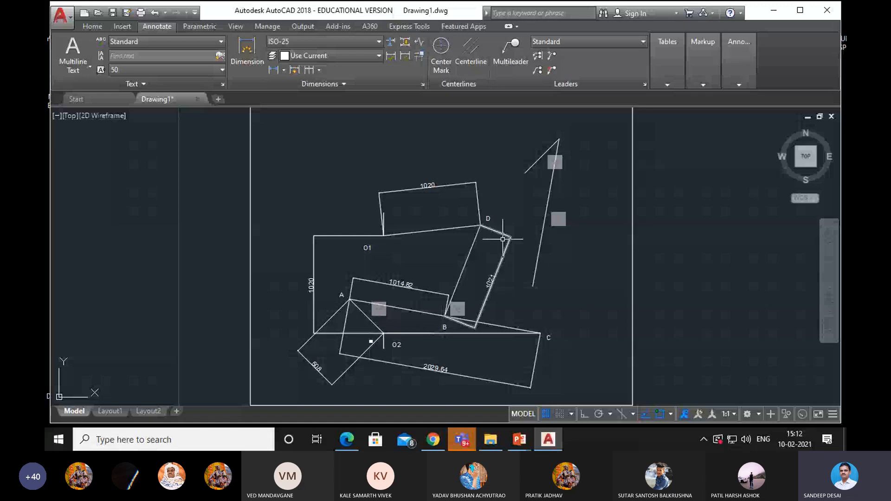
Move the label O1 directly beneath the upper fixed pivot.
left_click(363, 245)
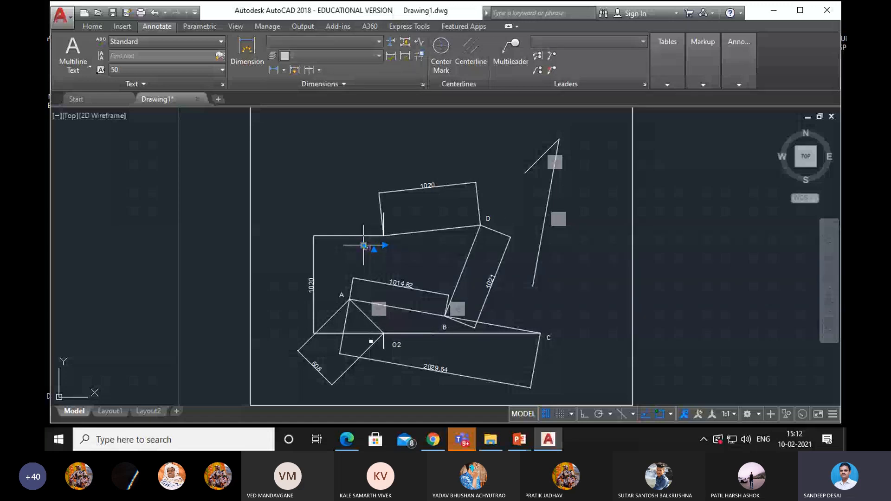
left_click(364, 245)
left_click(384, 246)
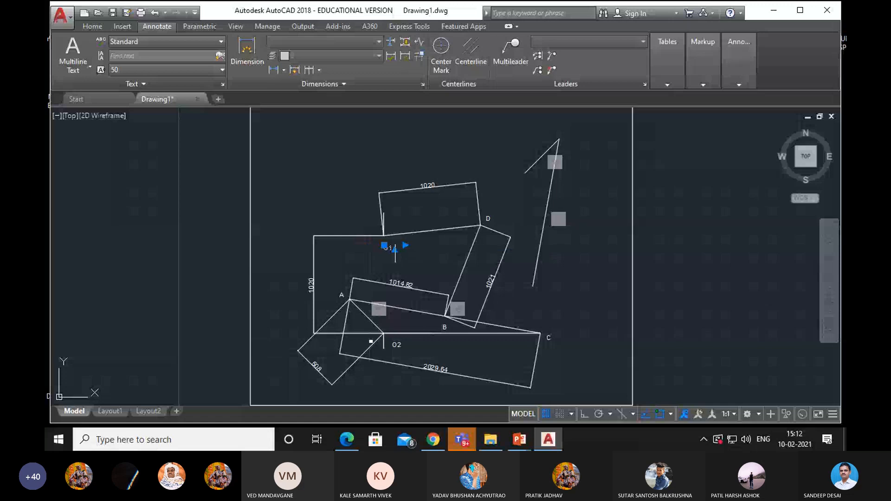
left_click(408, 262)
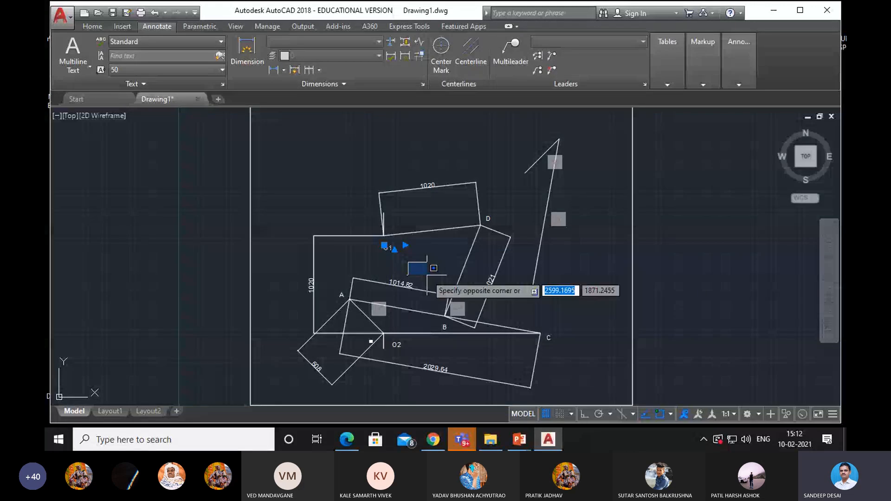
key("Escape")
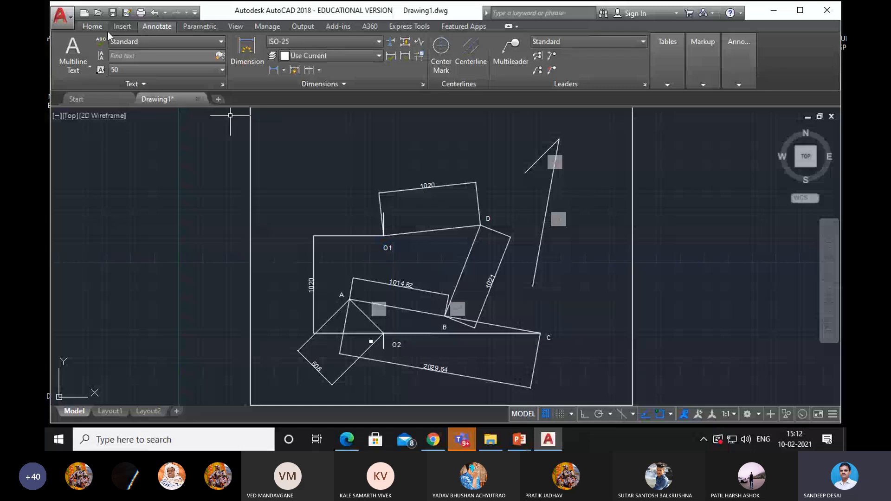
Add the multiline text label "o1, o2" near the lower end of the velocity diagram's short line.
left_click(91, 68)
left_click(93, 94)
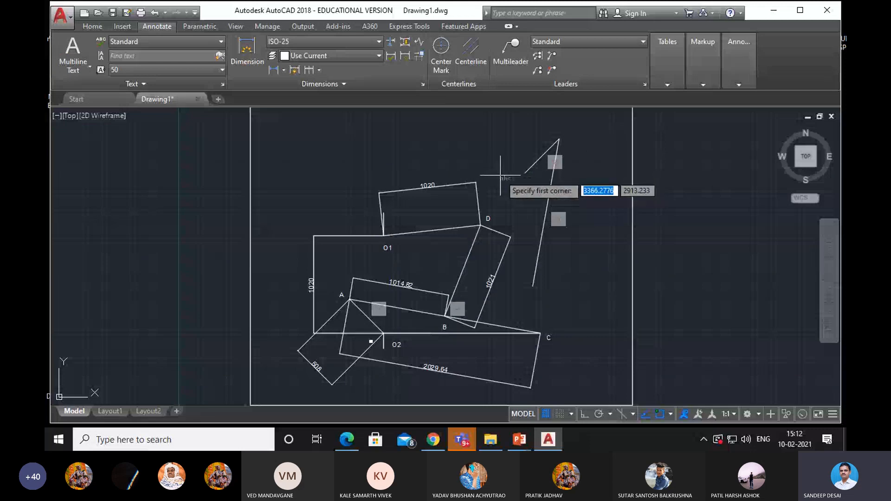
left_click(493, 159)
left_click(515, 170)
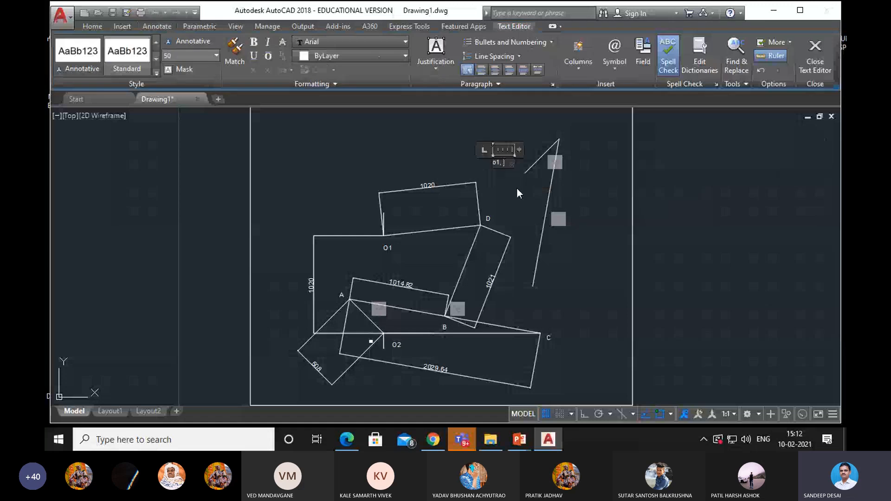
type("o1, o2")
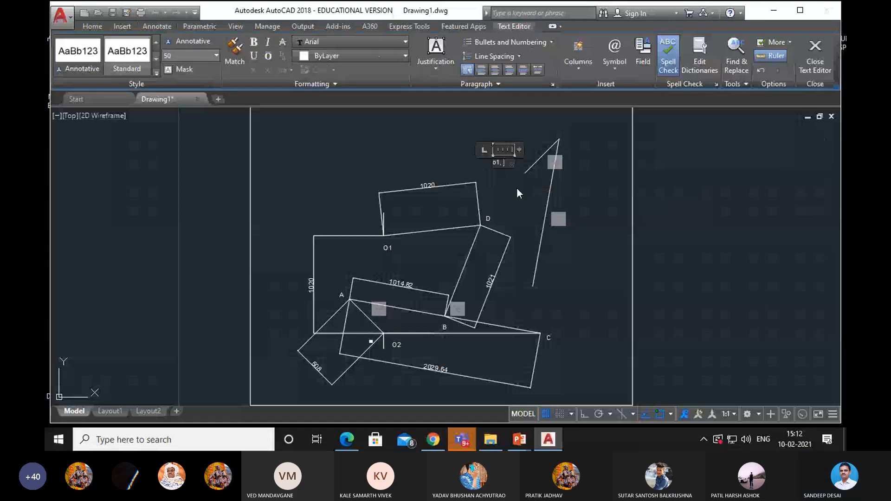
left_click(517, 188)
Move the "o1, o2" label slightly right and down, just beside the short velocity line's lower end.
left_click(504, 162)
left_click(493, 160)
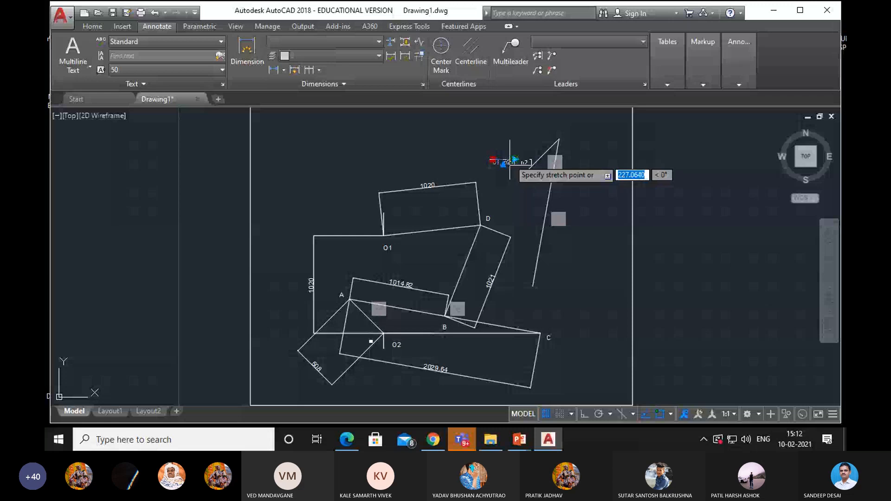
left_click(504, 163)
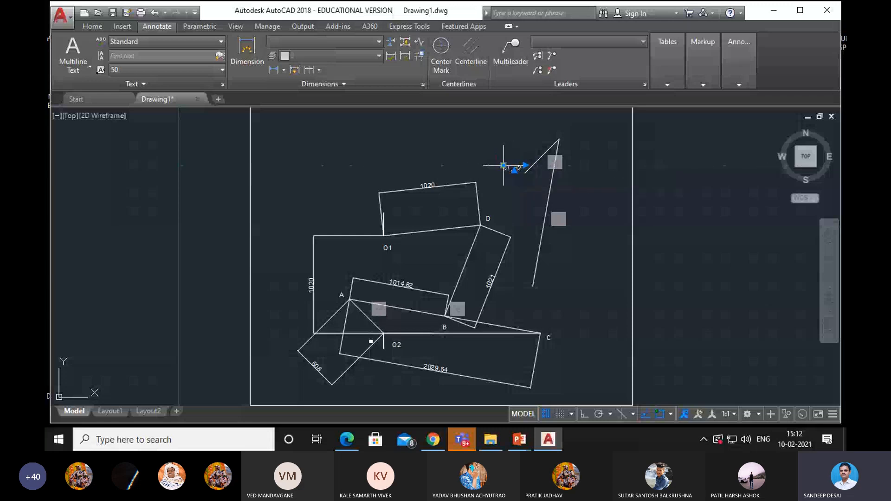
key("Escape")
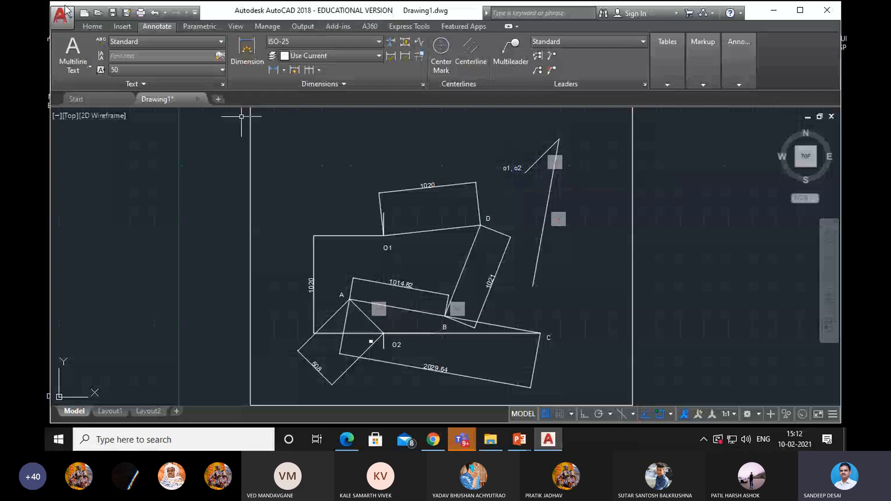
Add the multiline text label "a" just above the upper vertex where the two velocity lines meet.
left_click(90, 66)
left_click(88, 86)
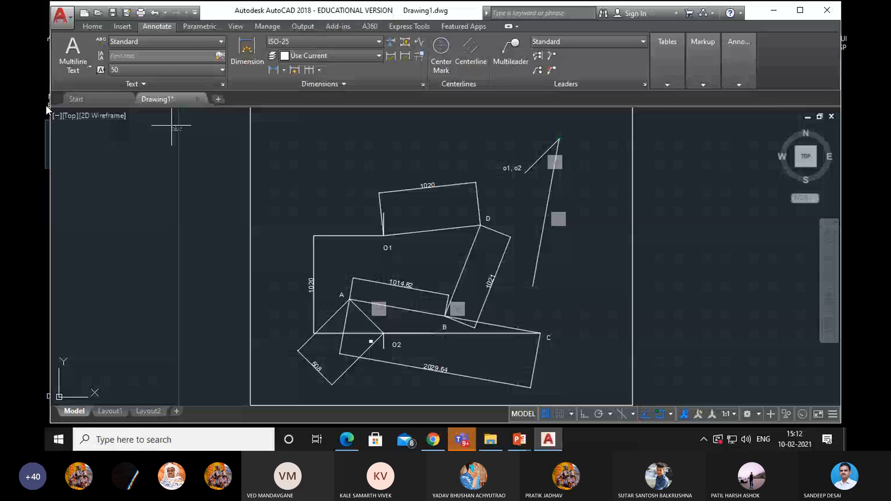
left_click(563, 129)
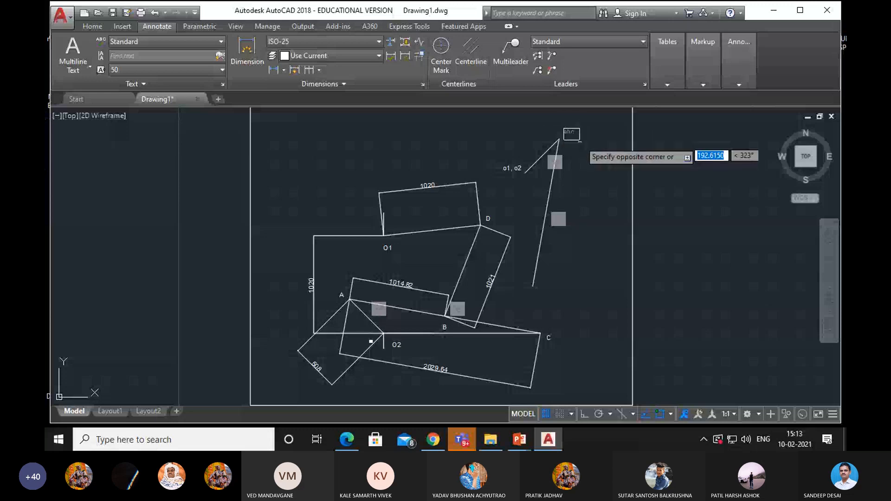
left_click(603, 152)
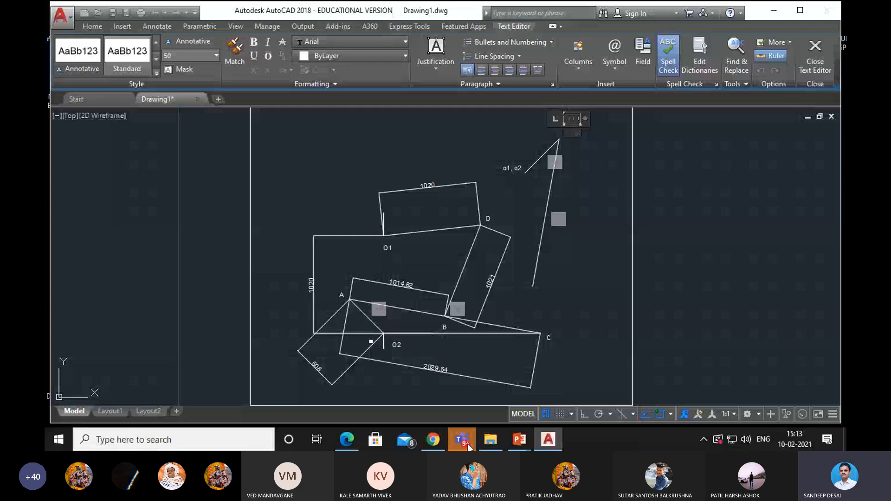
left_click(575, 141)
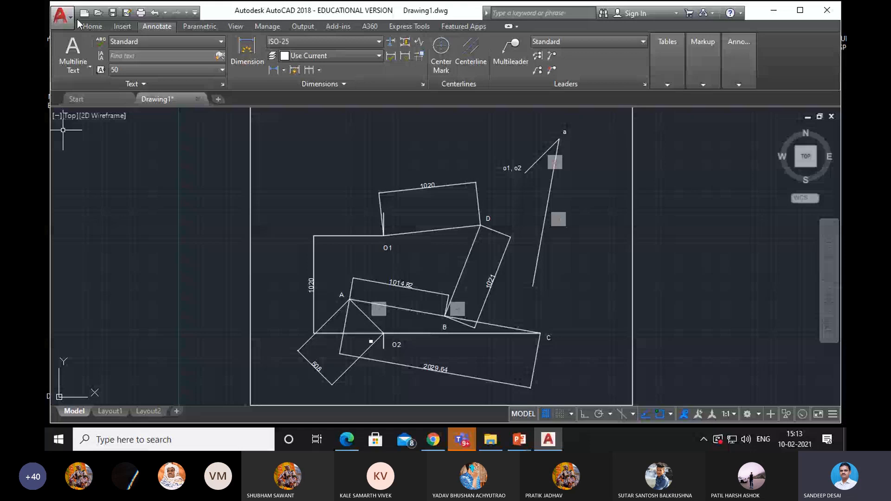
Switch to the Teams meeting and stop its recording.
left_click(453, 443)
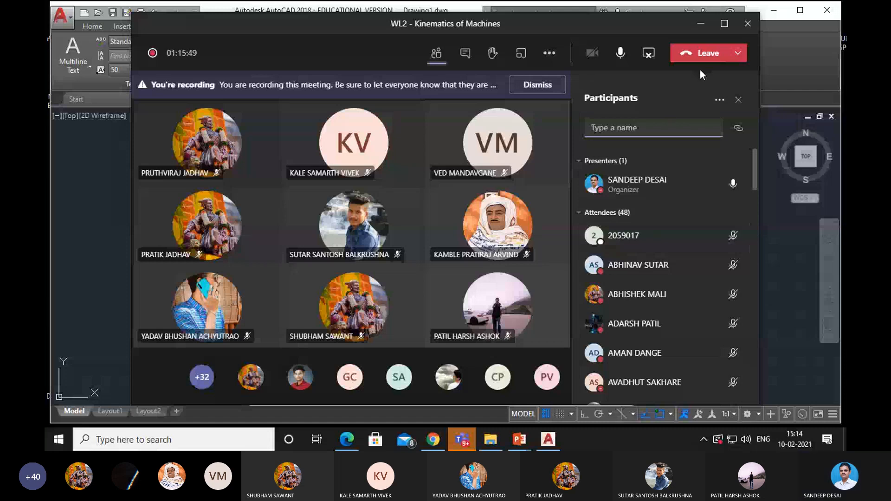
left_click(549, 53)
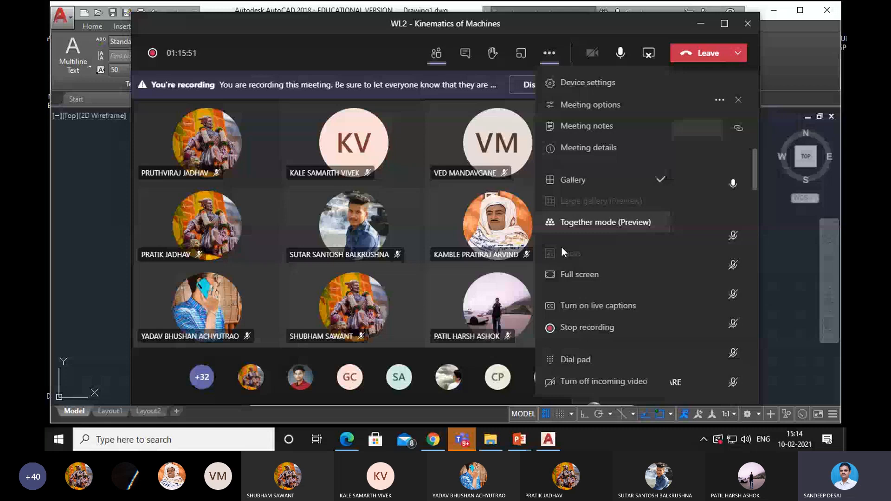
left_click(587, 328)
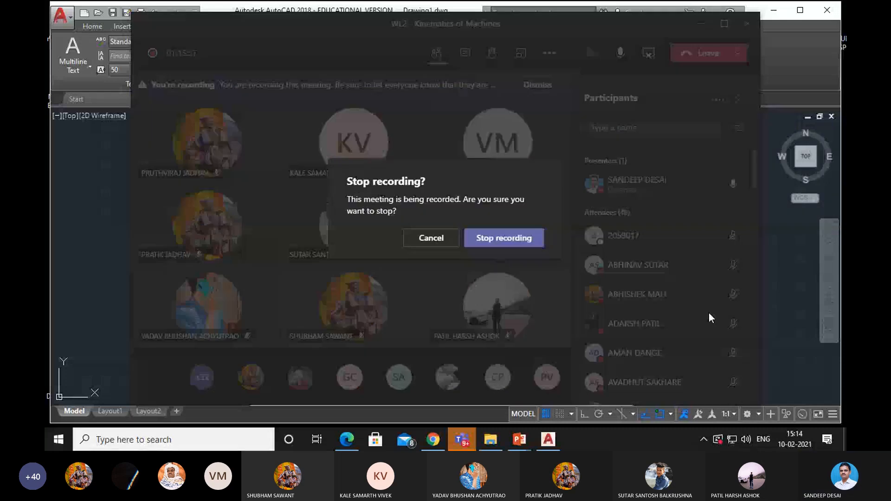